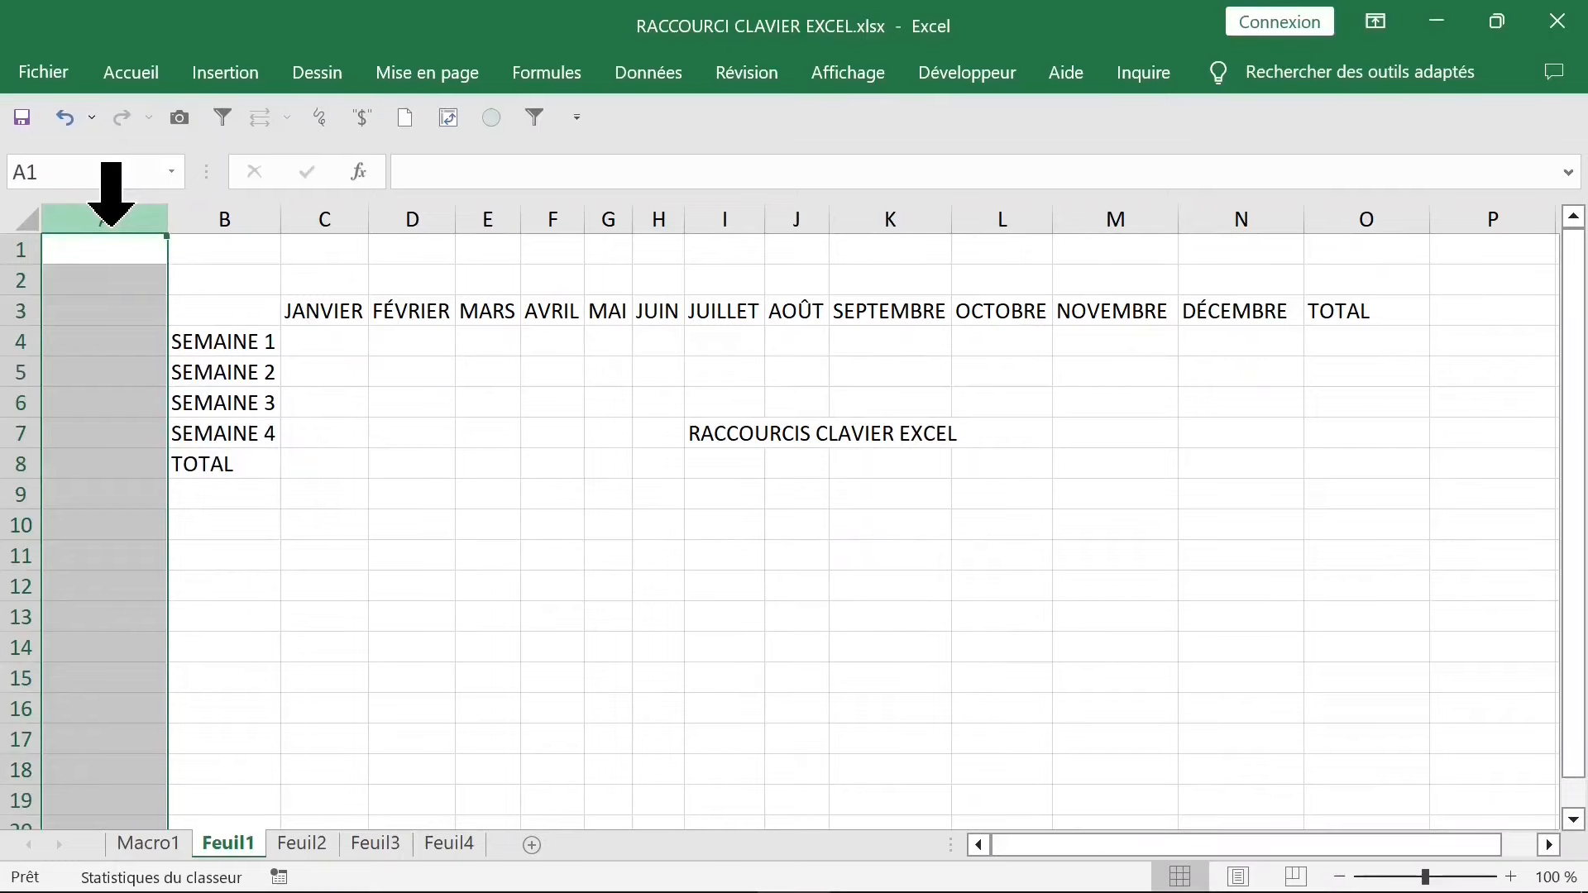
Delete the empty column A and the two empty rows above the month headers.
key(ctrl+minus)
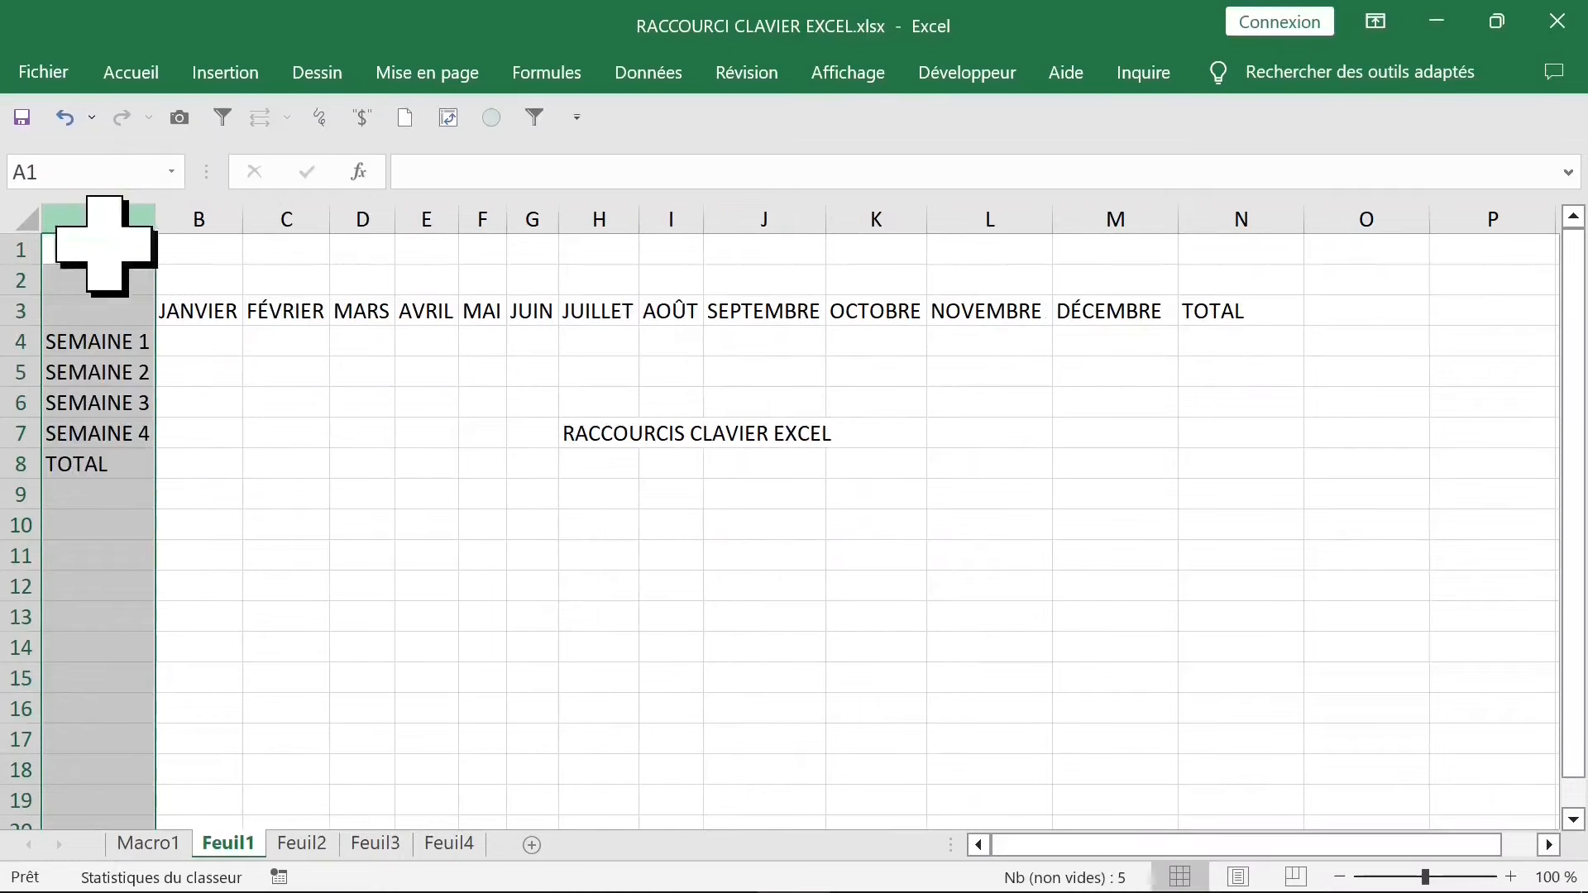
click(168, 273)
click(106, 248)
click(258, 248)
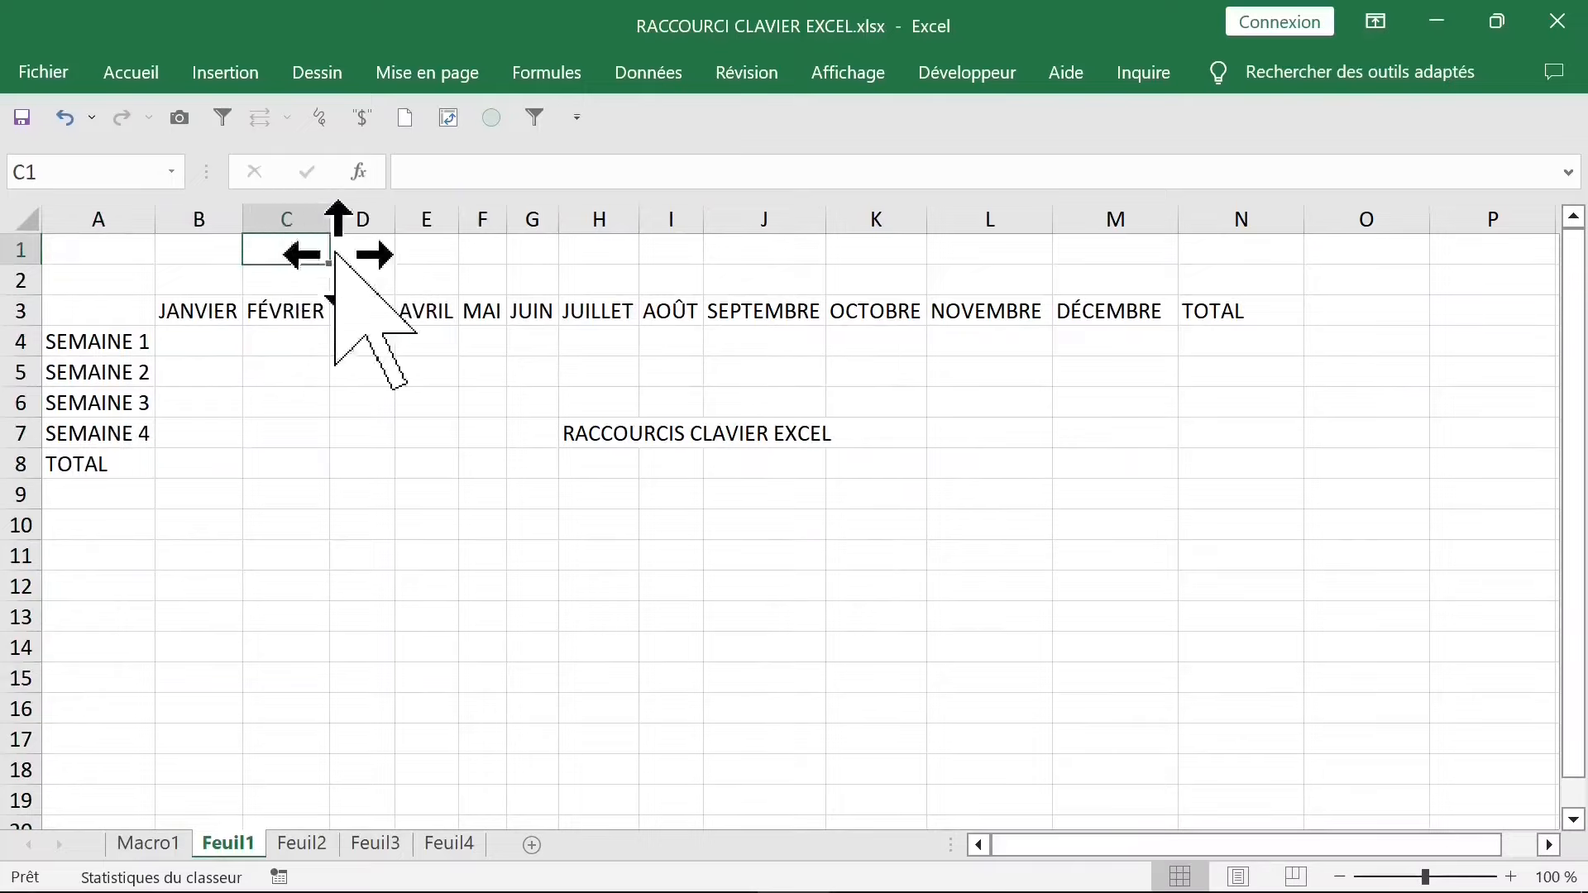
click(372, 251)
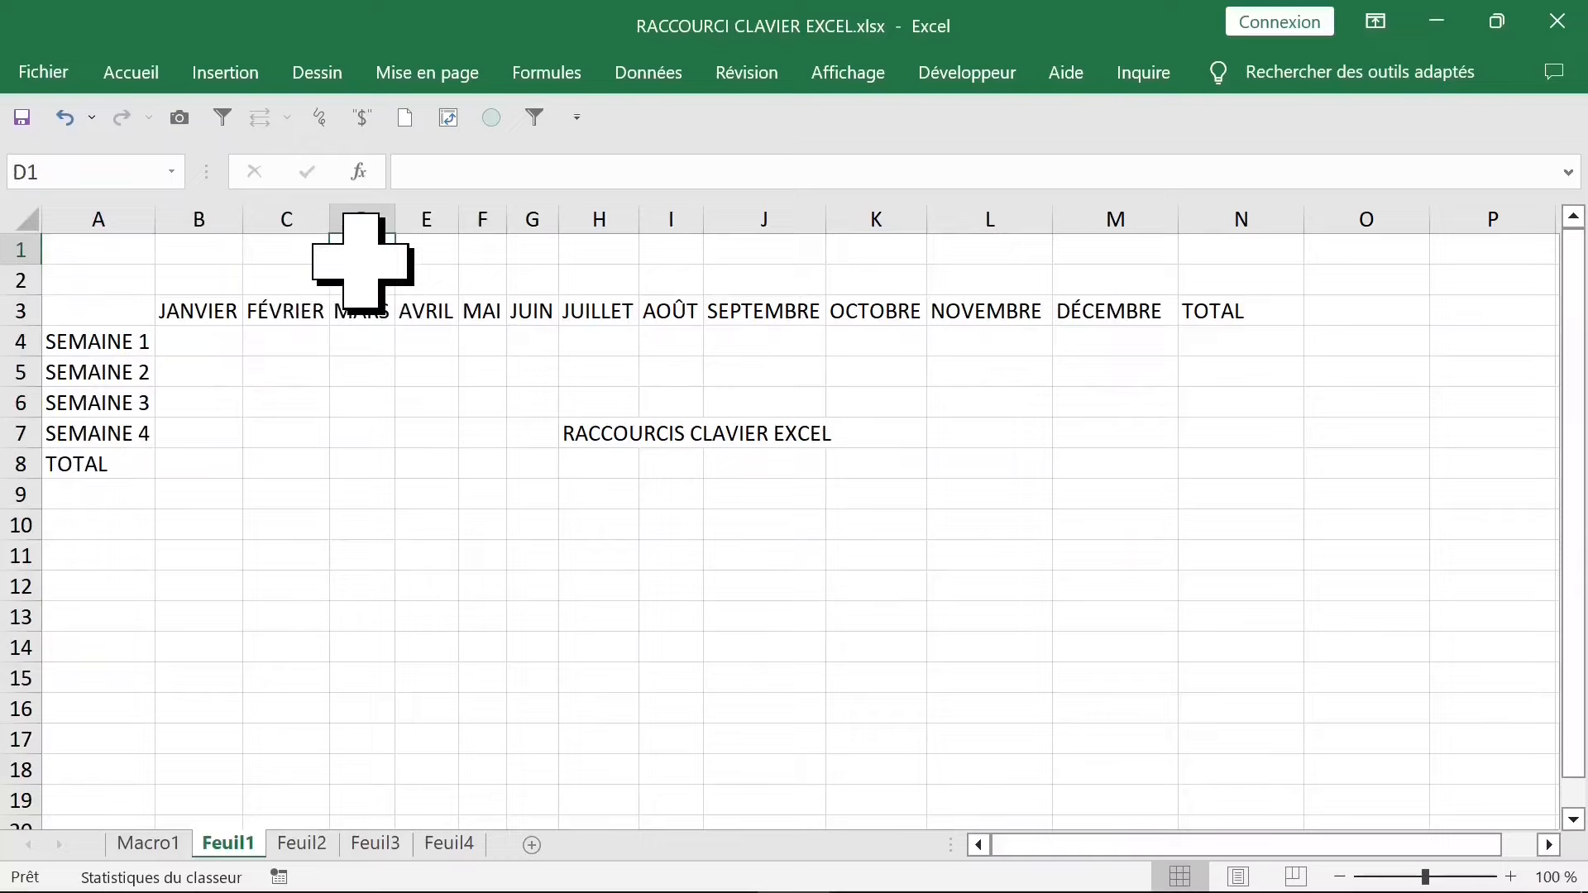
key(ctrl+minus)
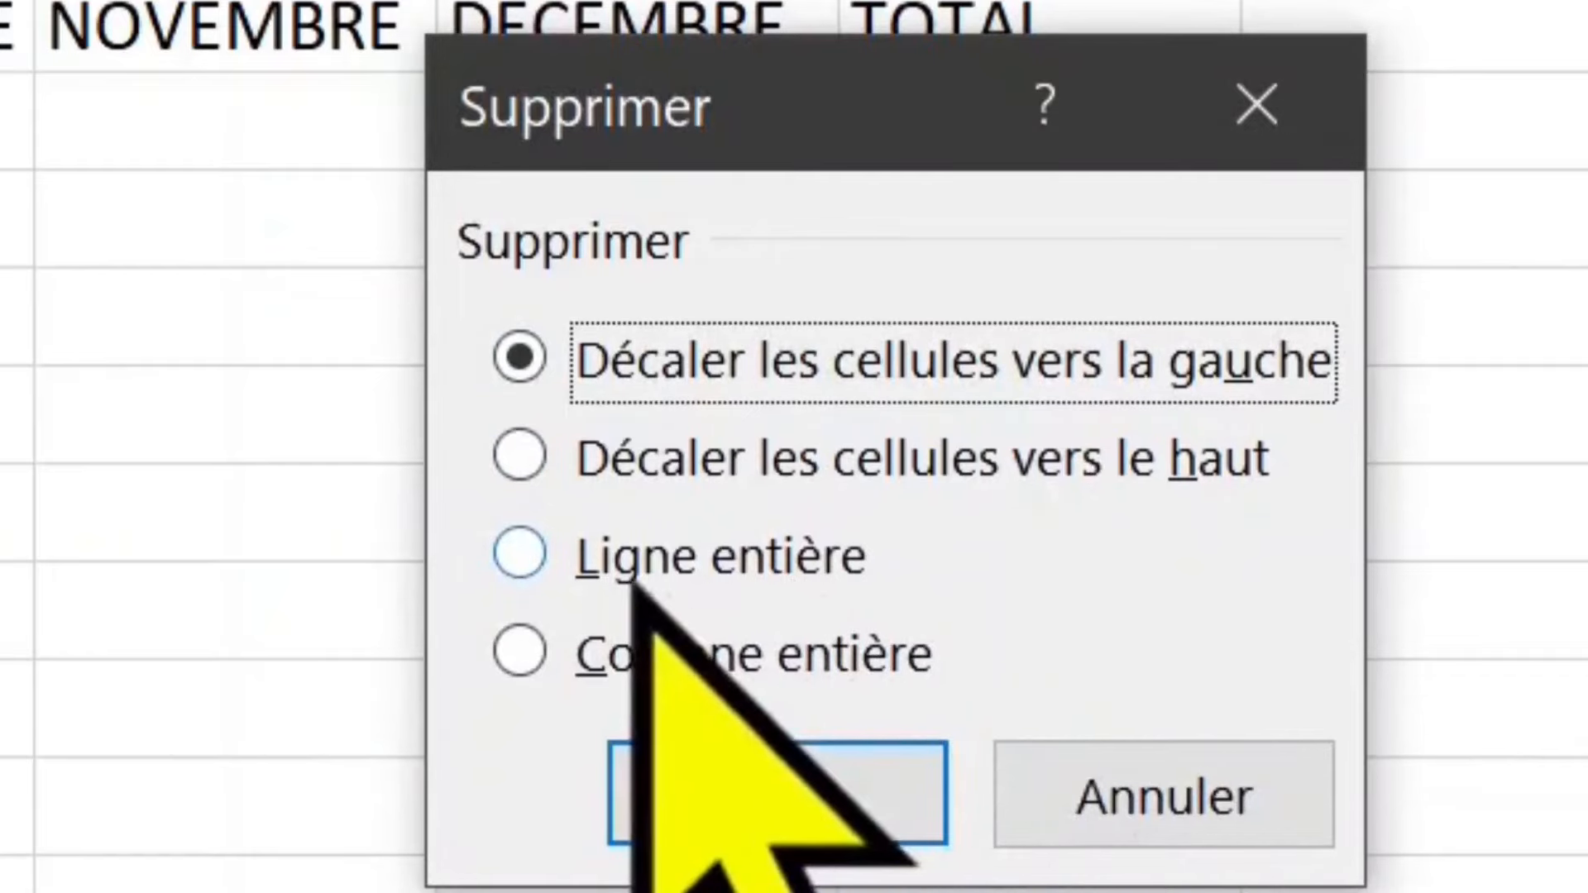
click(589, 596)
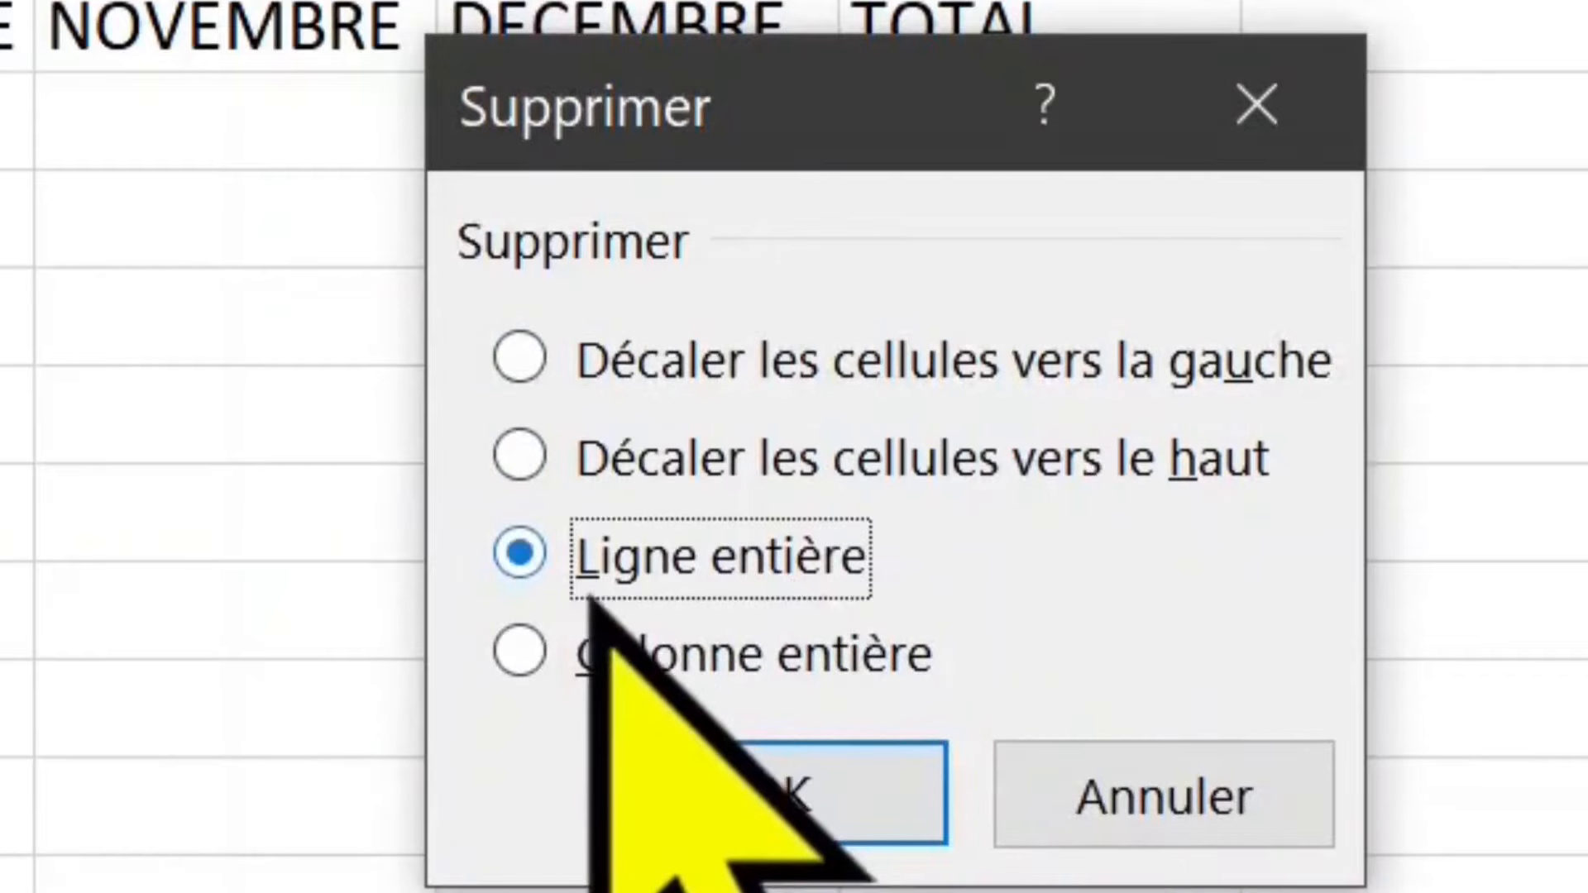
key(Return)
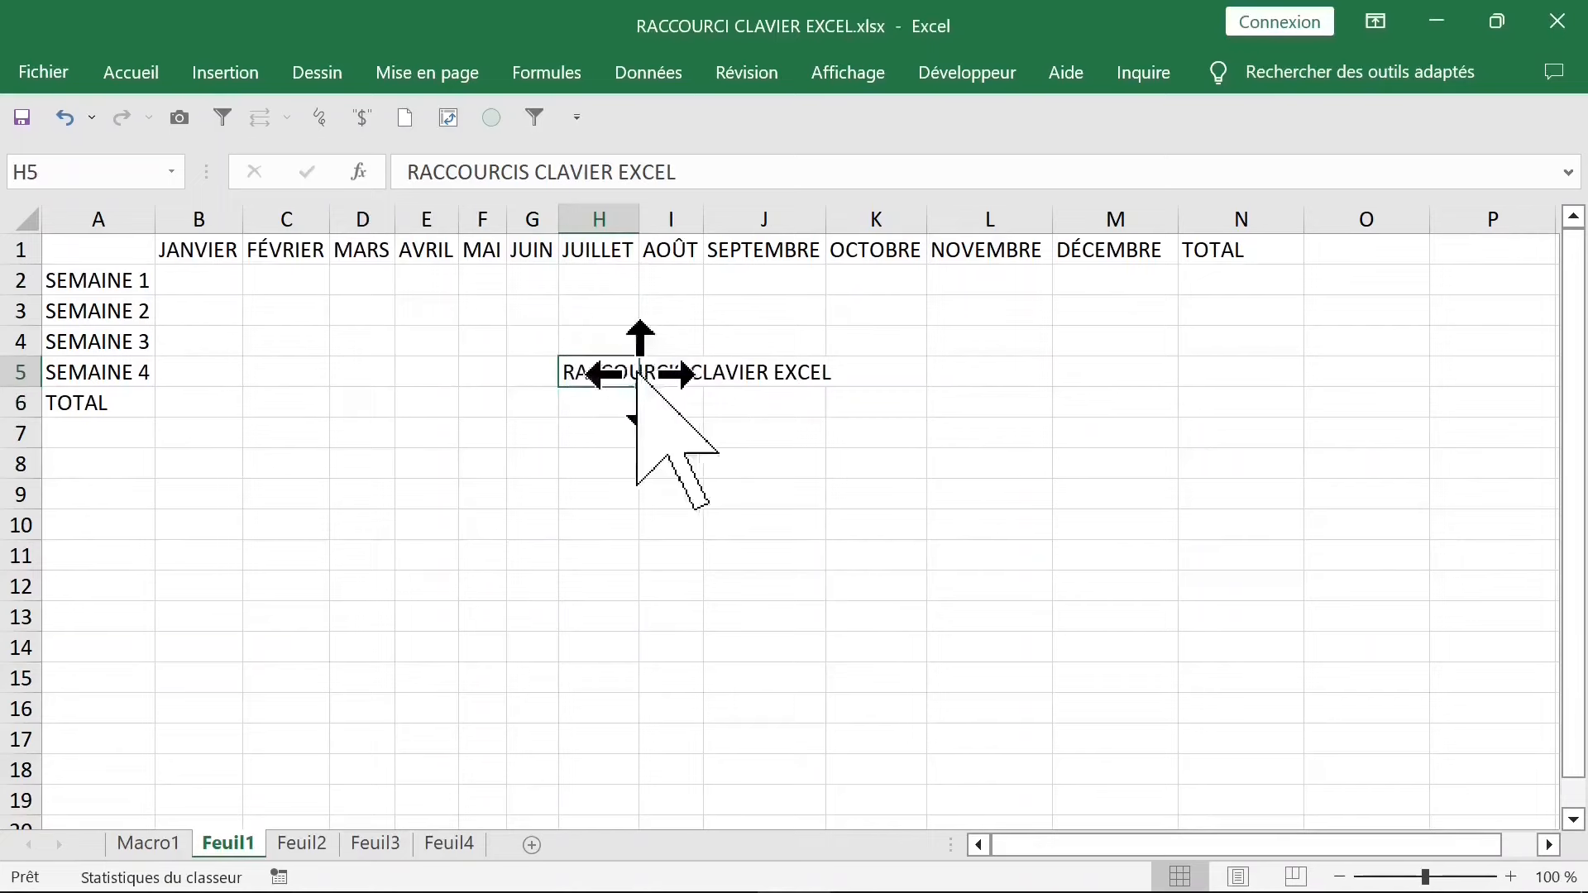
Clear the text RACCOURCIS CLAVIER EXCEL from cell H5.
click(628, 402)
click(628, 377)
click(633, 403)
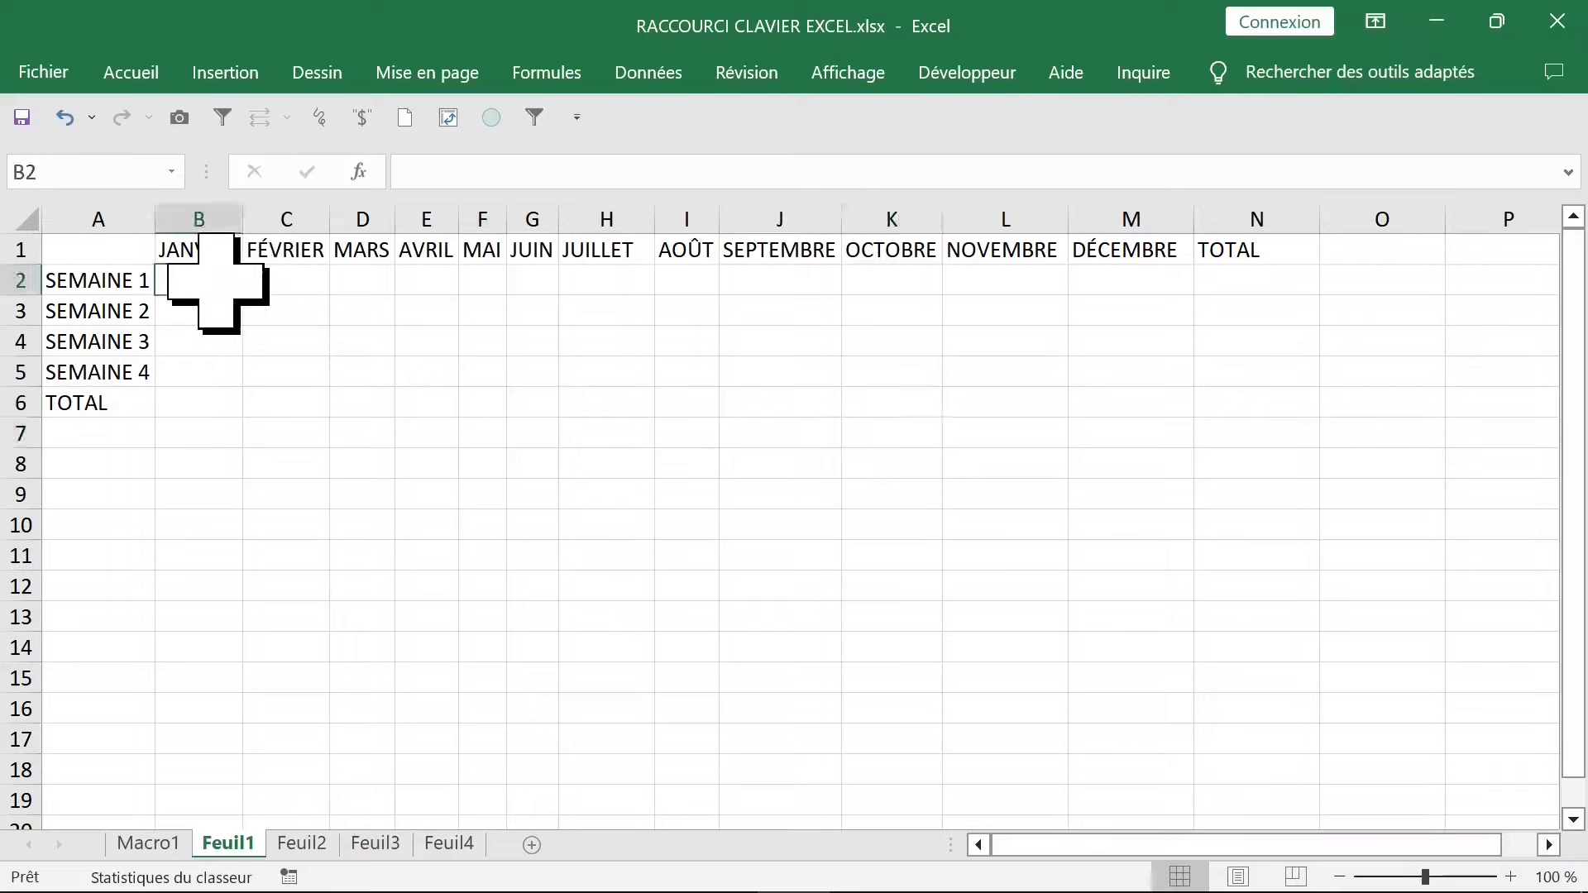
Enter the formula =ALEA.ENTRE.BORNES(10;100) in B2, keeping that cell selected.
drag(220, 281, 426, 281)
drag(678, 281, 1100, 294)
text(+ALEA.ENTRE.BORNES(10;100))
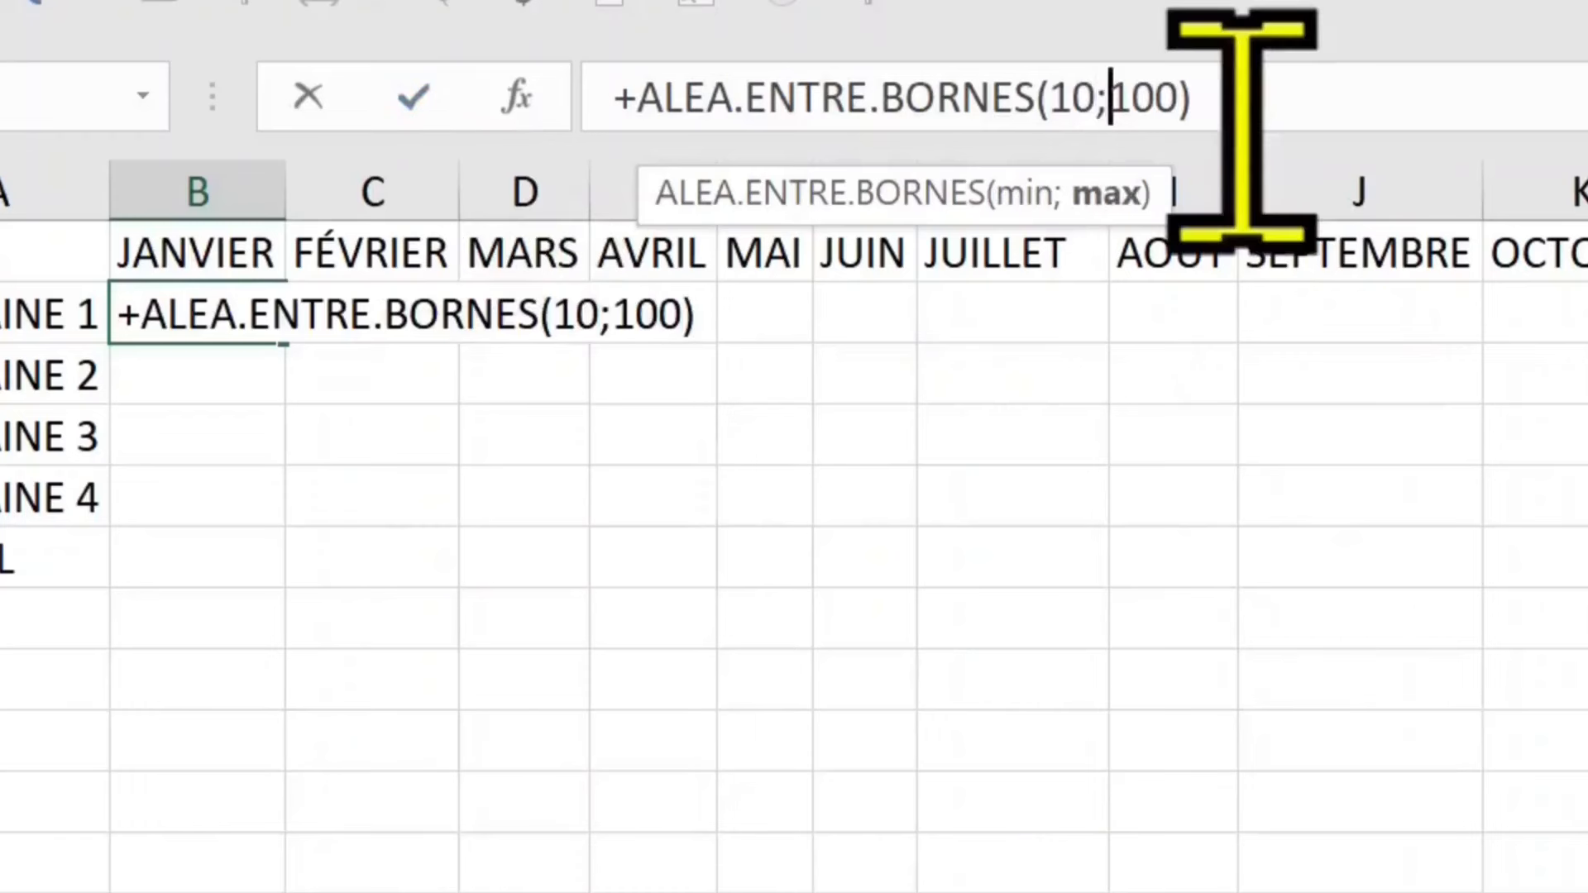
click(1292, 113)
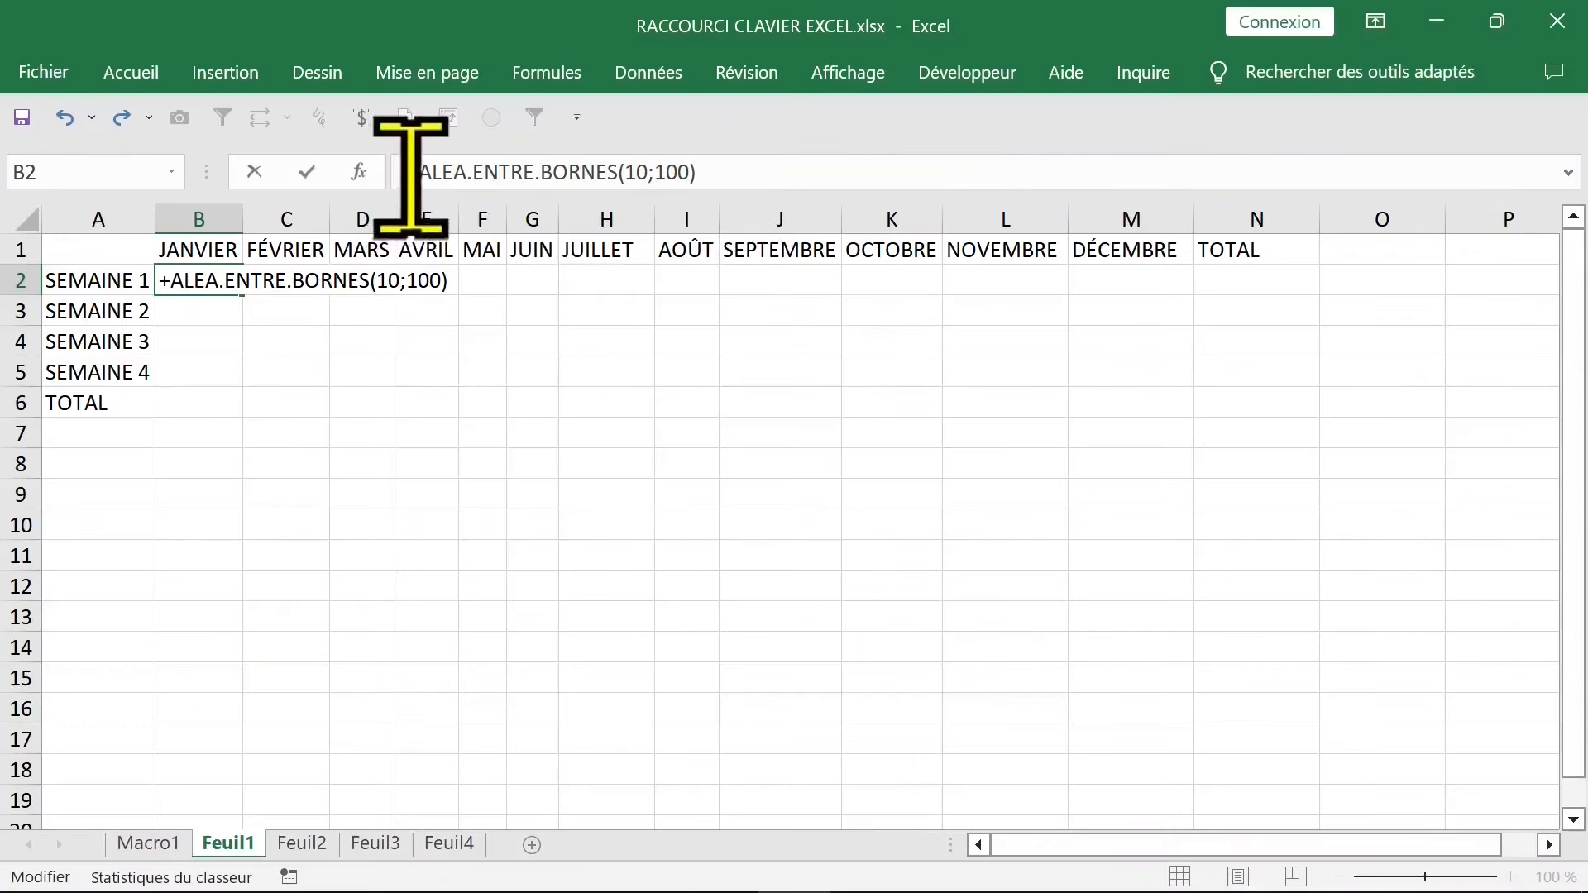
click(423, 173)
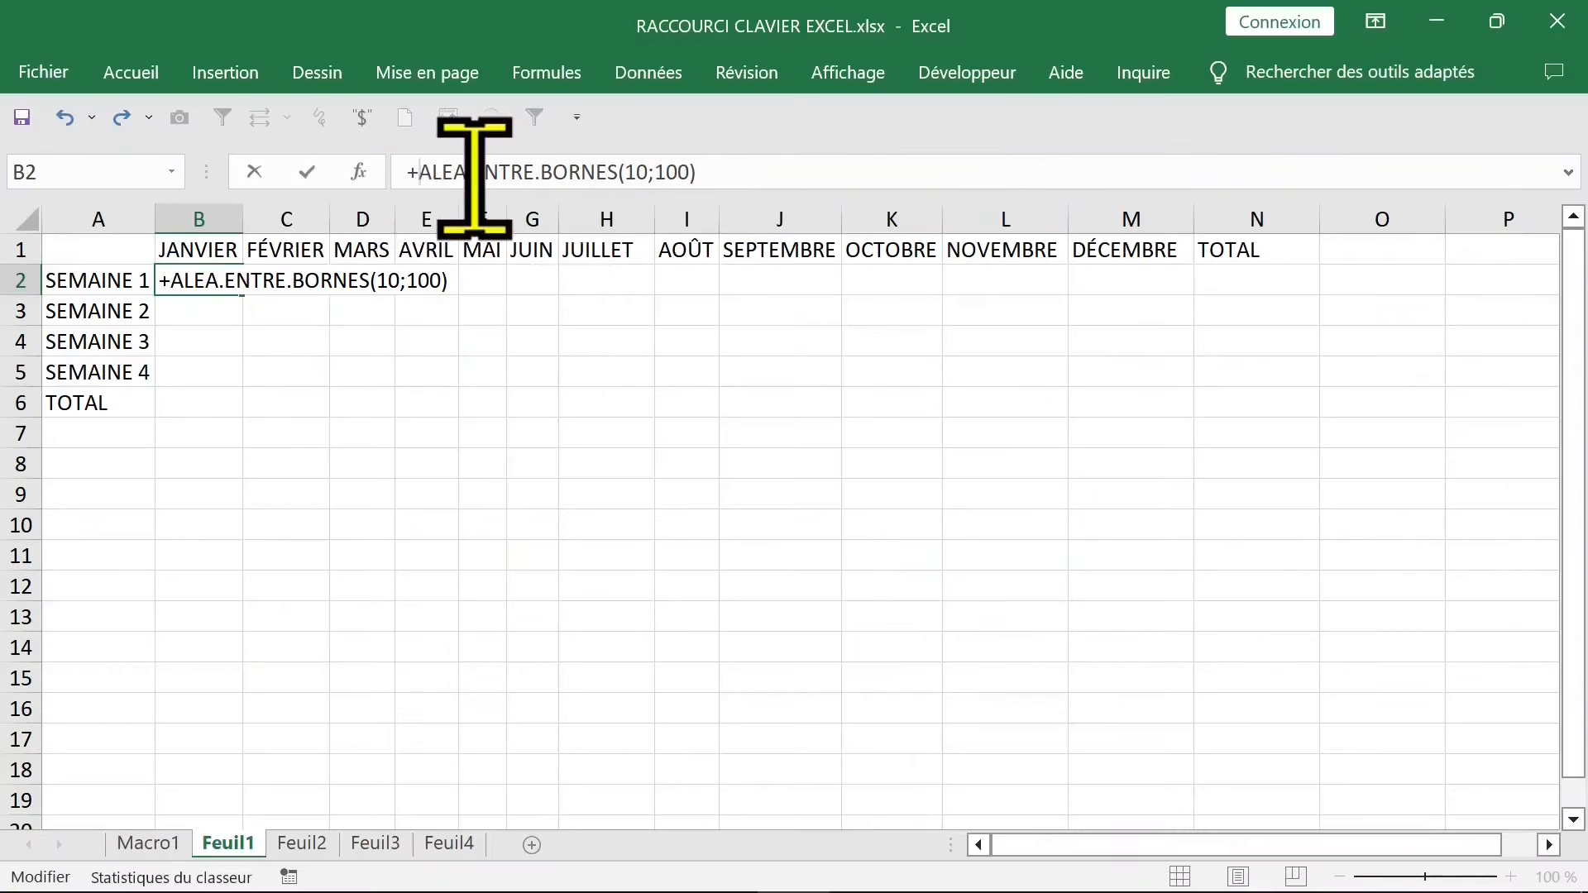
key(BackSpace)
text(=)
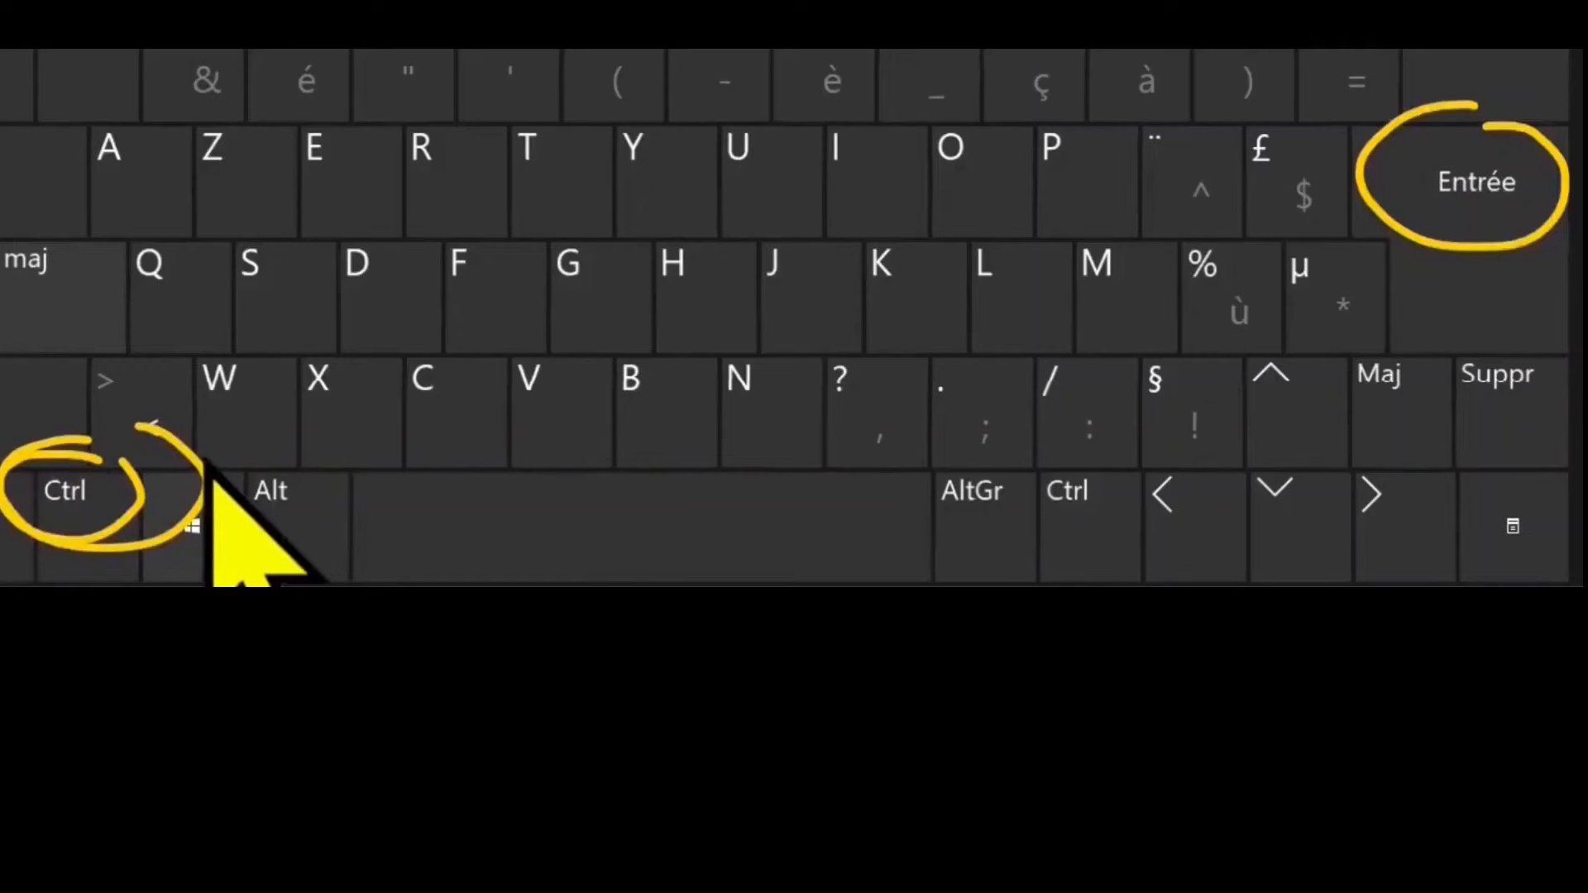
mouse_move(213, 471)
mouse_down()
mouse_move(649, 471)
mouse_move(1302, 266)
mouse_move(1365, 396)
mouse_up()
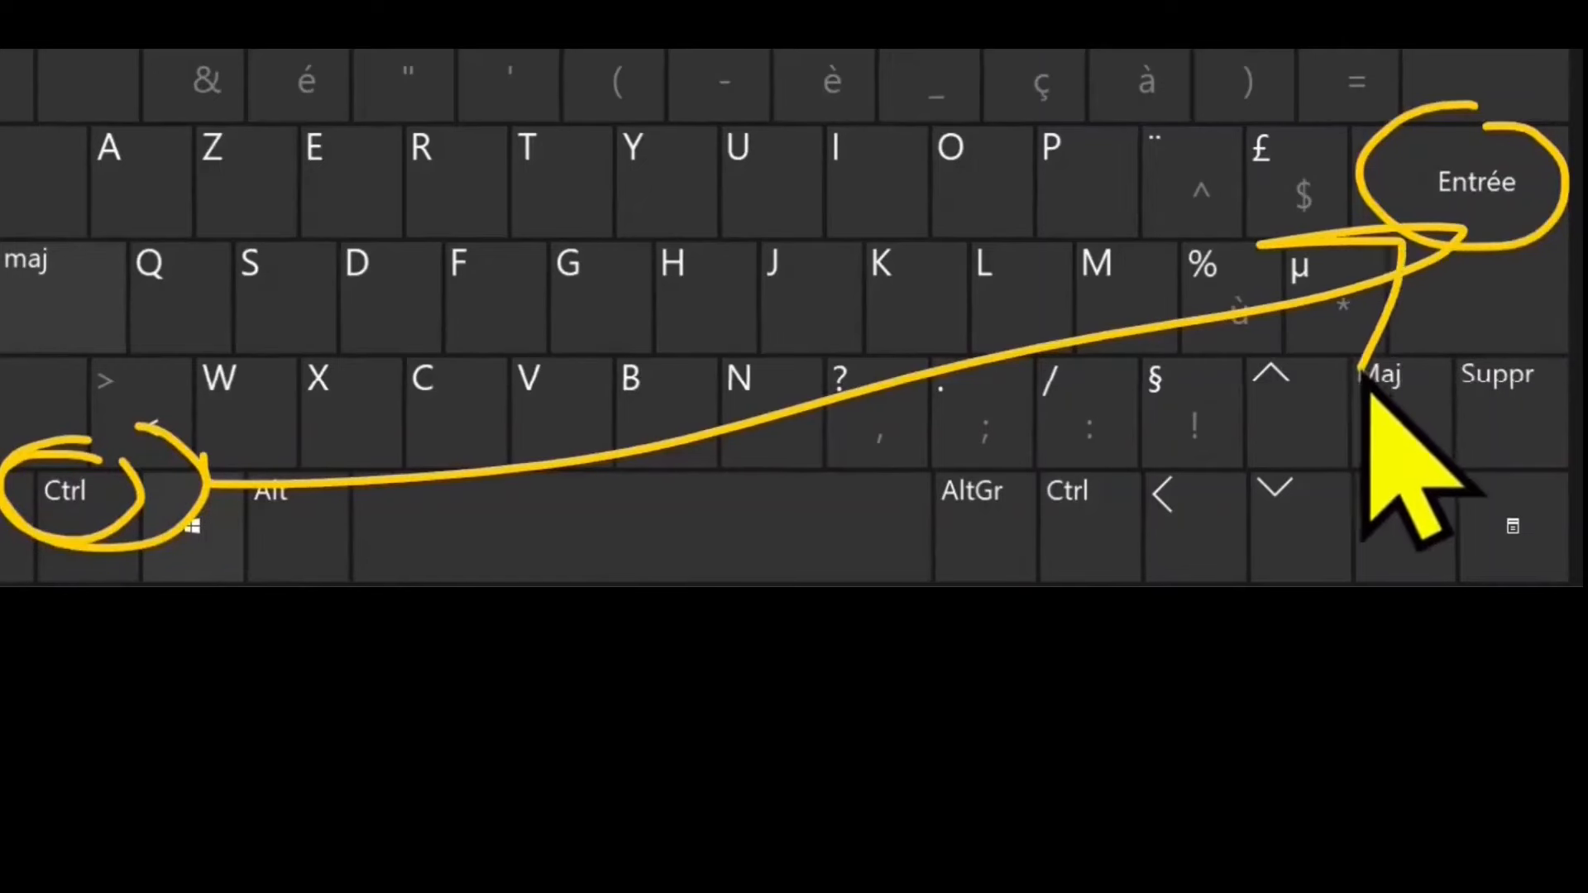
key(ctrl+Return)
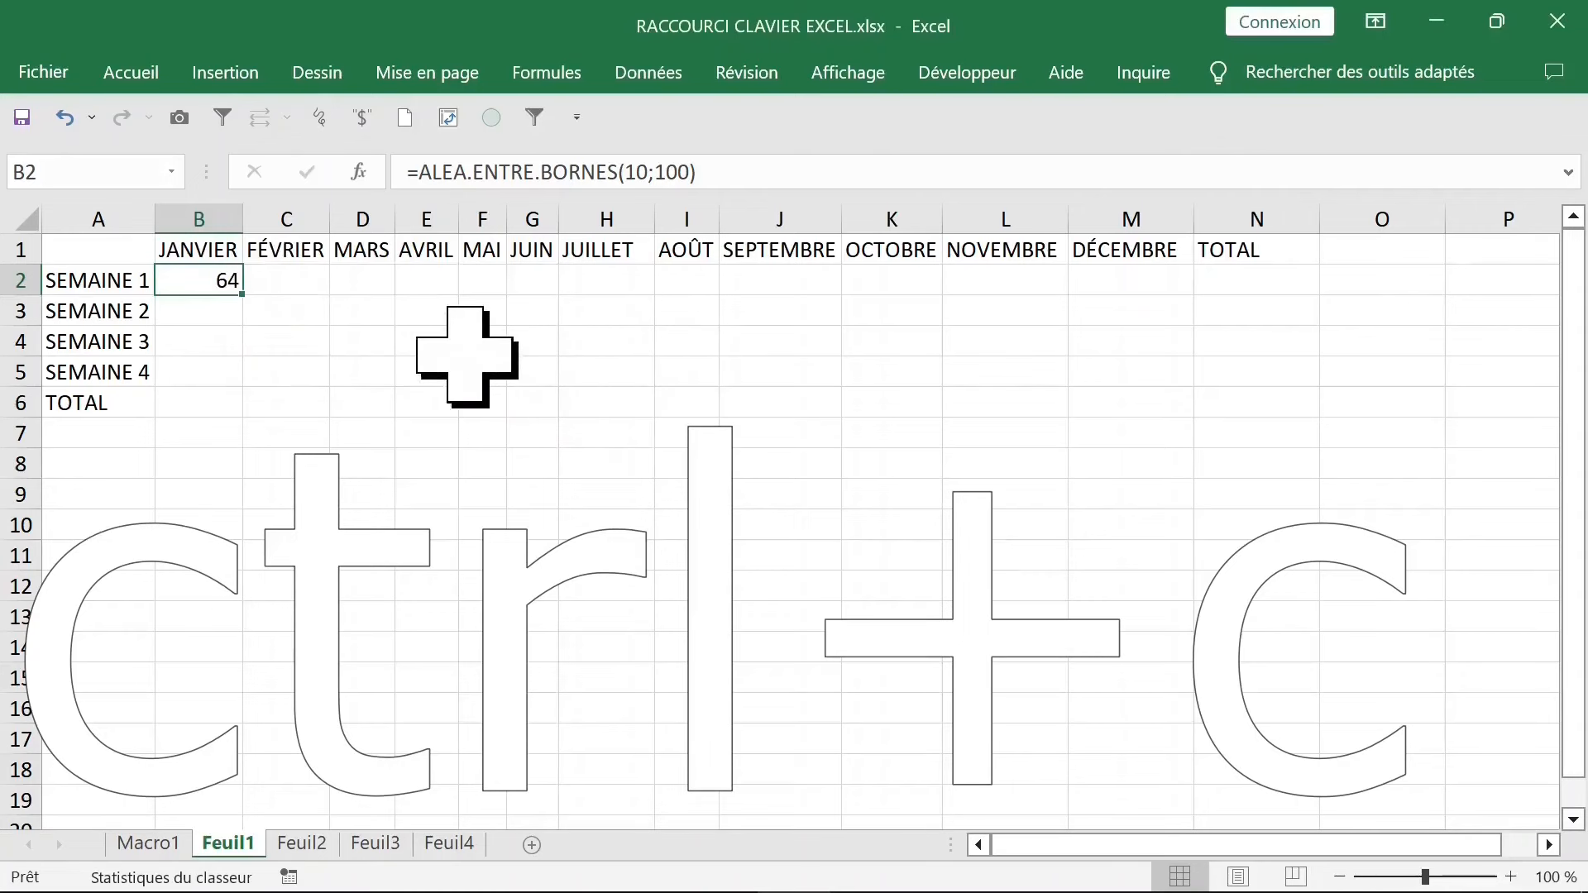
Copy the random-number formula from B2 across the SEMAINE 1 row into C2:M2.
key(ctrl+c)
drag(285, 281, 1138, 290)
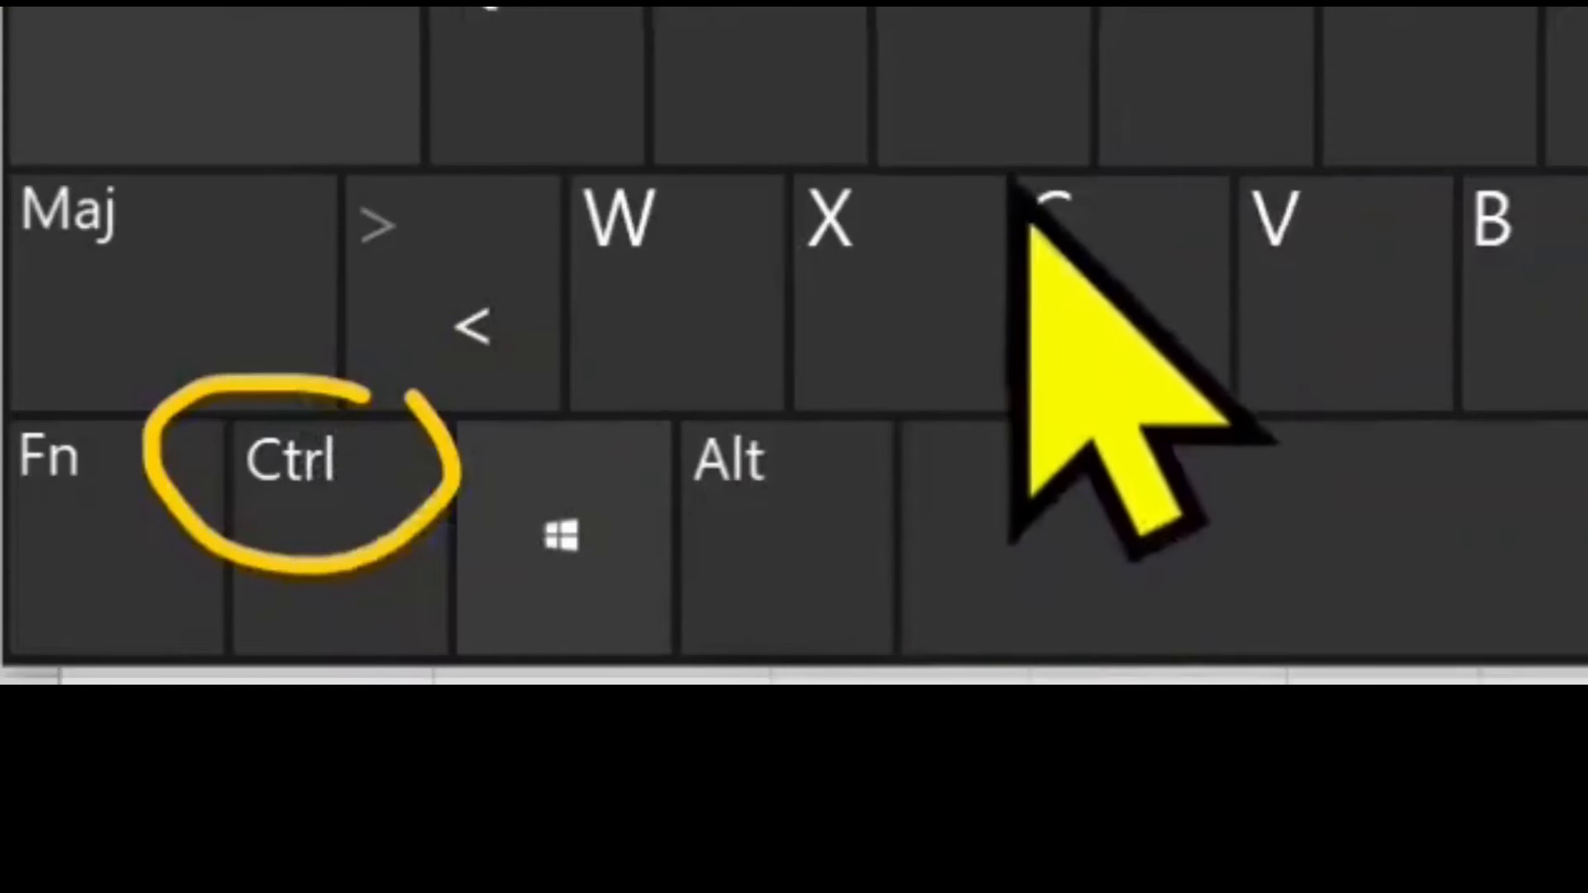
mouse_move(1029, 196)
mouse_down()
mouse_move(1127, 142)
mouse_move(914, 174)
mouse_up()
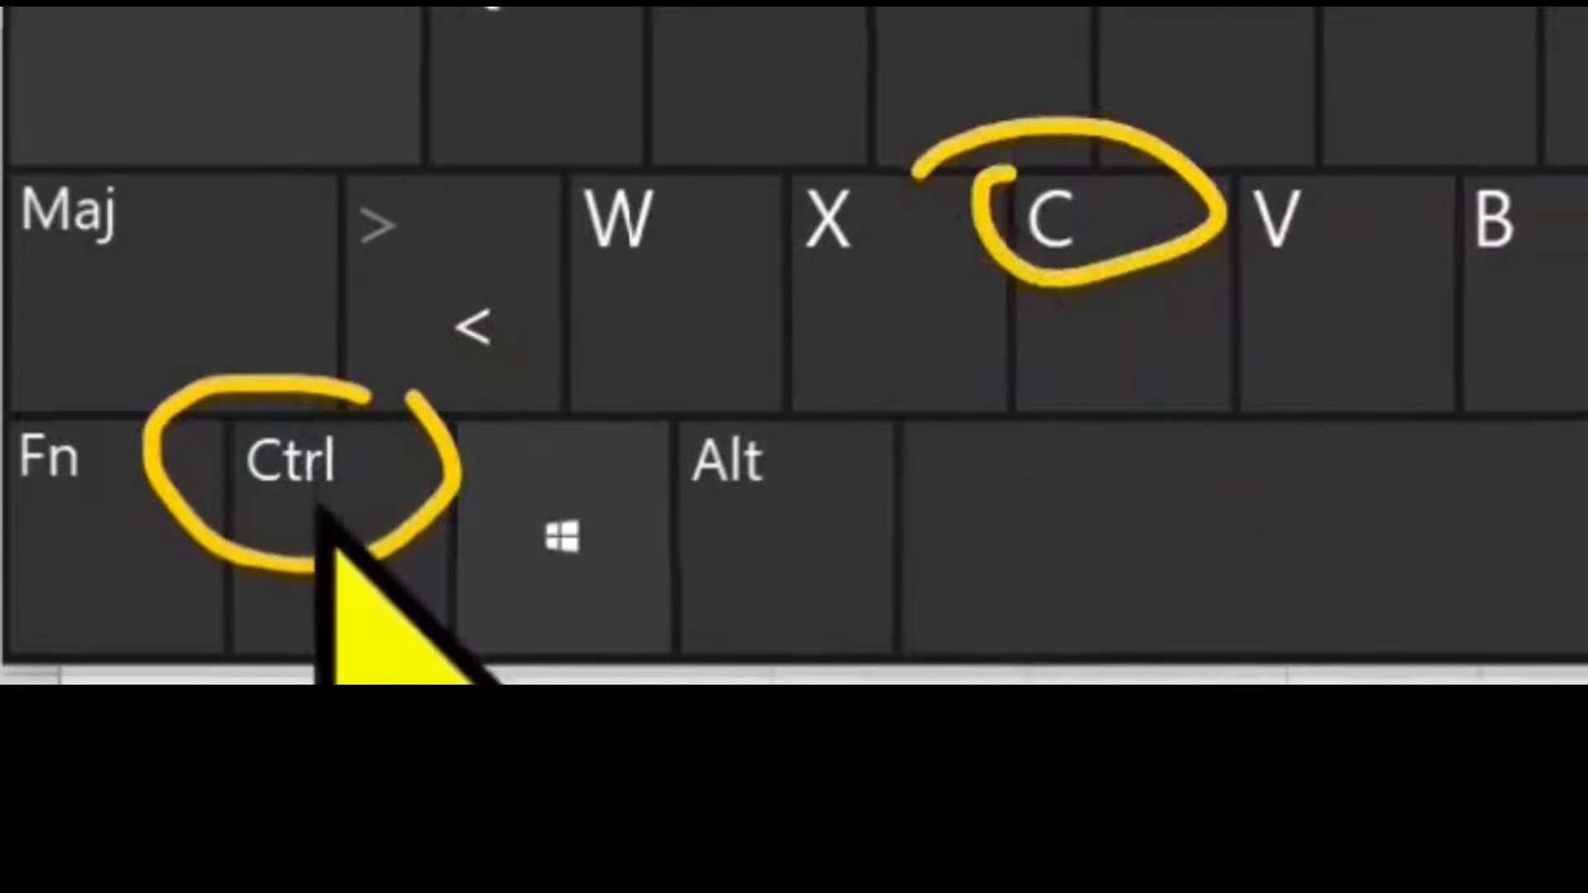
drag(1265, 141, 1439, 162)
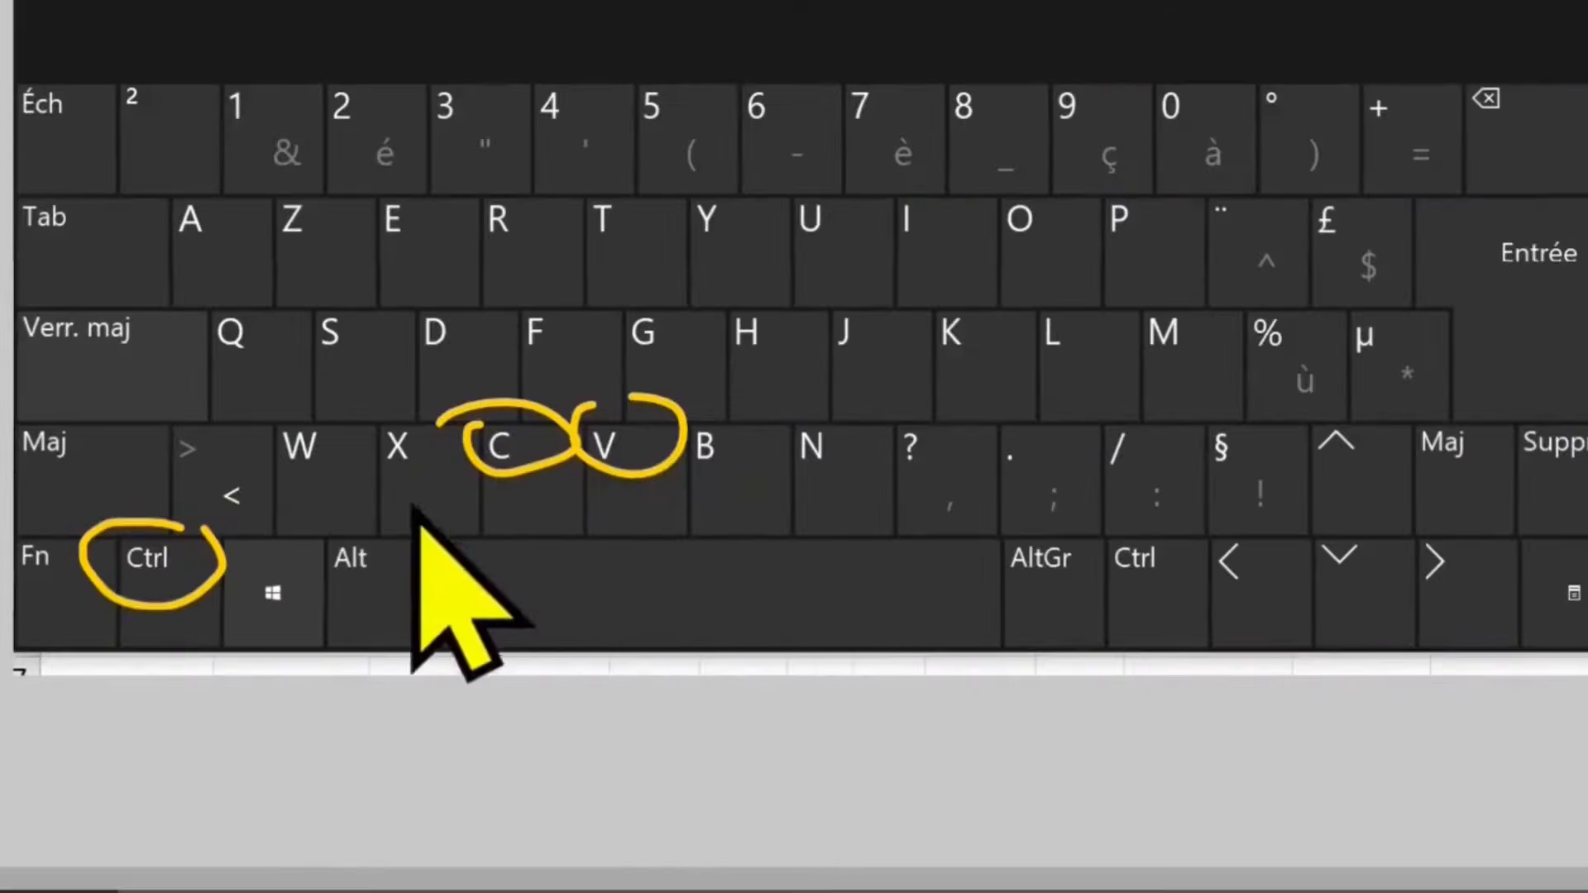
mouse_move(83, 666)
mouse_down()
mouse_move(42, 659)
mouse_move(236, 633)
mouse_up()
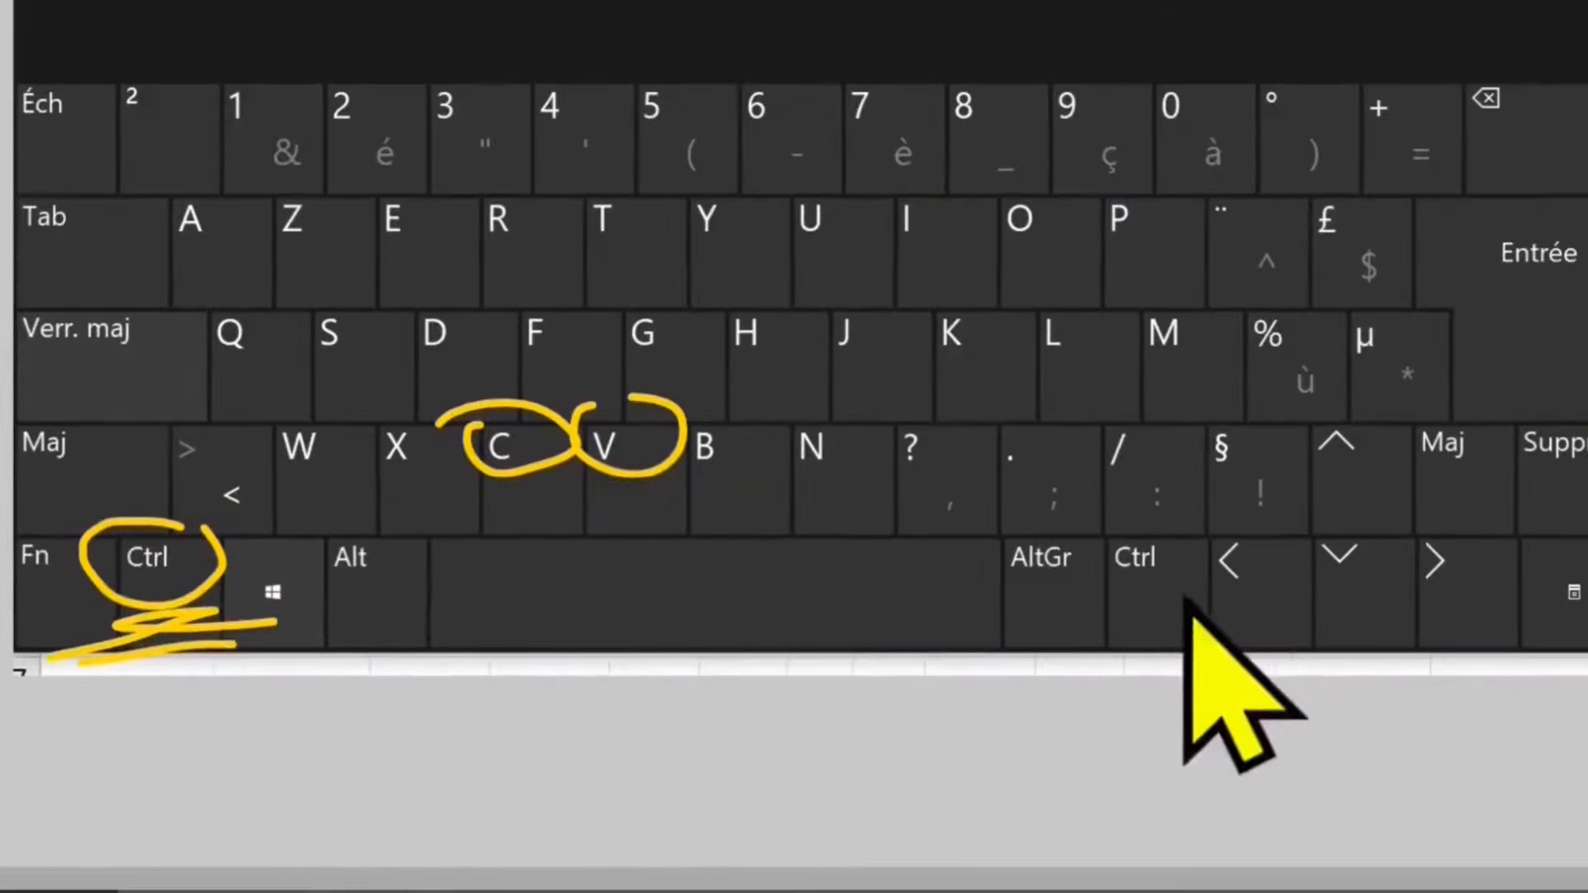
drag(976, 592, 992, 592)
mouse_move(1158, 505)
mouse_down()
mouse_move(1099, 603)
mouse_move(1154, 500)
mouse_up()
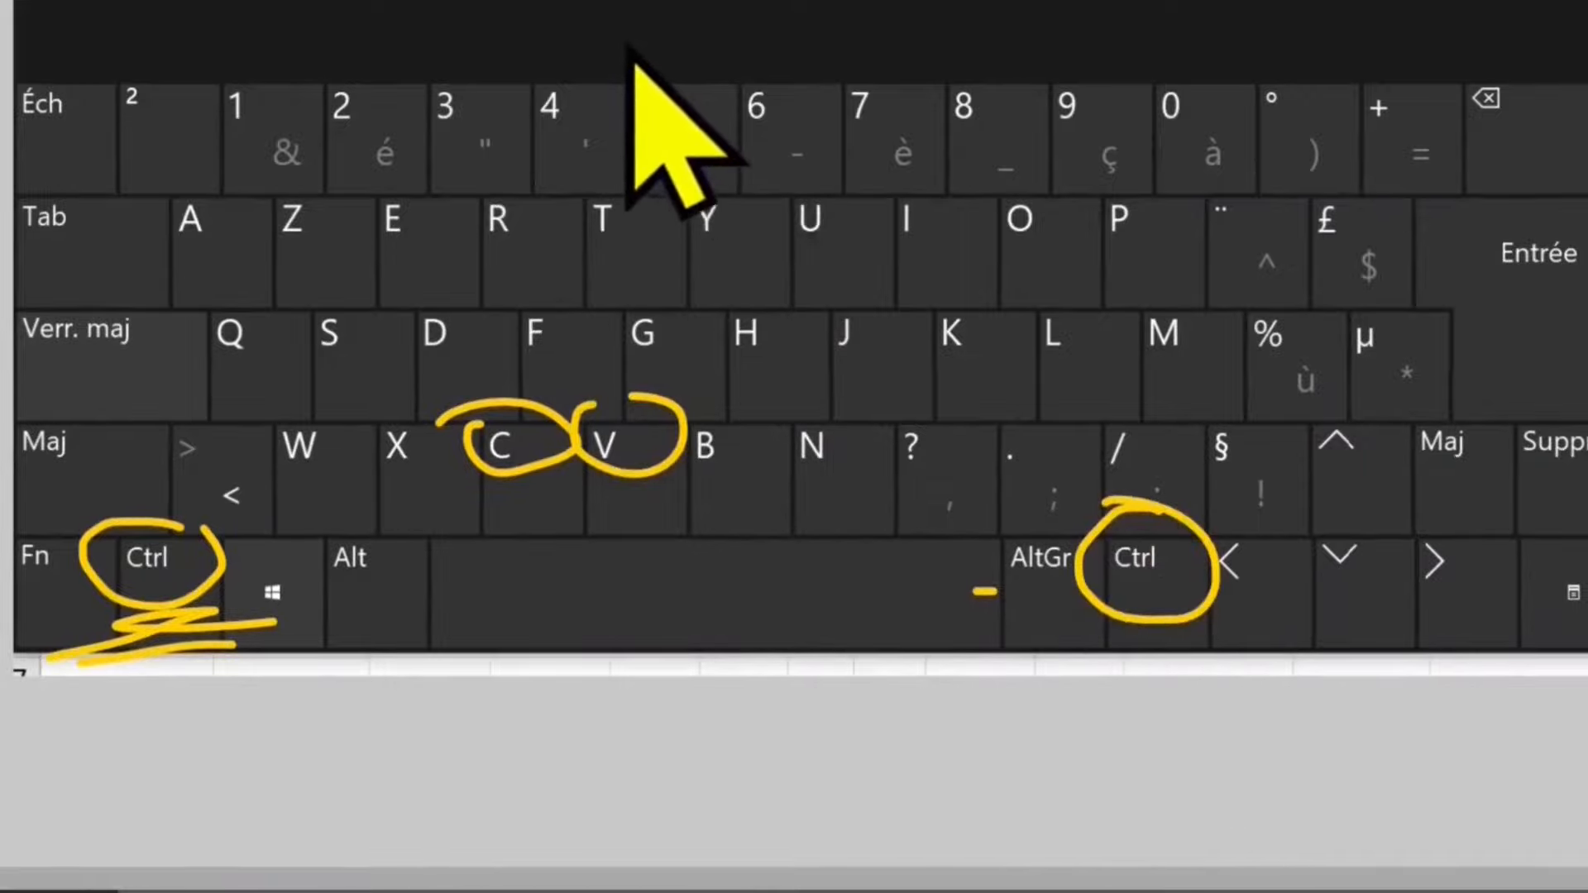
mouse_move(626, 40)
mouse_down()
mouse_move(845, 420)
mouse_move(632, 579)
mouse_move(85, 631)
mouse_move(355, 142)
mouse_move(678, 124)
mouse_up()
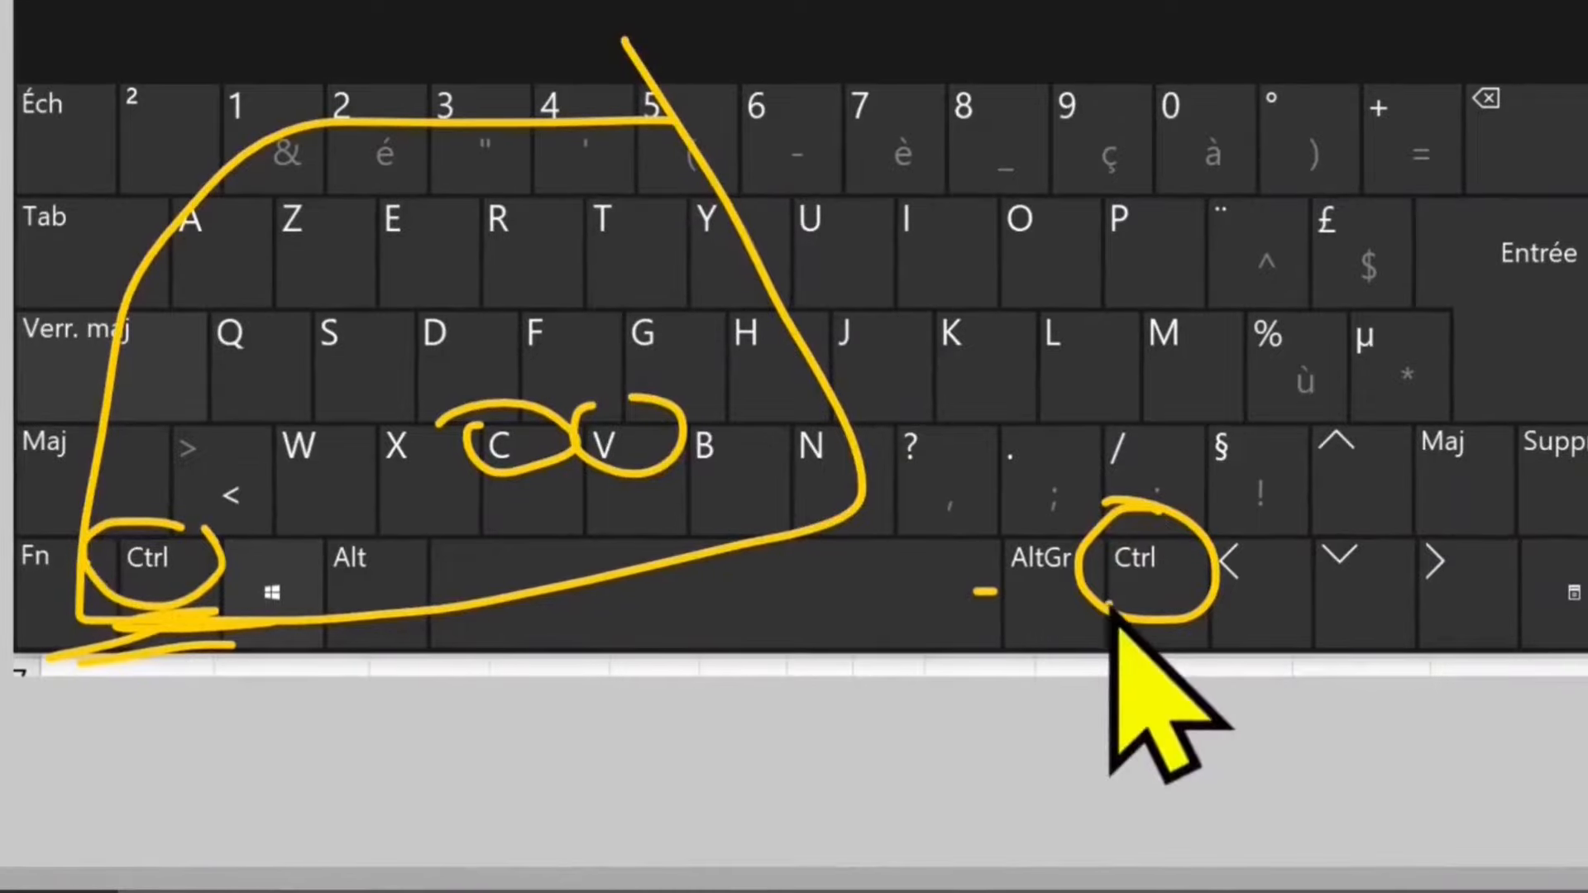
click(815, 53)
mouse_move(815, 53)
mouse_down()
mouse_move(1493, 492)
mouse_move(790, 207)
mouse_move(1140, 523)
mouse_move(1118, 622)
mouse_up()
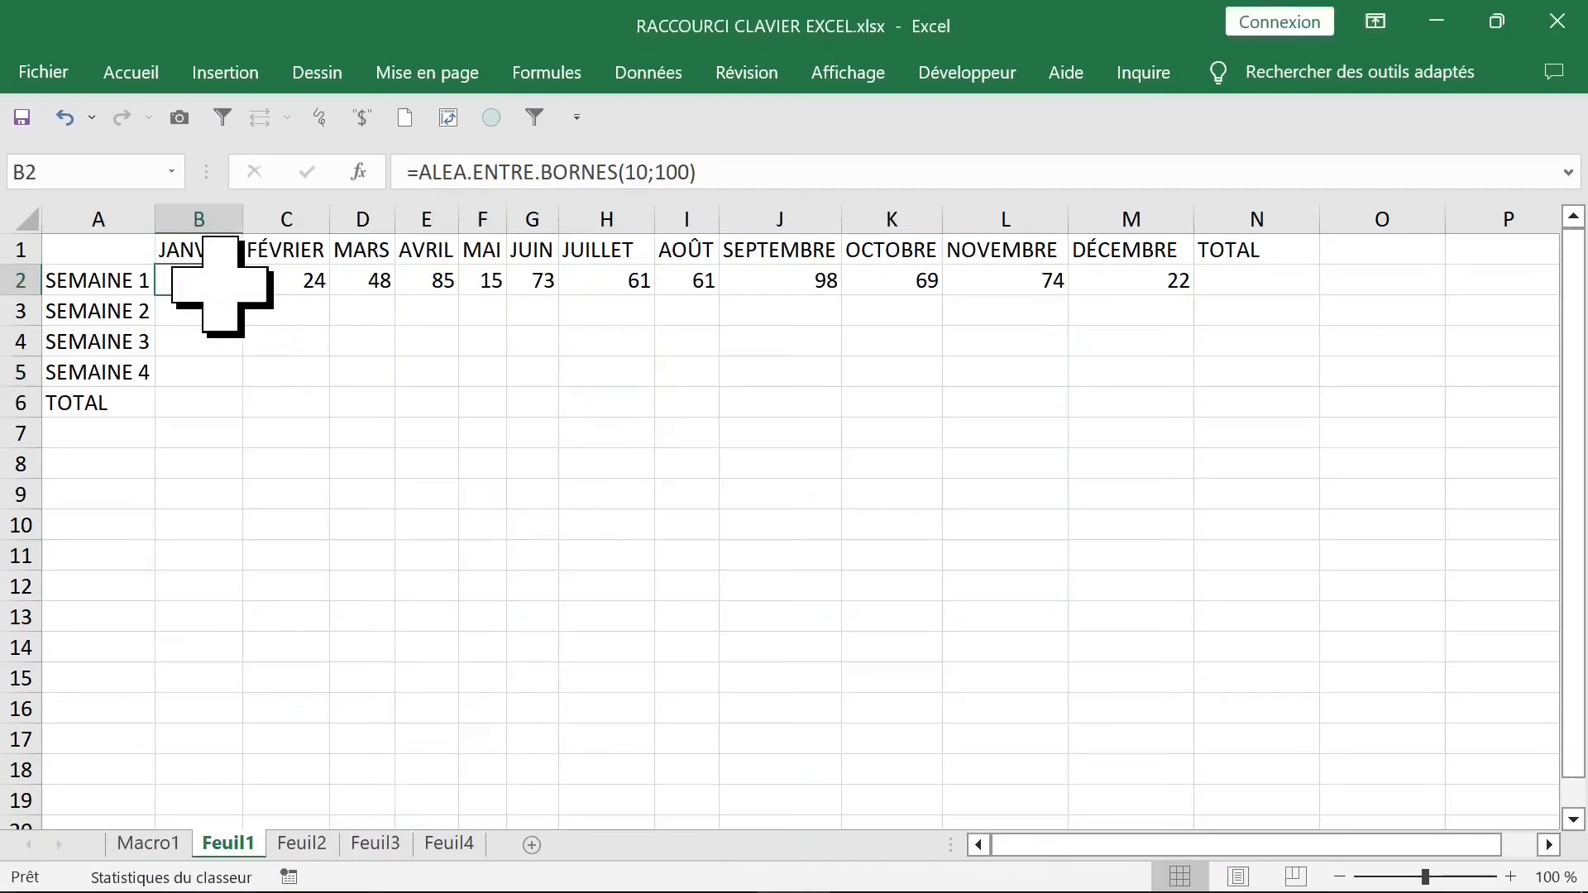
Copy the B2 formula into B3:M5 to fill the SEMAINE 2 to SEMAINE 4 rows.
key(ctrl+c)
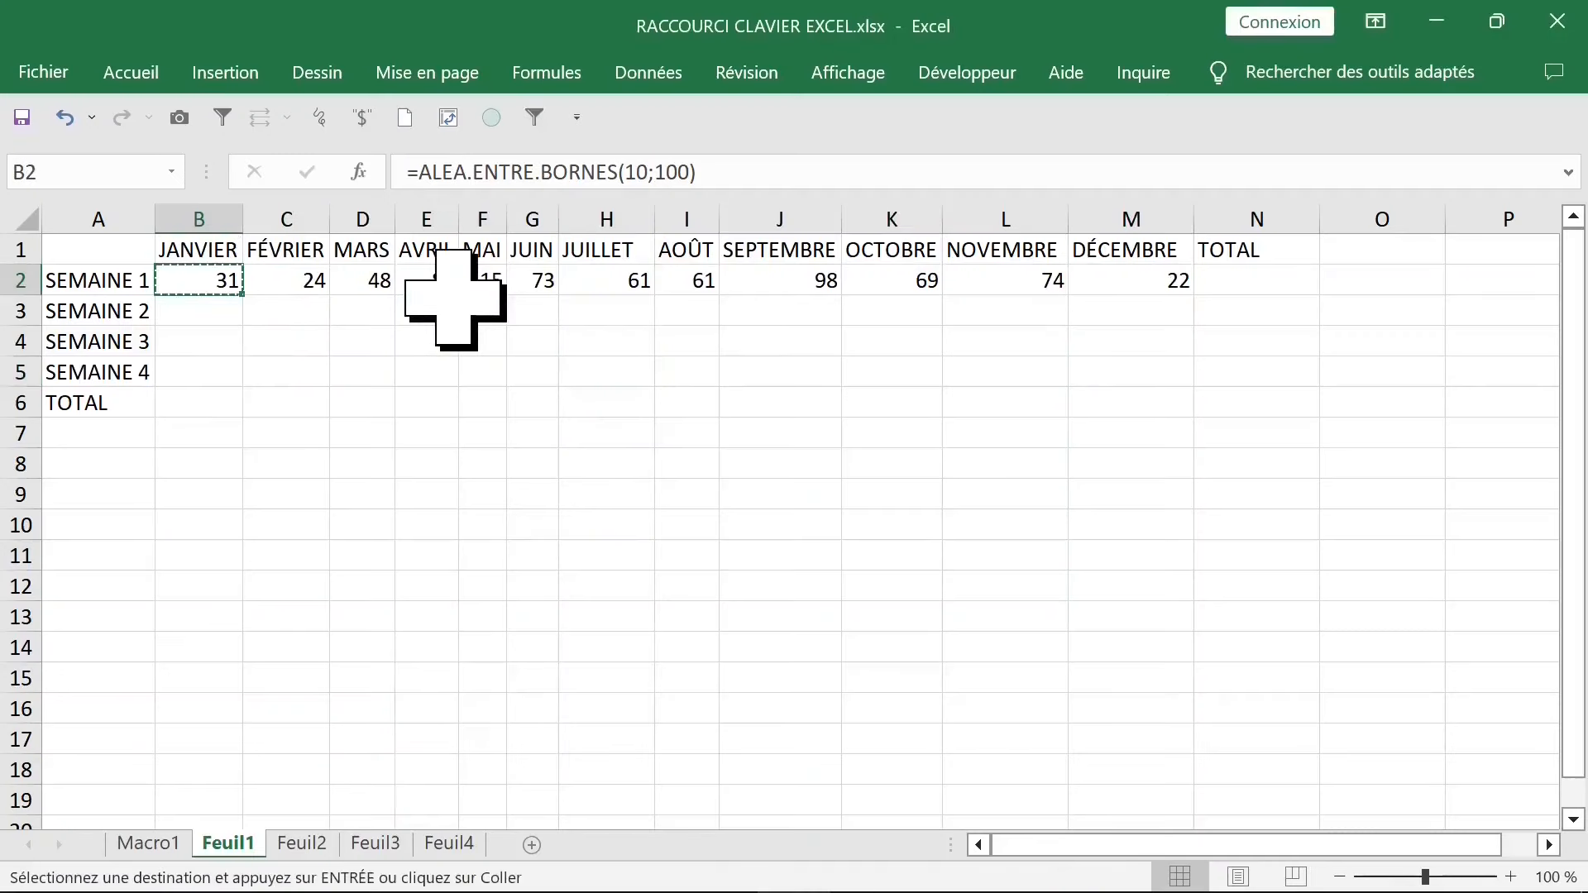
drag(208, 318, 1126, 362)
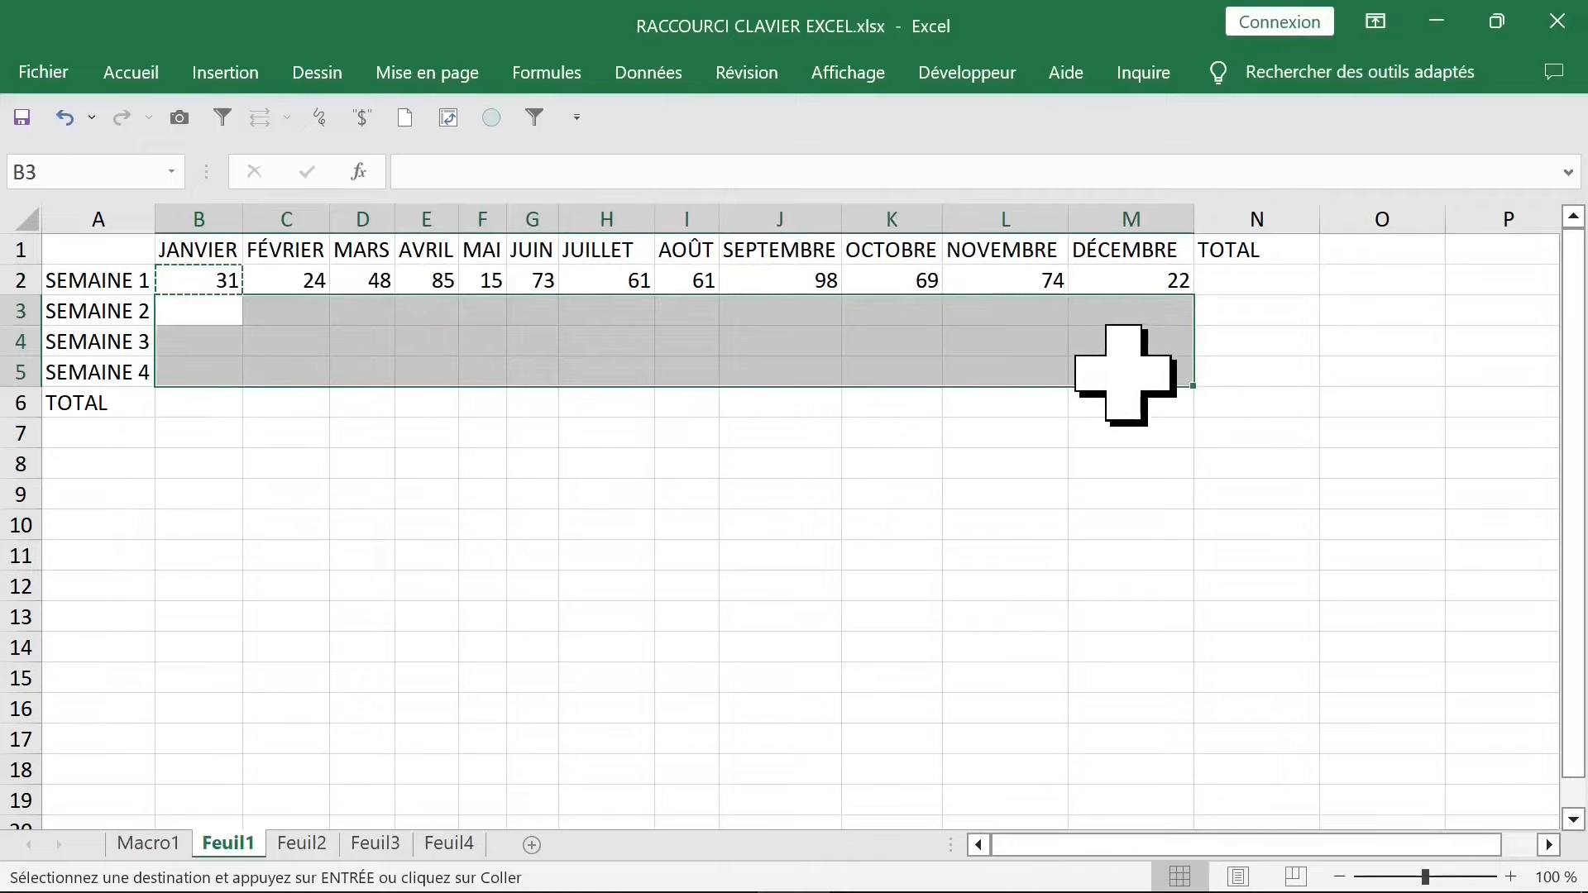
key(ctrl+v)
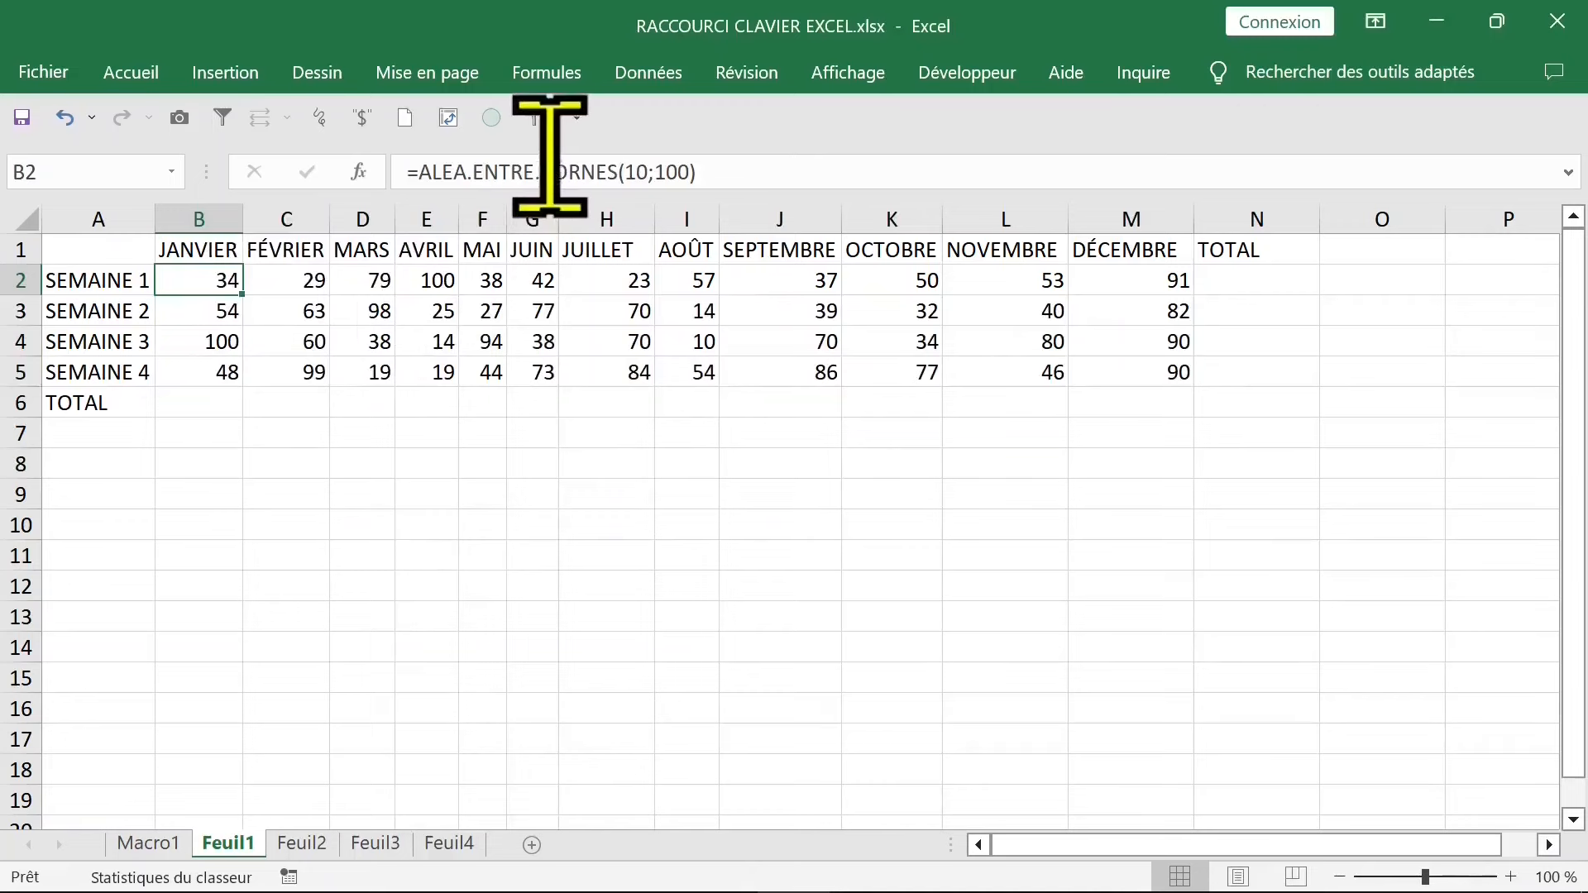
click(733, 162)
key(Escape)
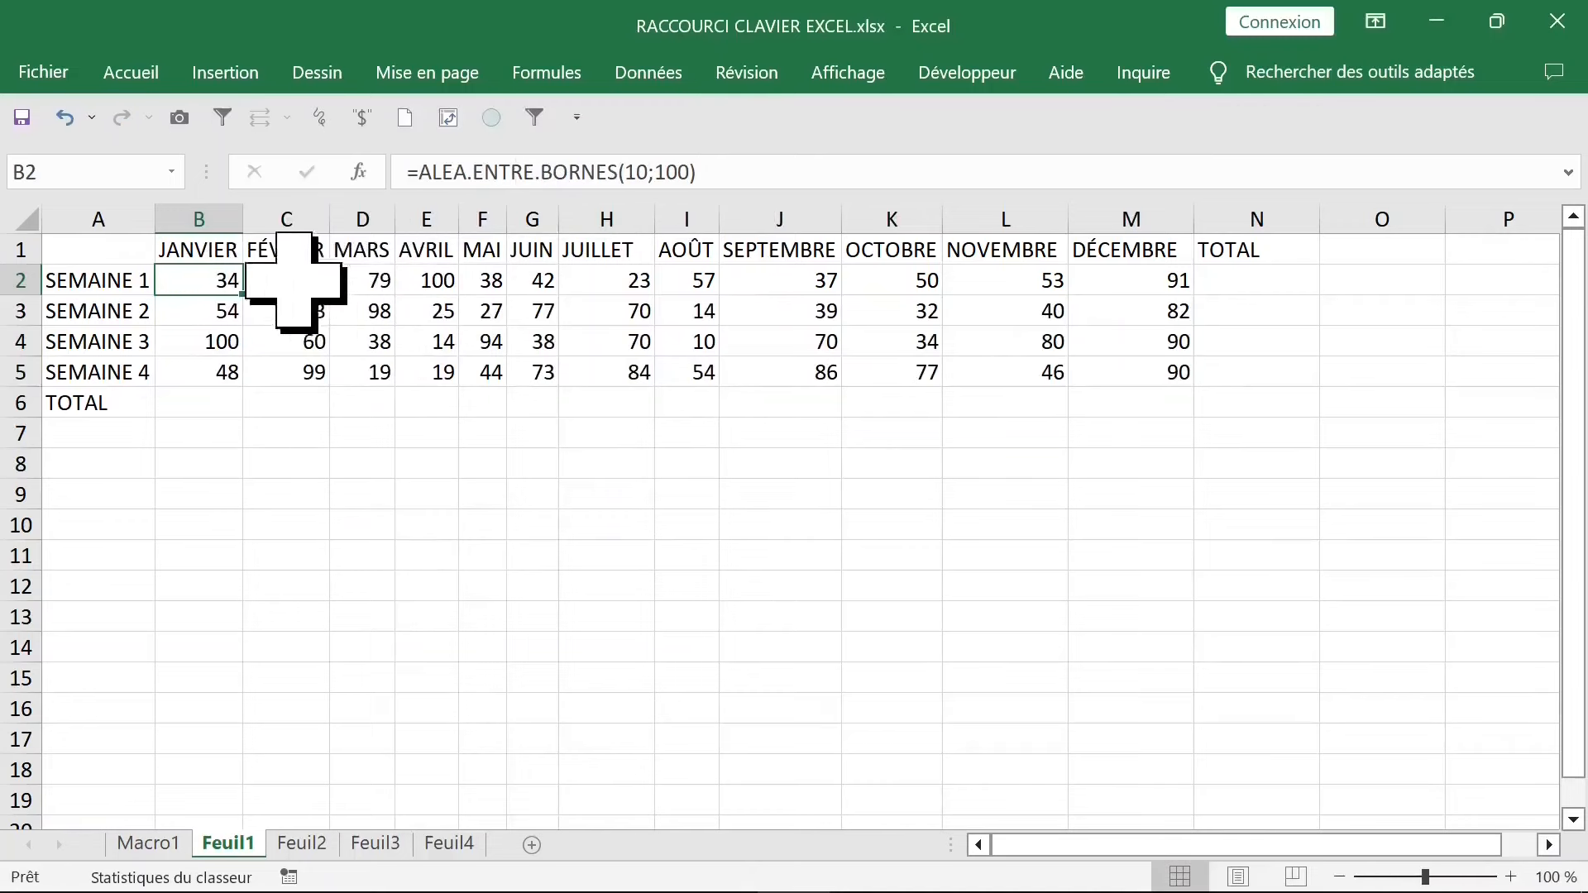
Replace the random formulas in B2:M5 with their values using Paste Special with the Valeurs option.
drag(240, 283, 1149, 363)
key(ctrl+c)
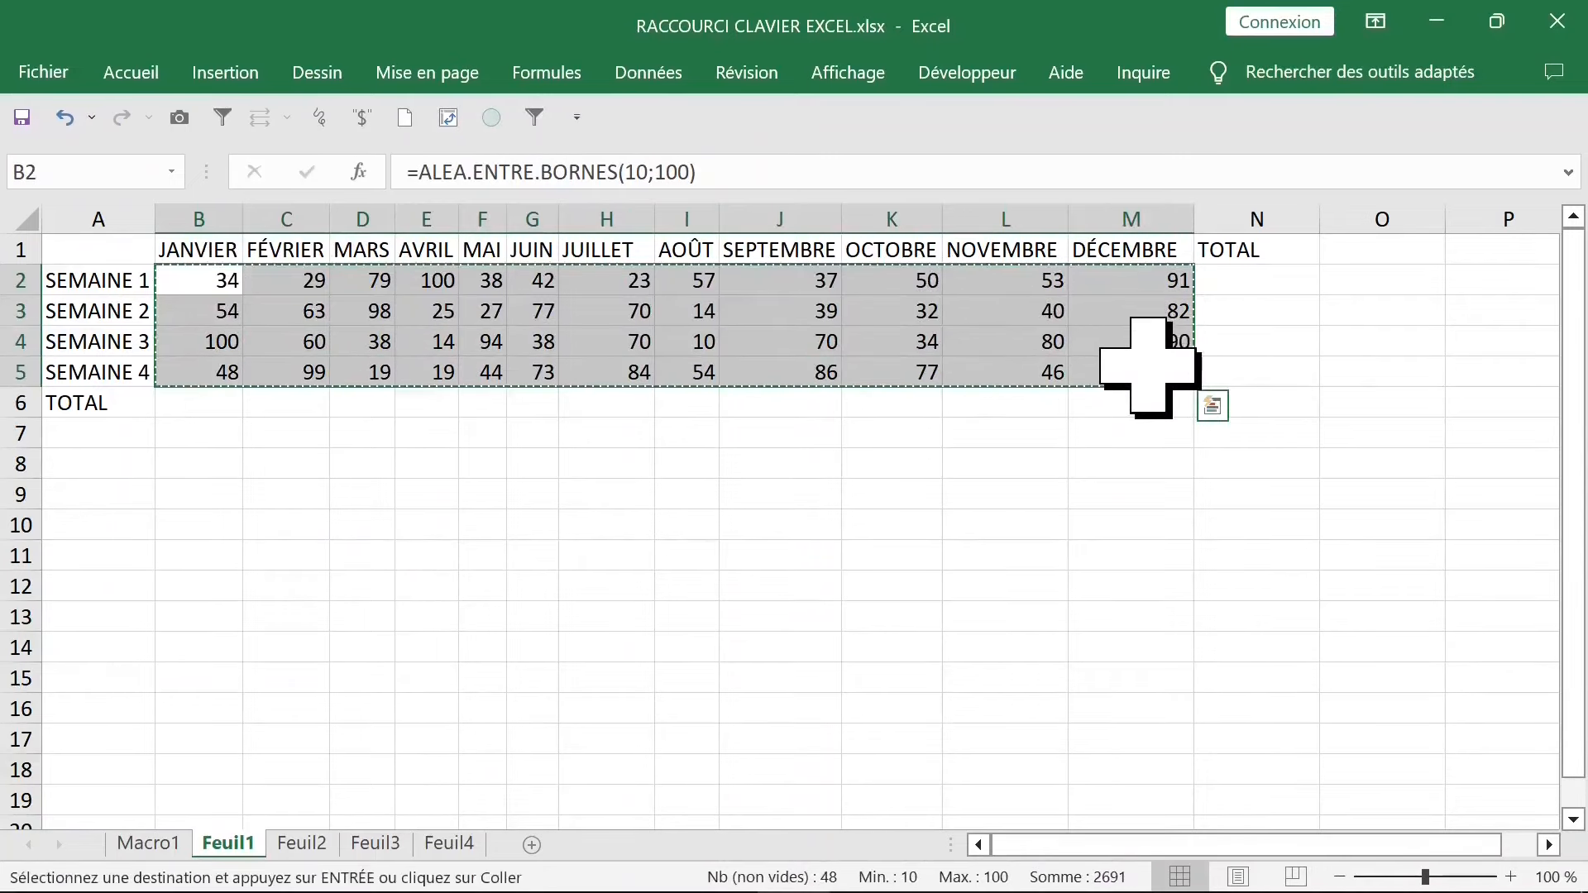
key(ctrl+alt+v)
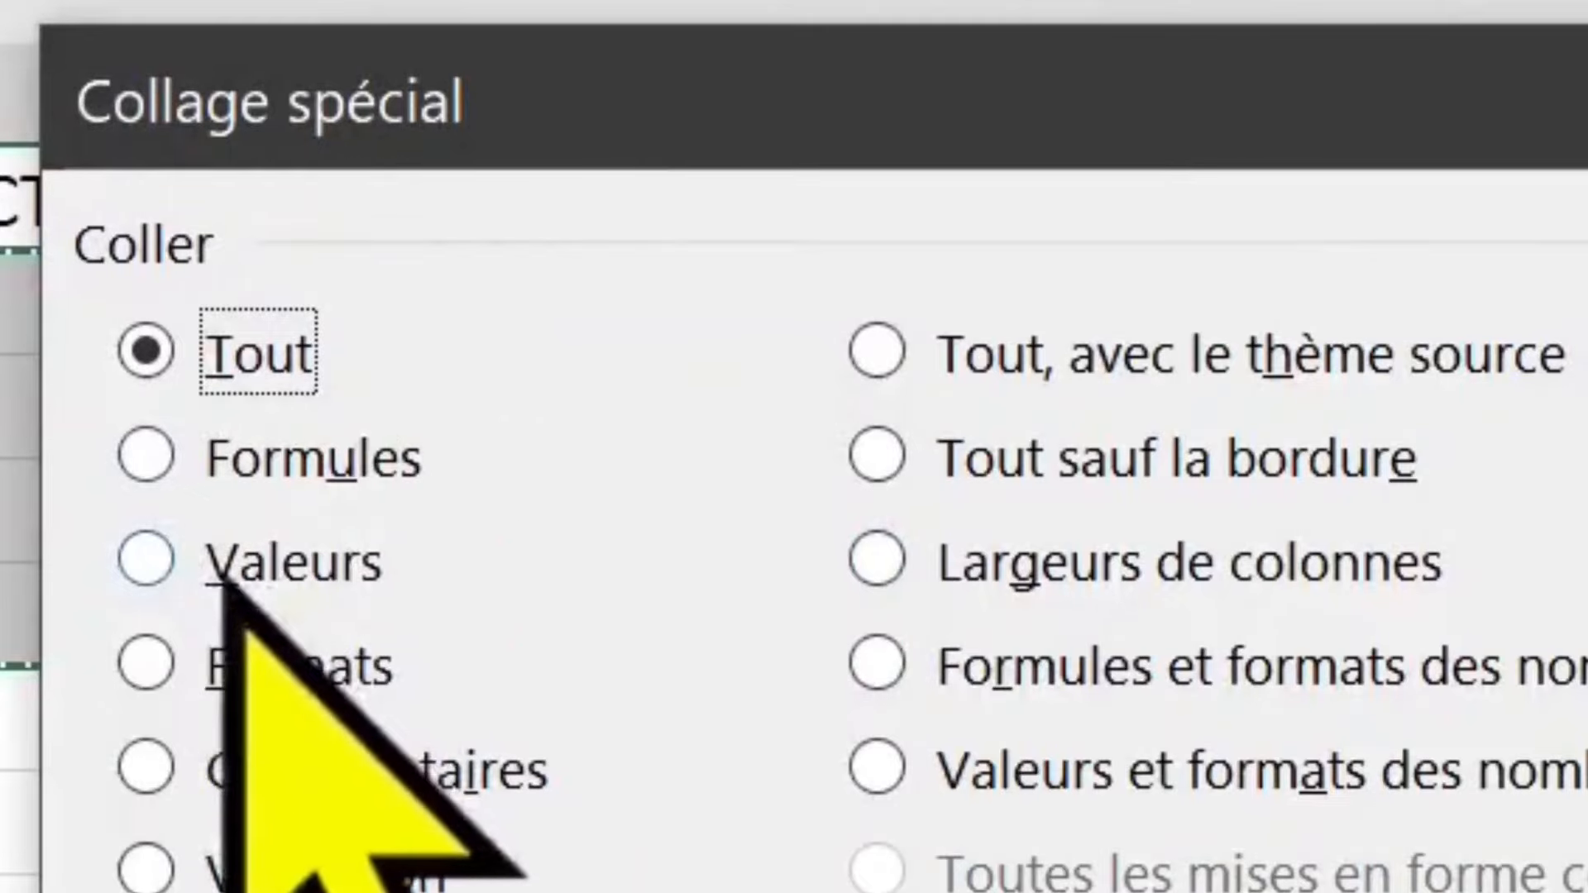
click(174, 579)
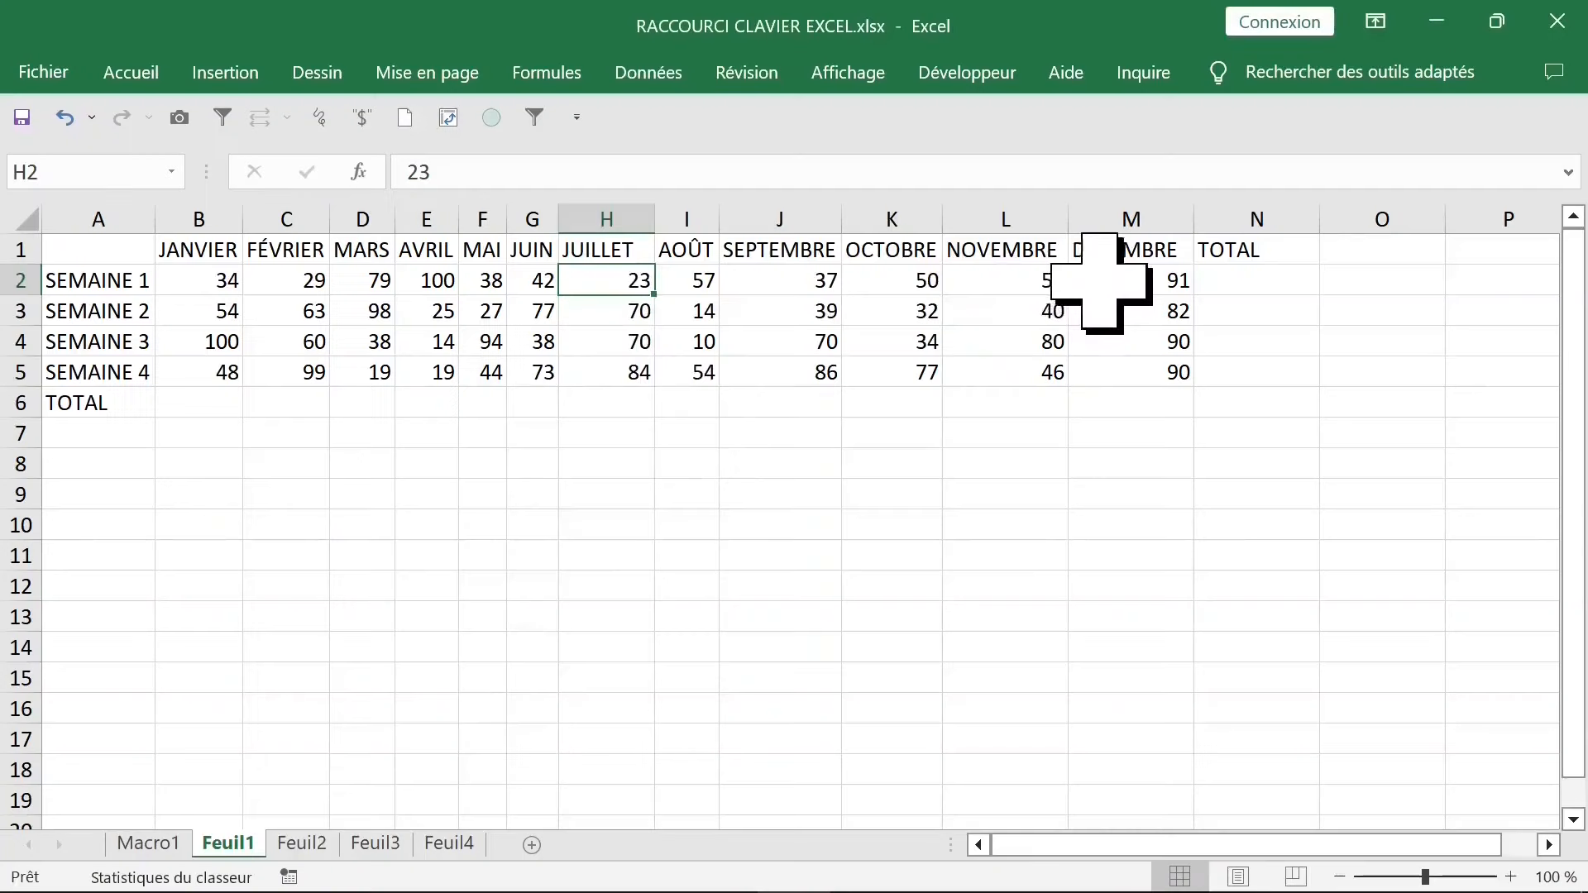
Paste cell M2 over itself as values only with Paste Special.
click(1109, 286)
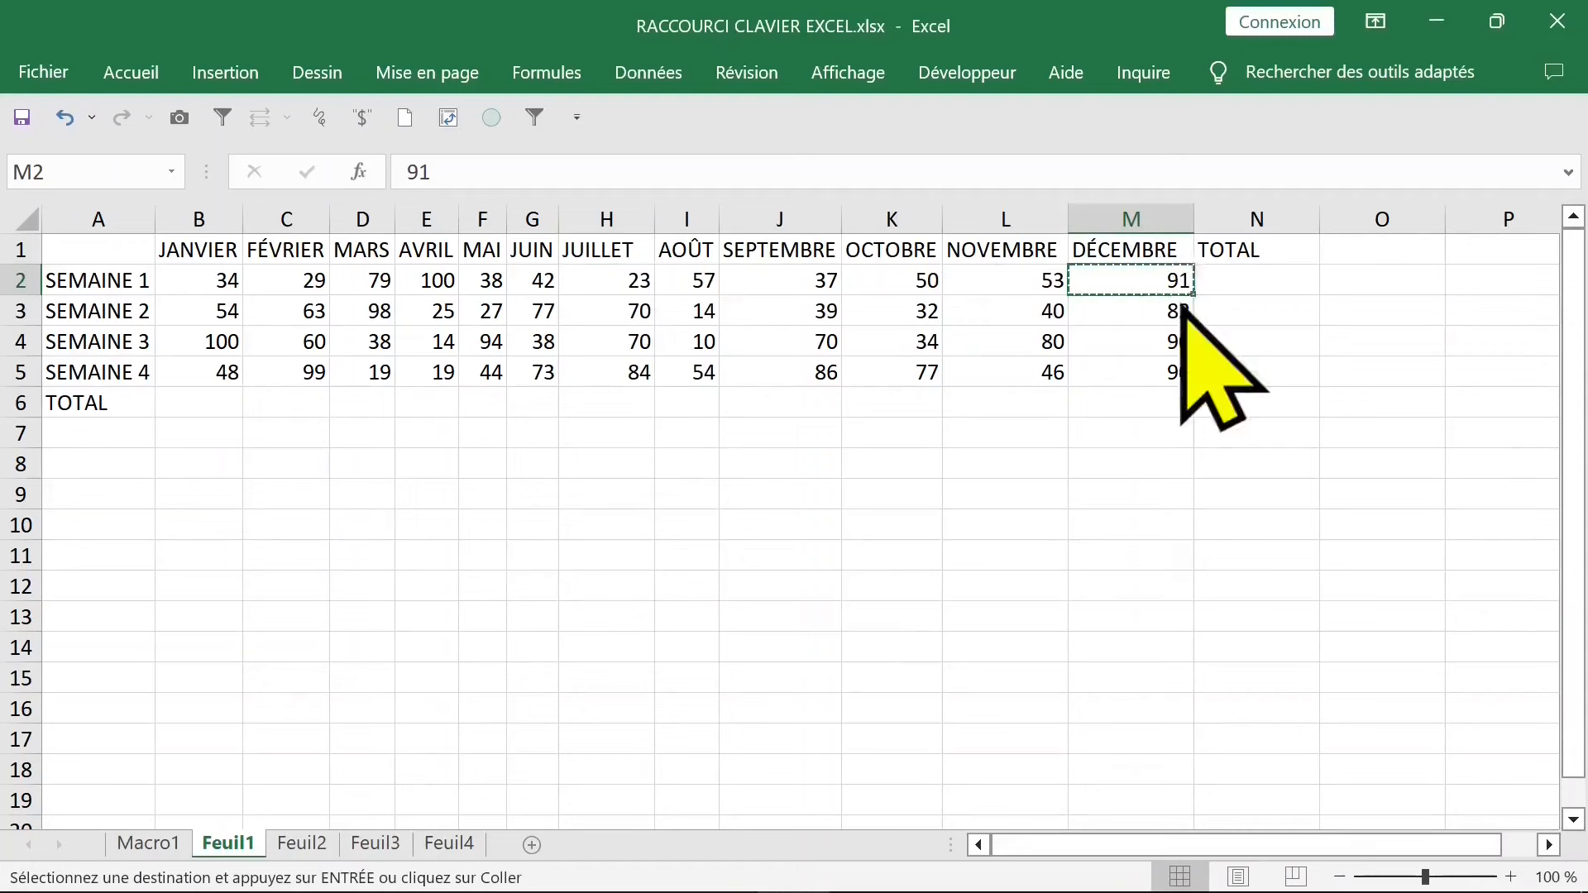
key(ctrl+alt+v)
click(953, 355)
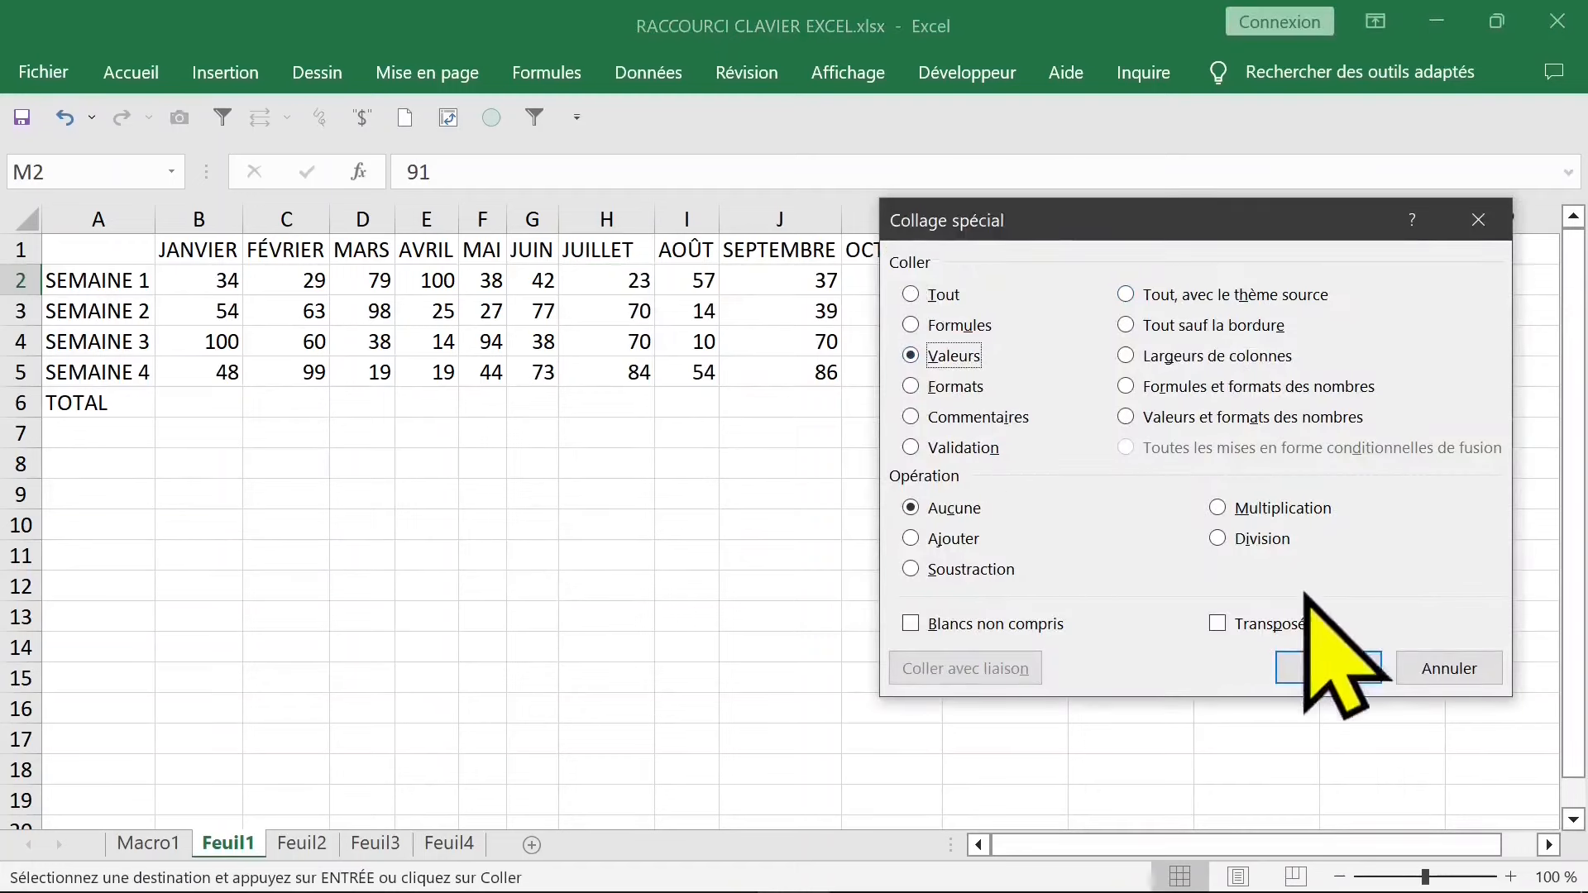
click(1328, 668)
click(951, 521)
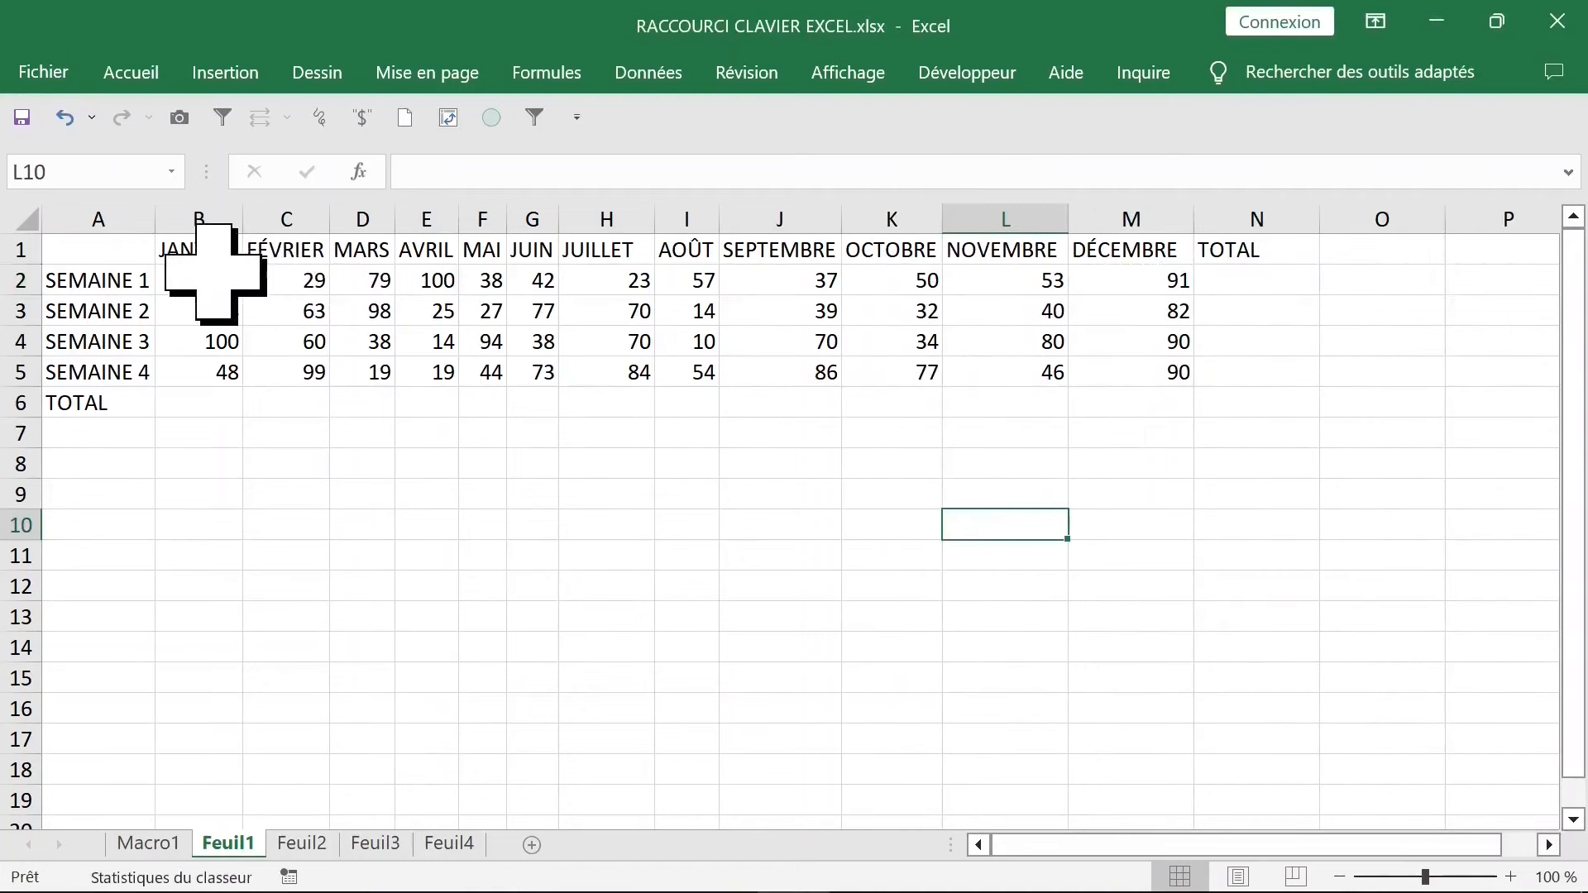
drag(206, 282, 1125, 378)
click(1224, 280)
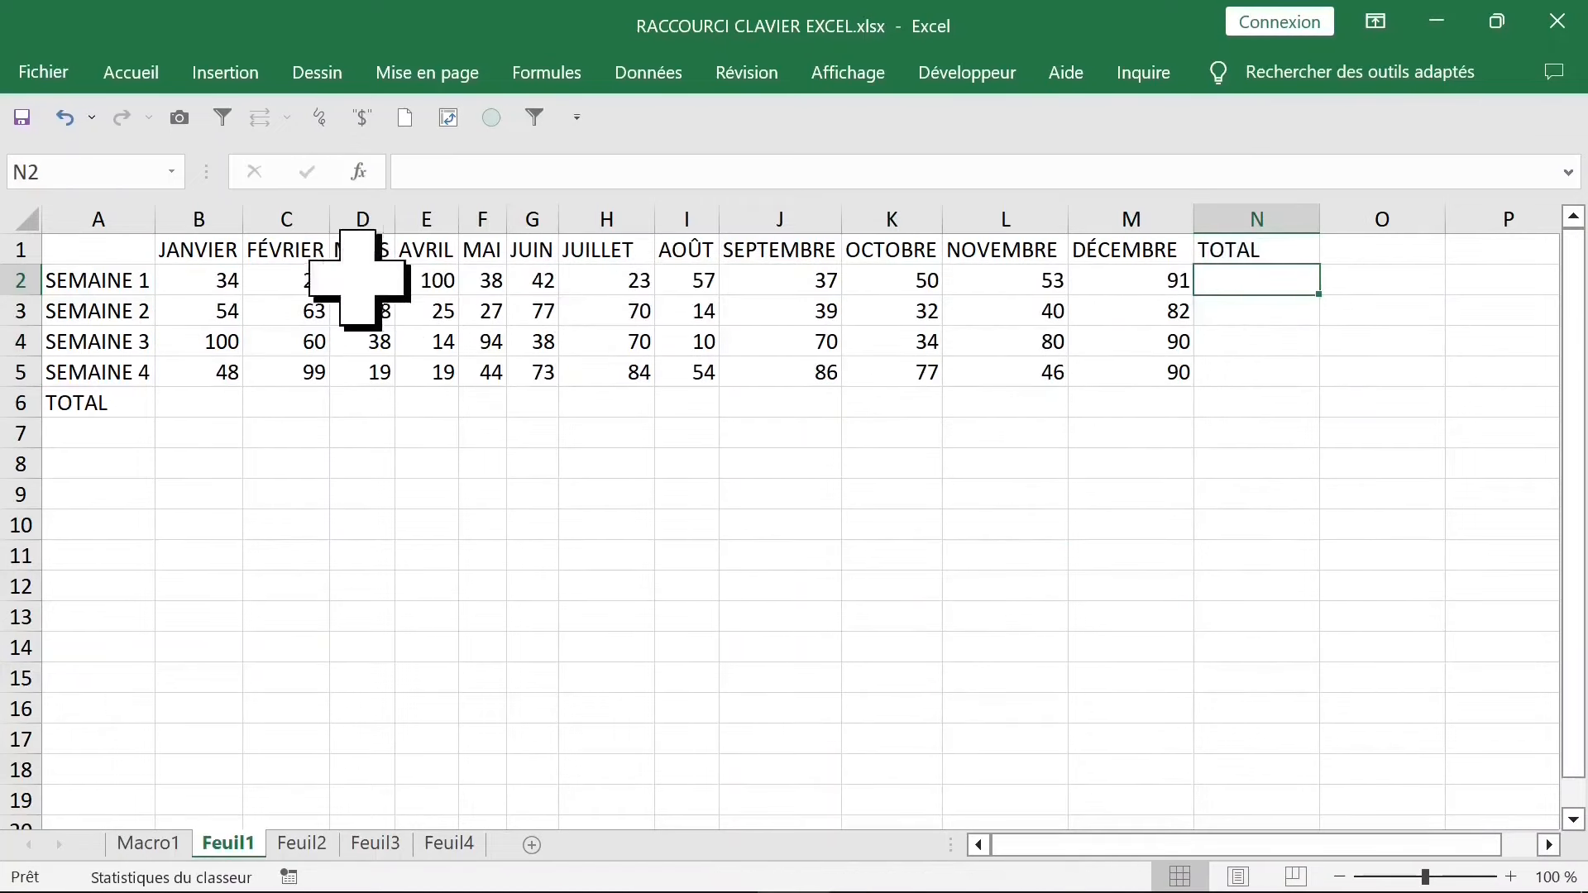
drag(232, 282, 1249, 277)
click(1247, 277)
text(=so)
key(Tab)
key(Escape)
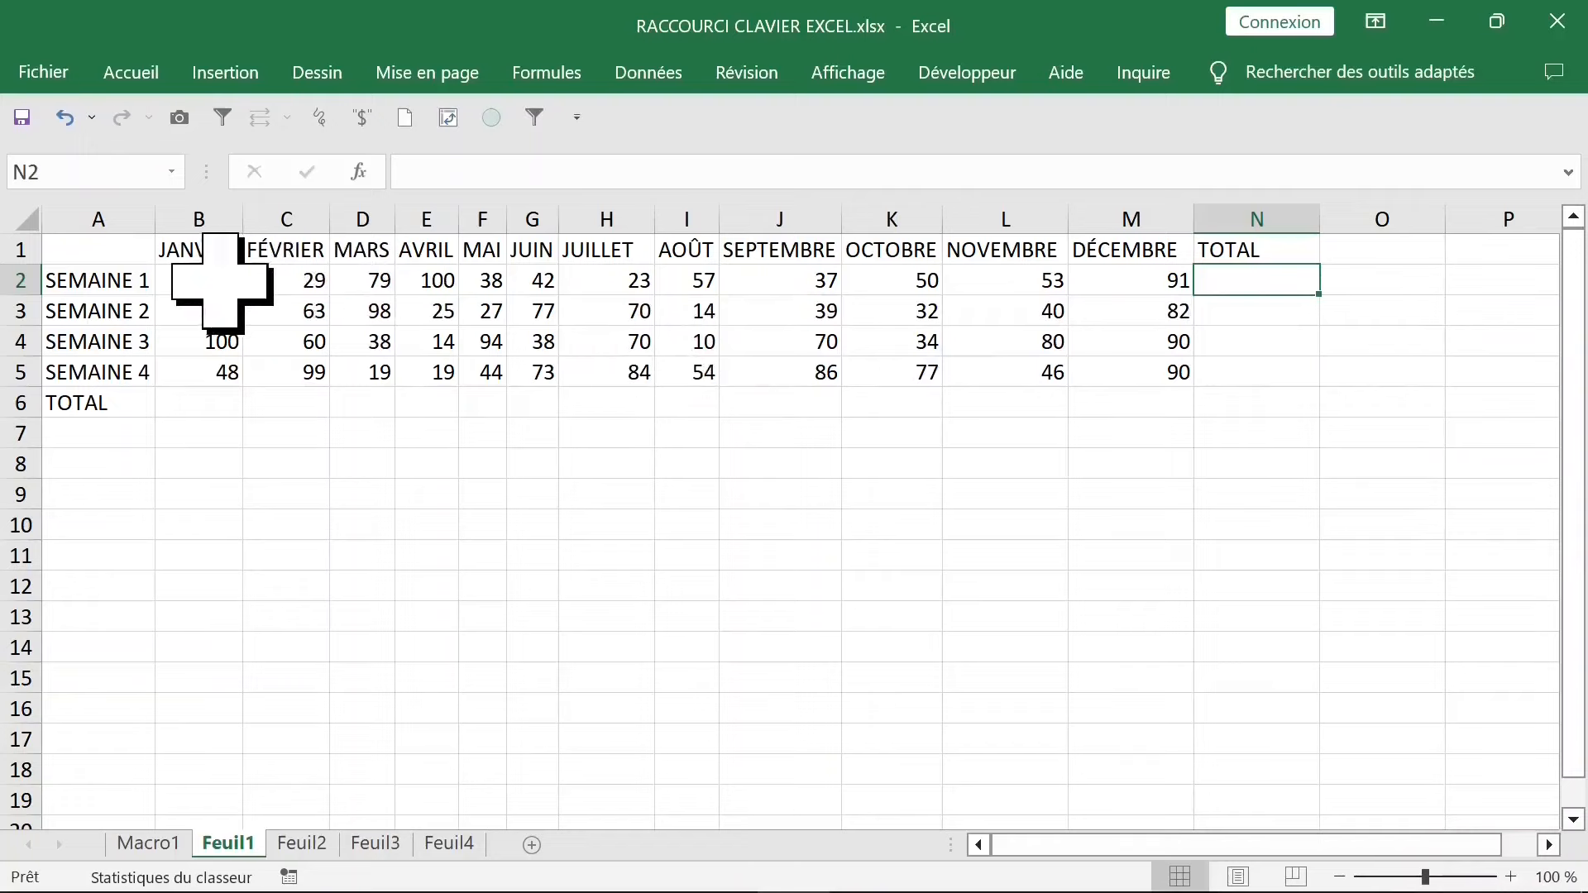
Select B2:N6 and fill the TOTAL column and TOTAL row with automatic sums.
drag(220, 276, 1143, 361)
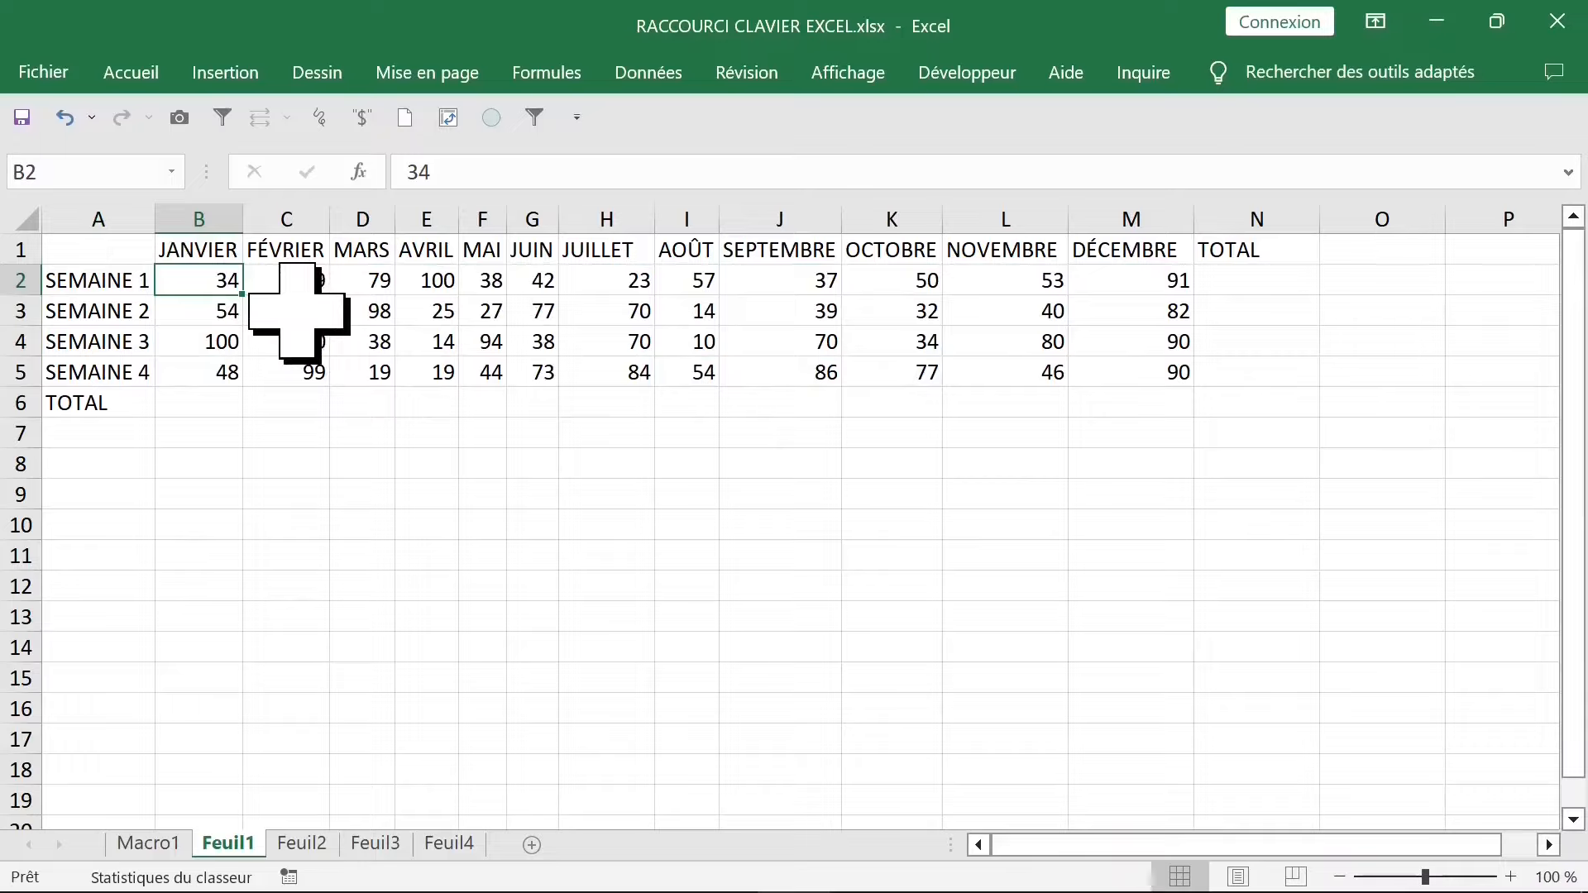
key(ctrl+shift+Right)
key(ctrl+shift+Down)
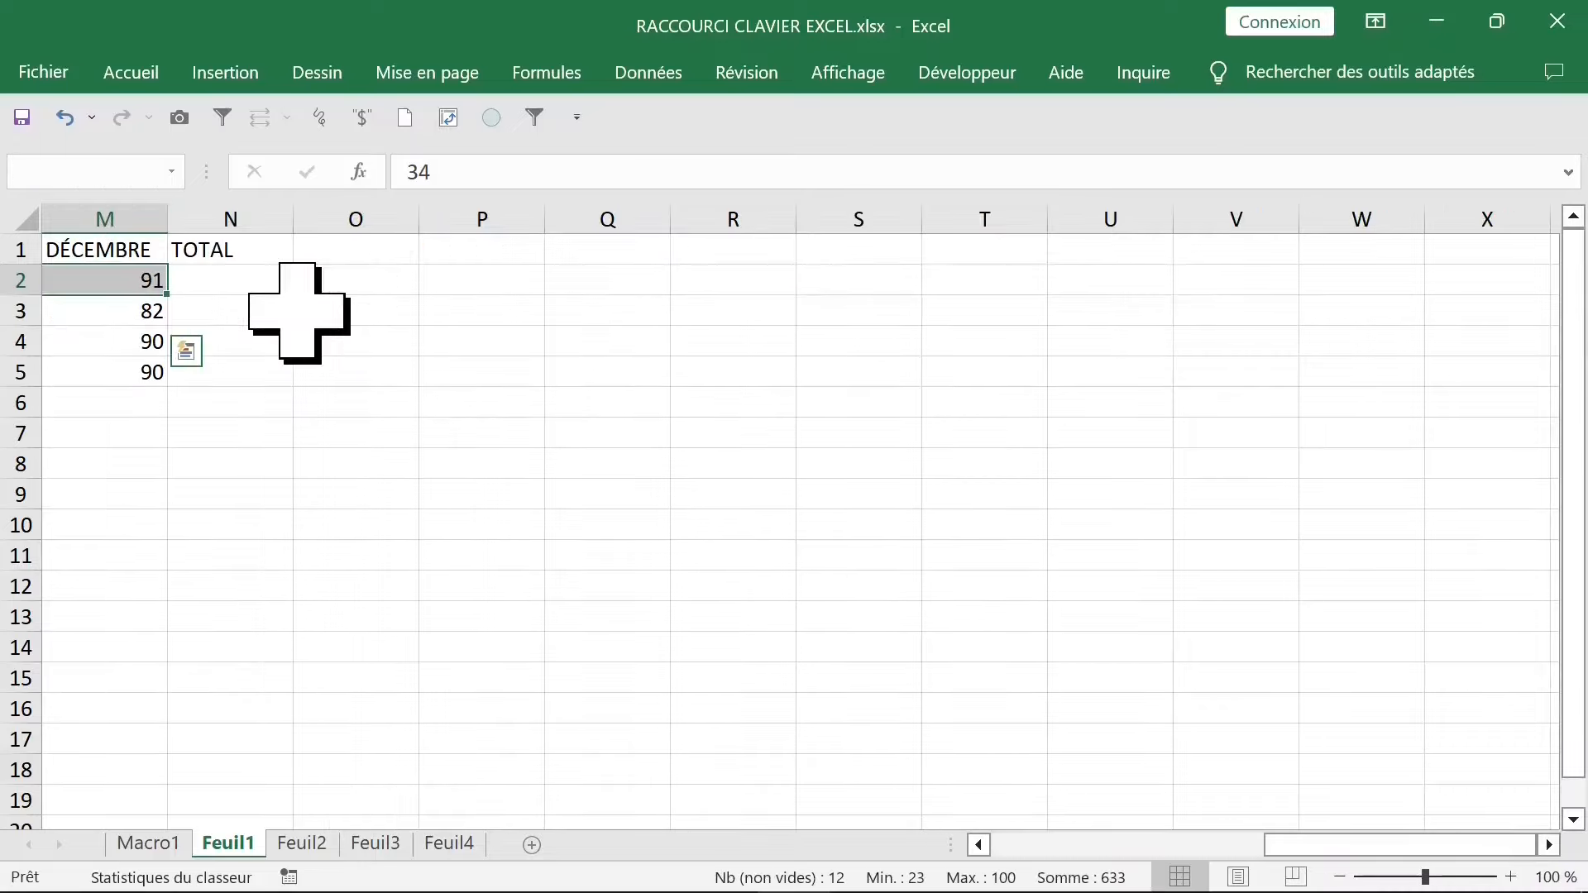
drag(298, 312, 300, 418)
key(ctrl+BackSpace)
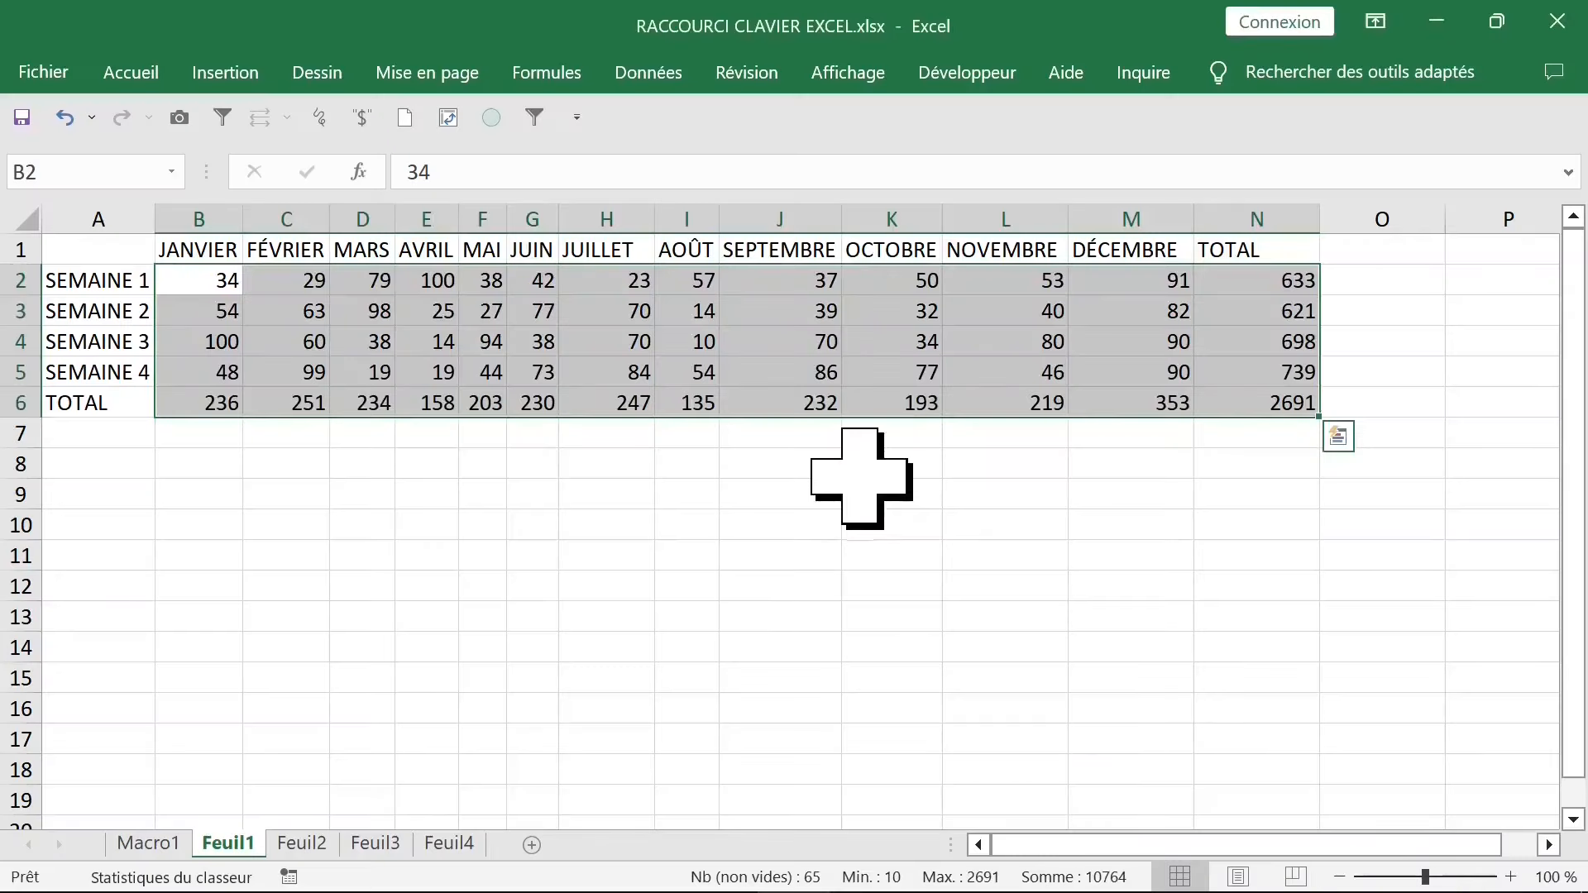
Examine the sum formulas in the TOTAL row and the TOTAL column.
click(221, 405)
click(686, 405)
click(782, 405)
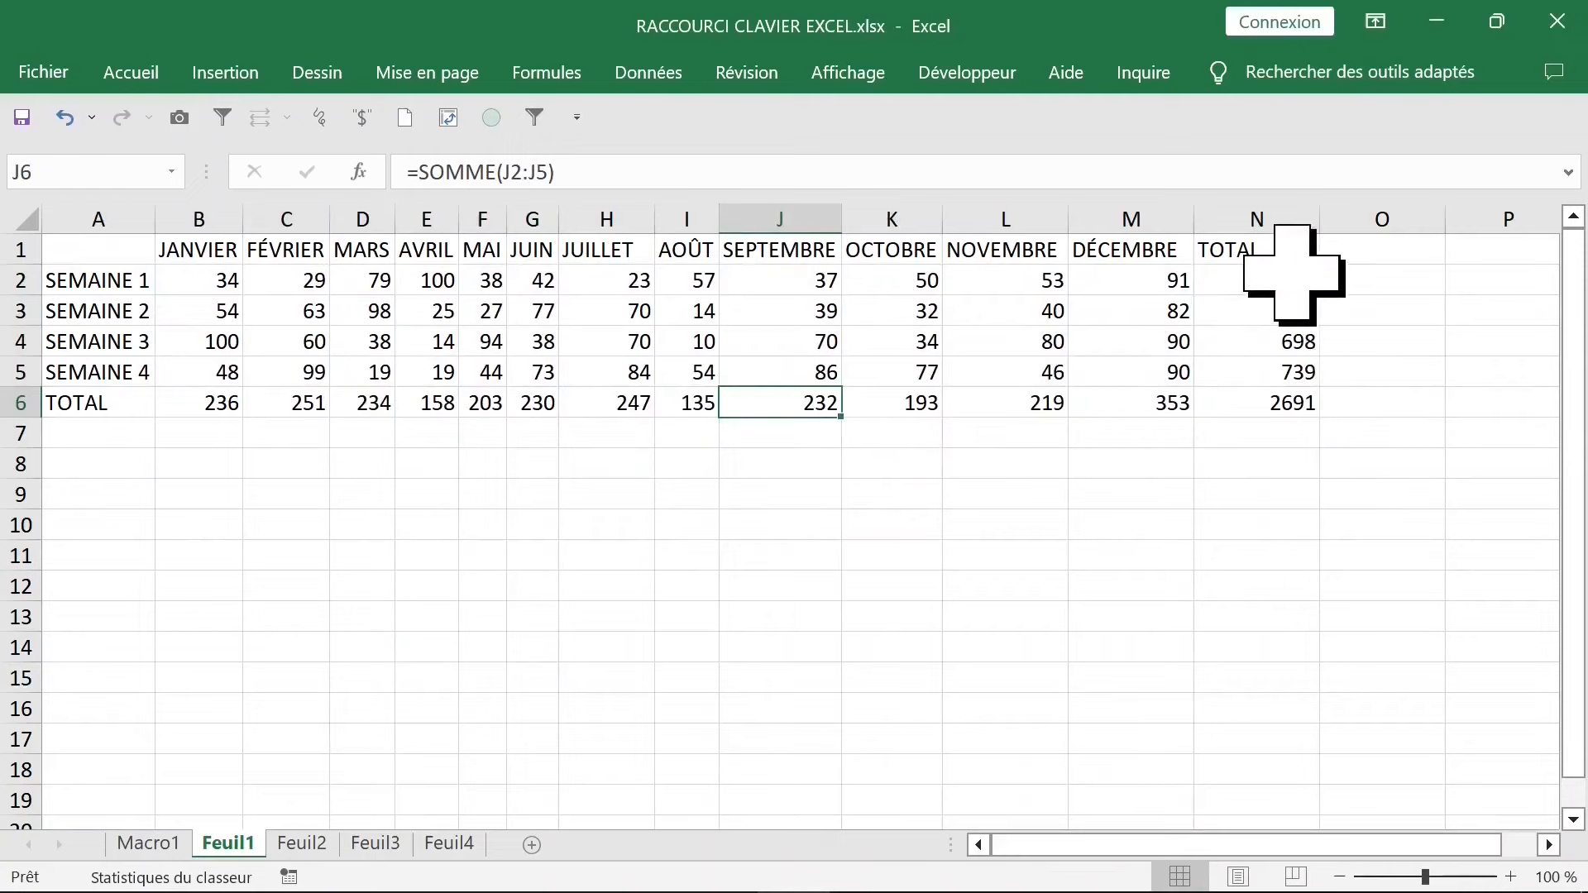
drag(1291, 277, 1262, 405)
click(217, 405)
drag(309, 407, 1243, 386)
Enter the header "moyenne" in cell O1, beside the TOTAL column.
click(1296, 344)
text(moyenn)
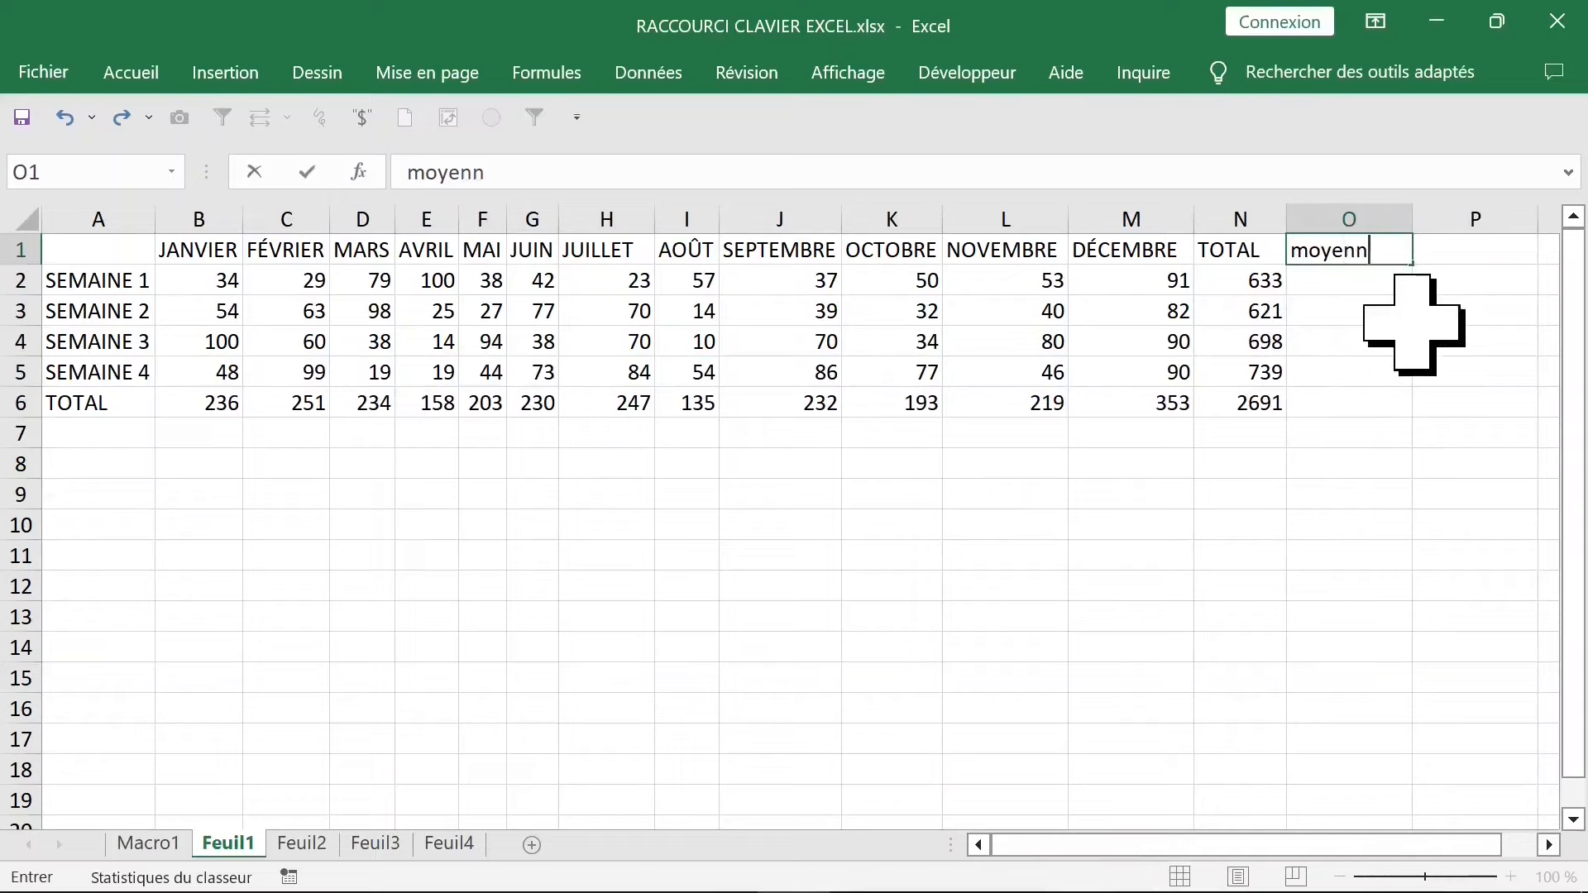
text(e)
key(Tab)
Copy N2's formula text into O2 without the equals sign and edit it into =MOYENNE(B2:M2).
drag(418, 172, 689, 172)
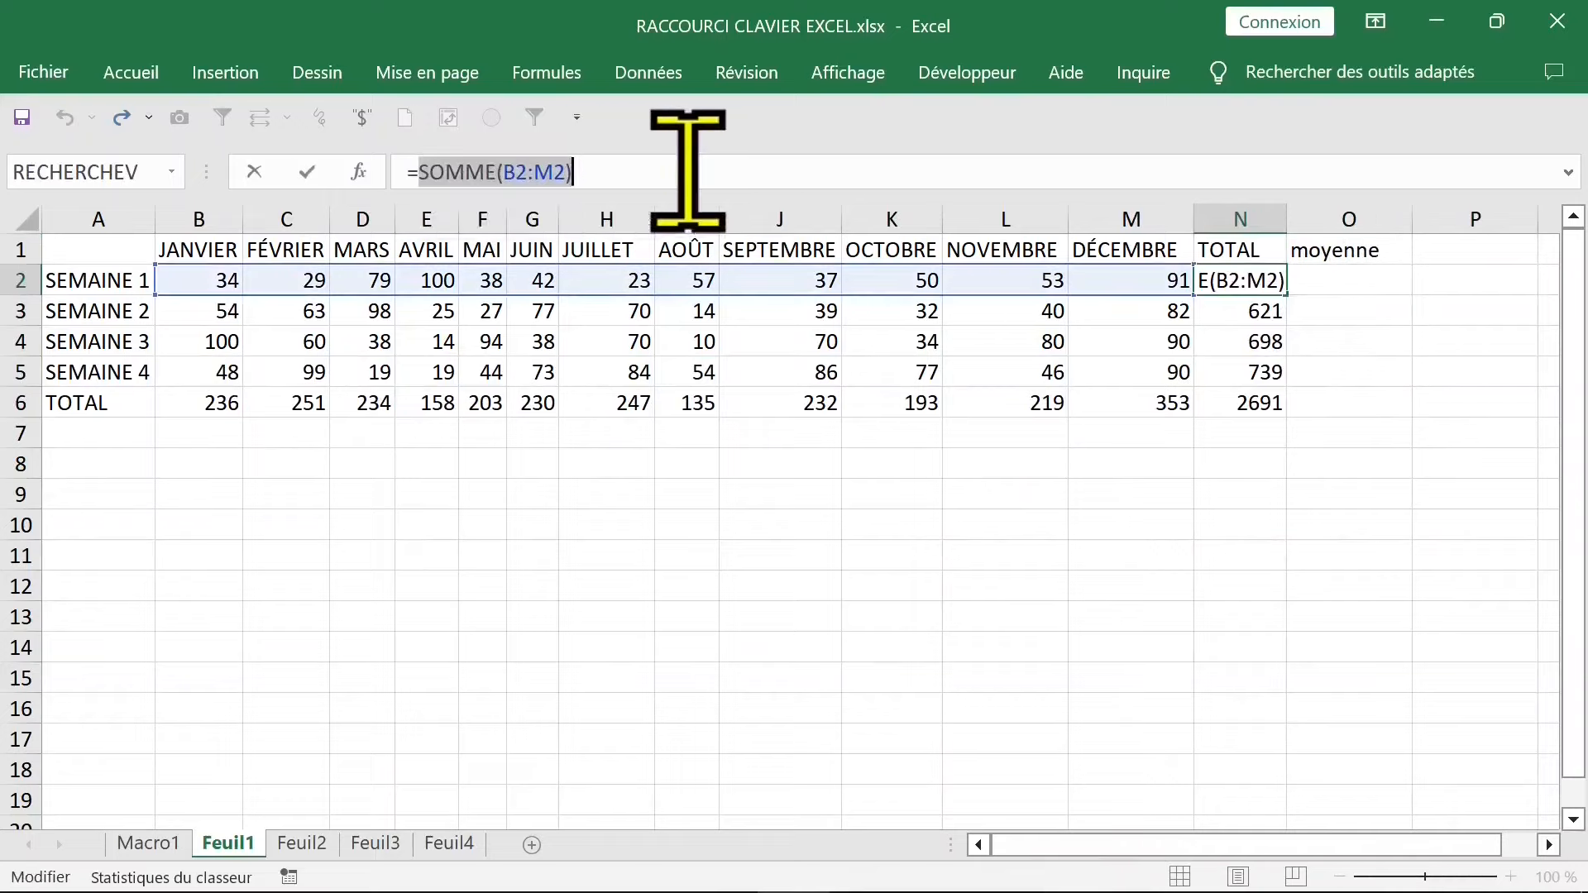
key(Tab)
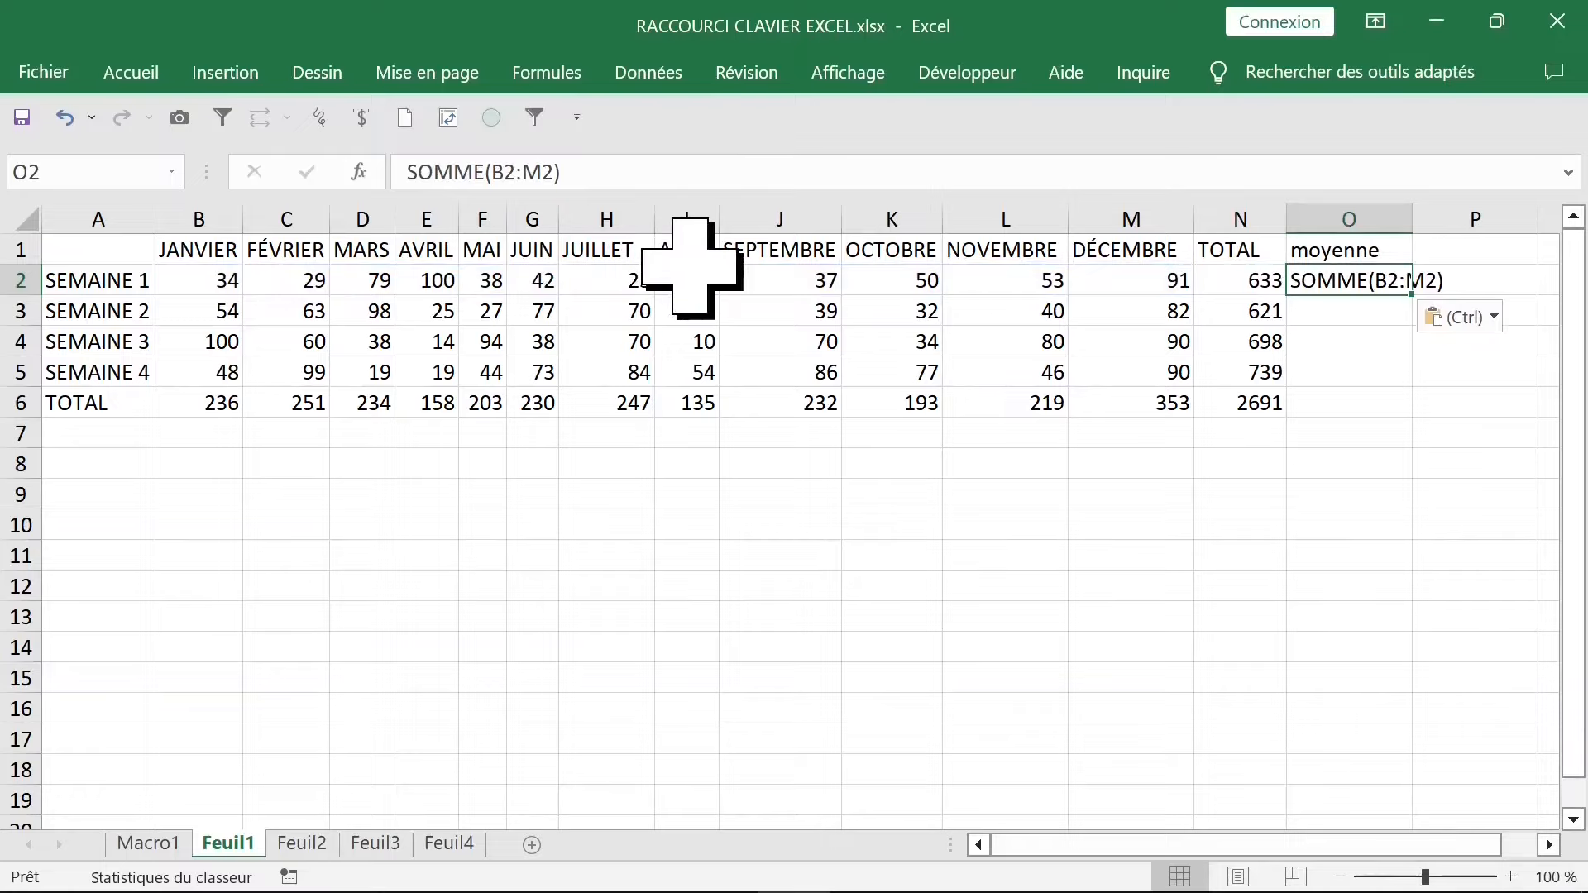
drag(485, 172, 383, 174)
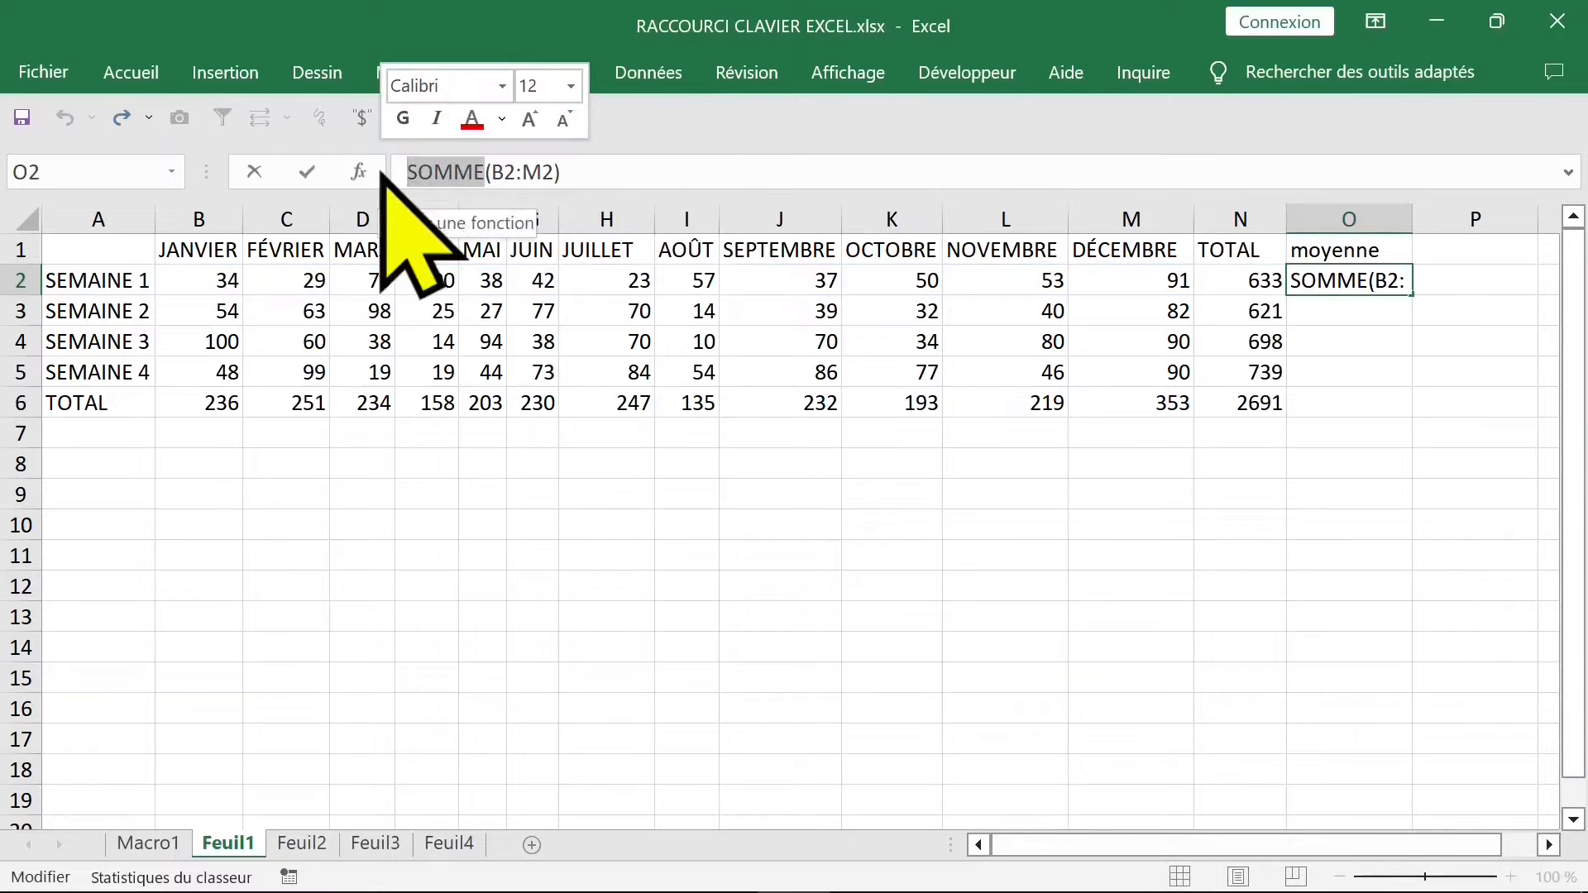
text(=)
text(moyenne)
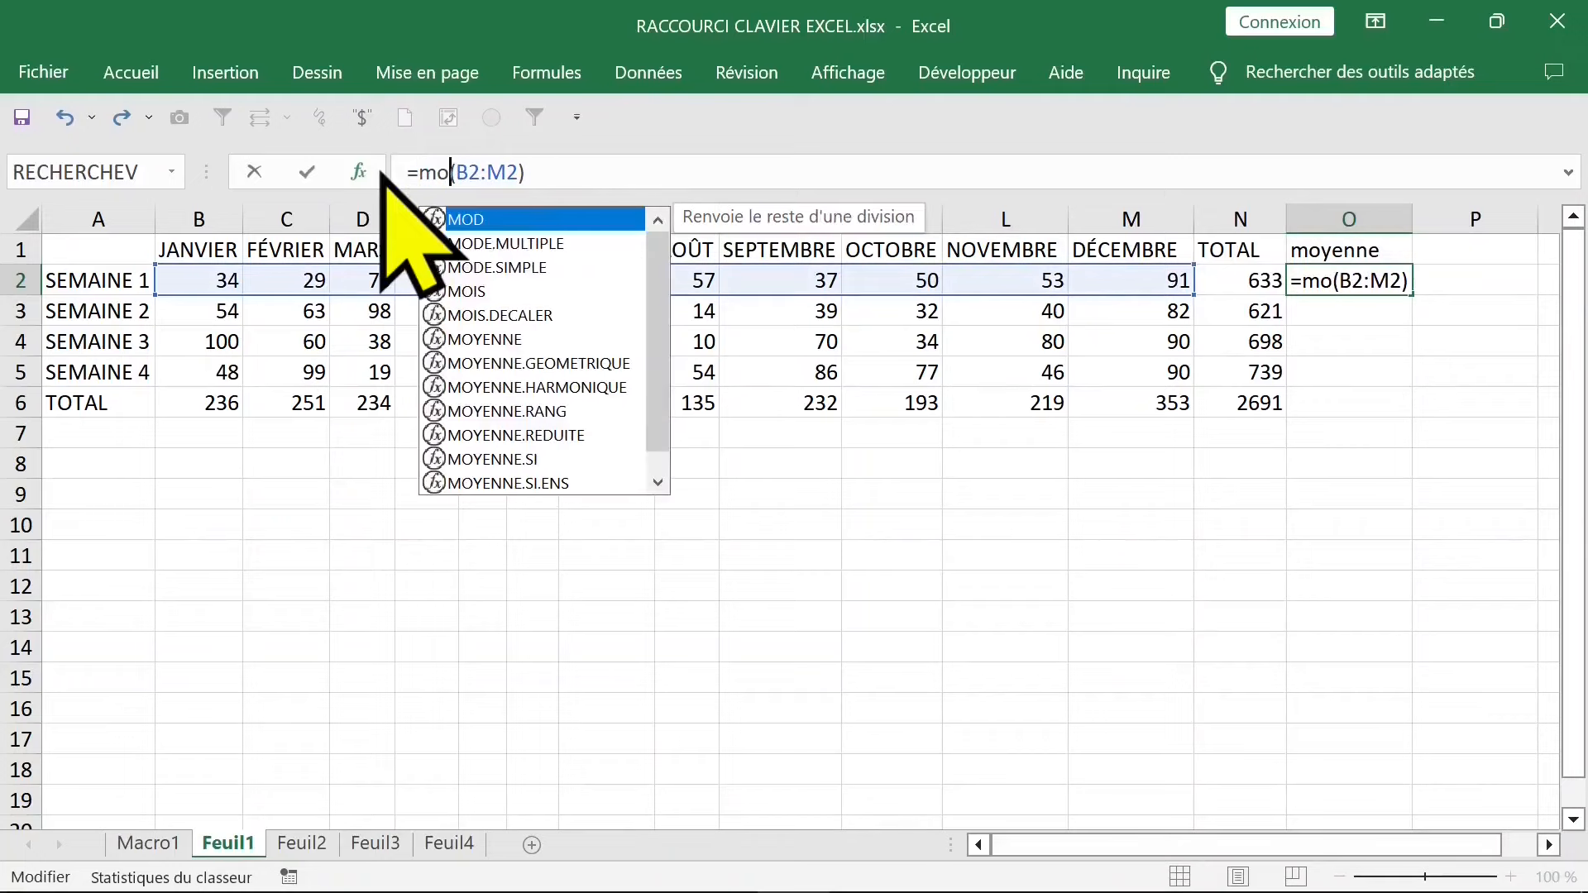
key(Return)
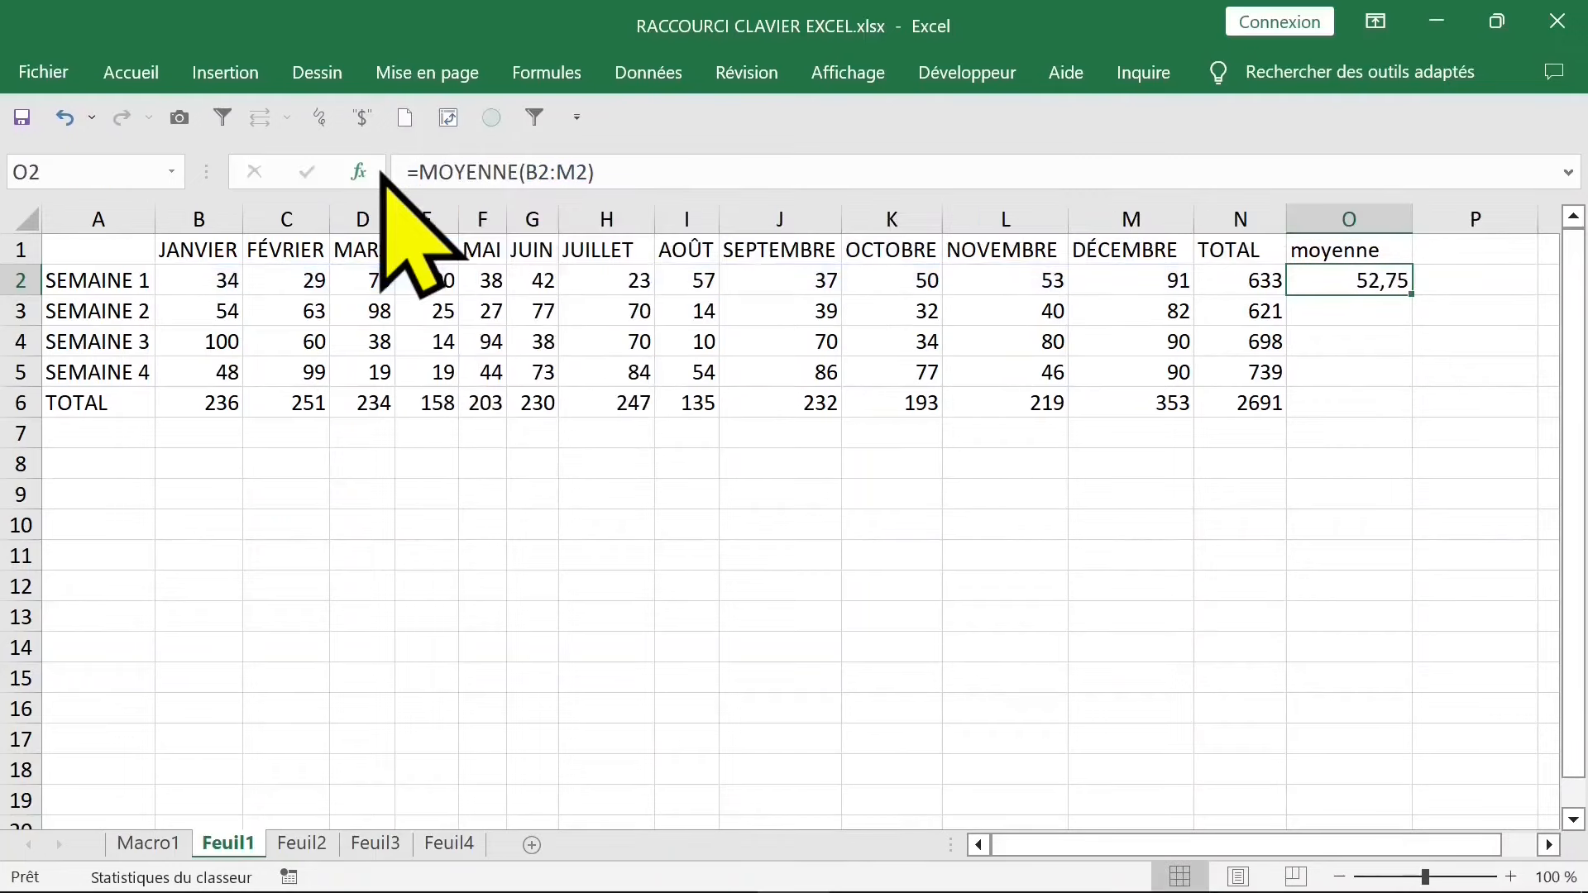
Fill the average formula down from O2 to O5 and apply the thousands separator number format to O2:O5.
click(1359, 310)
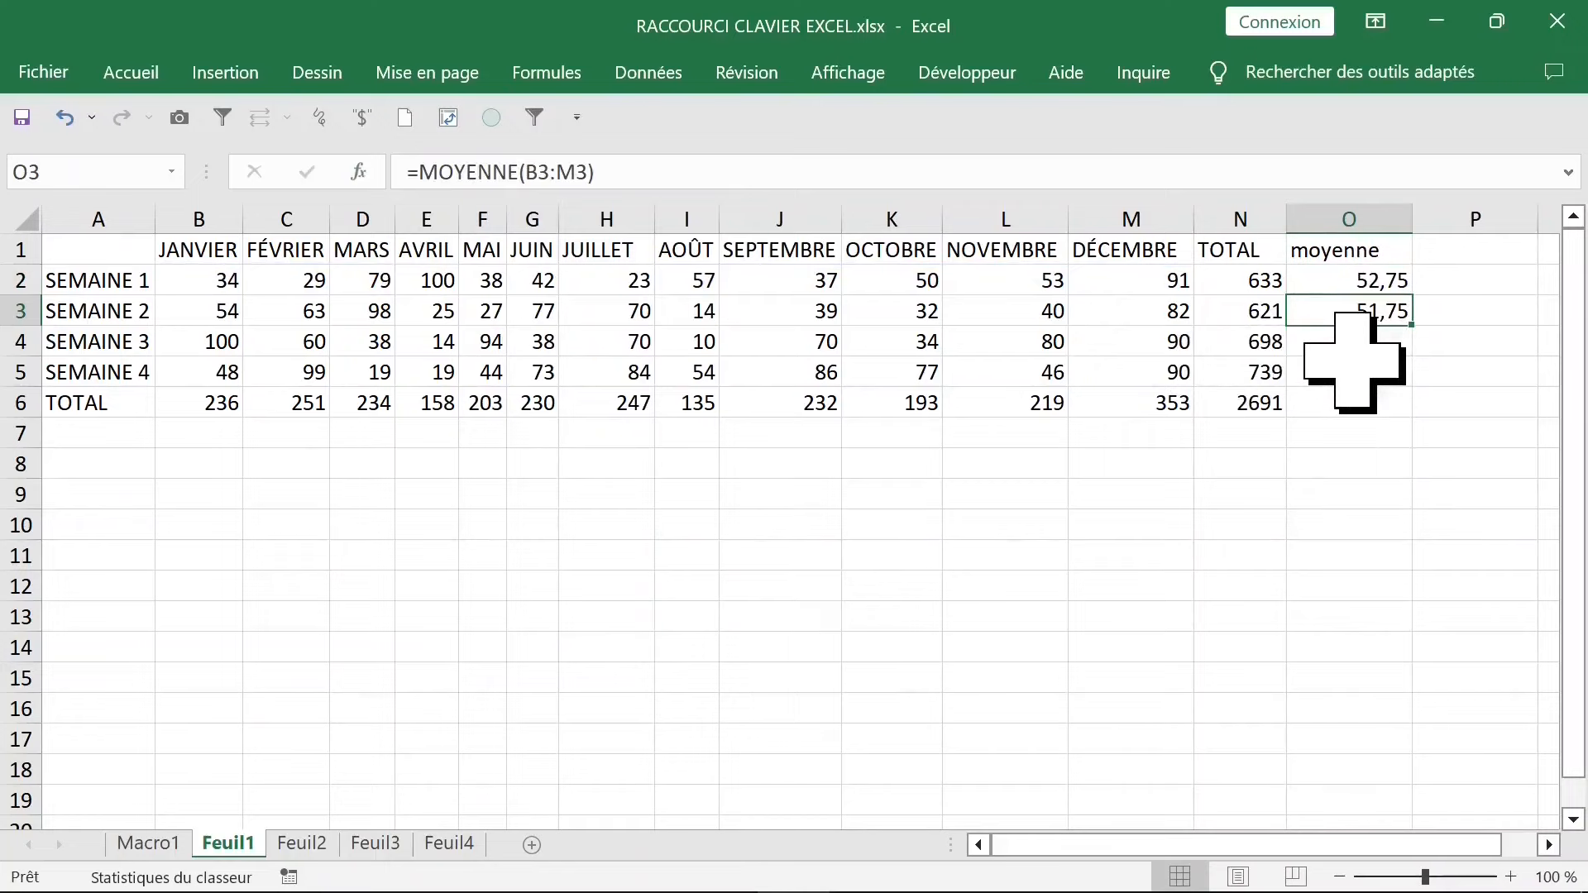
drag(1353, 348, 1353, 370)
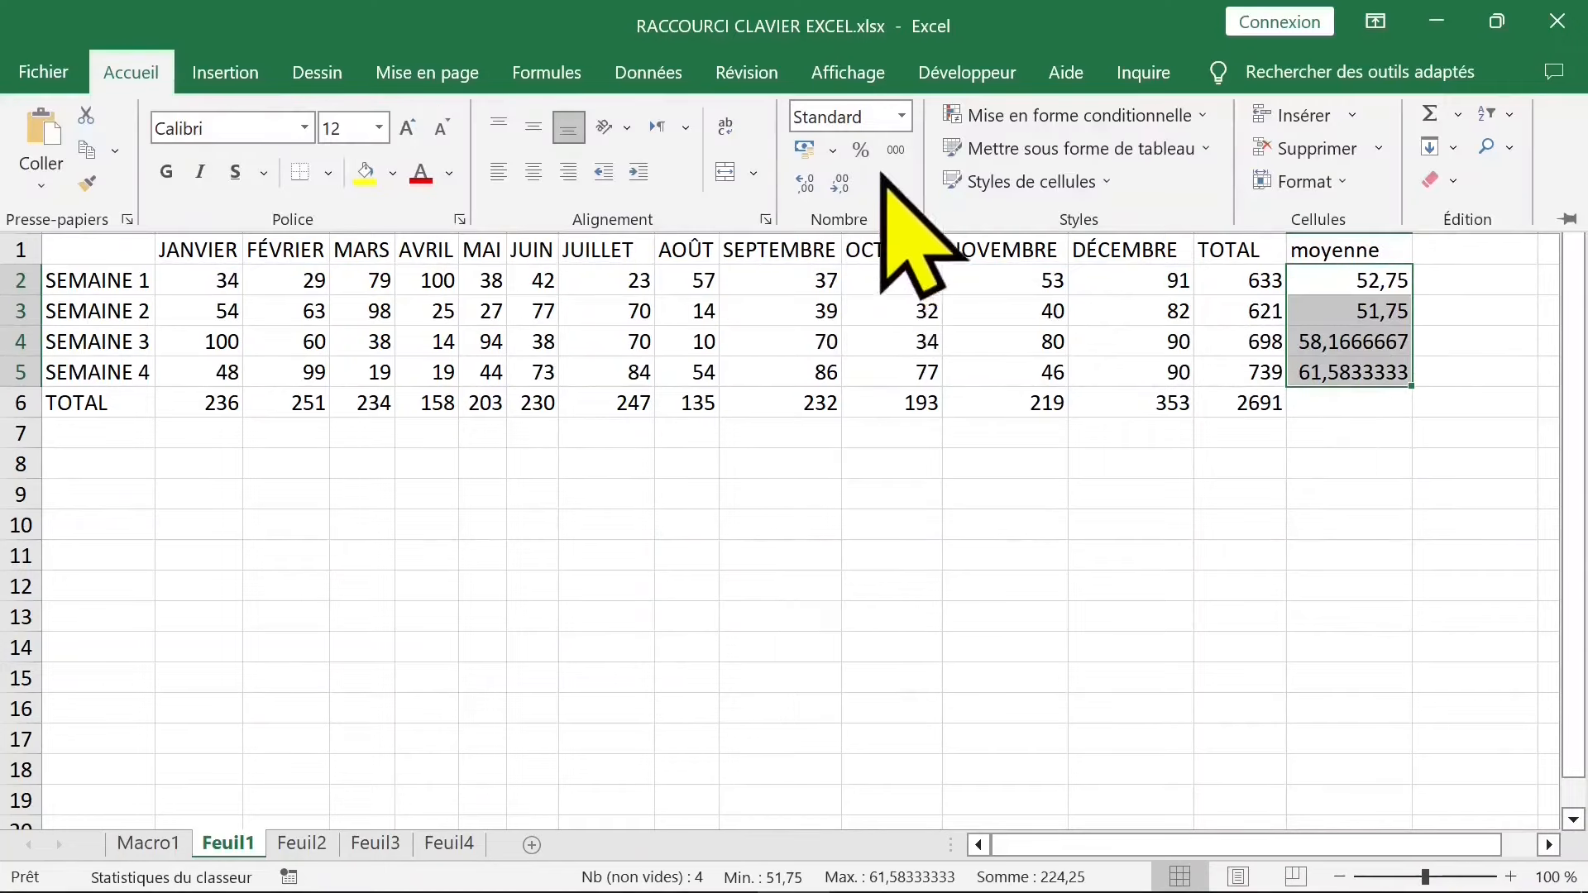
click(896, 151)
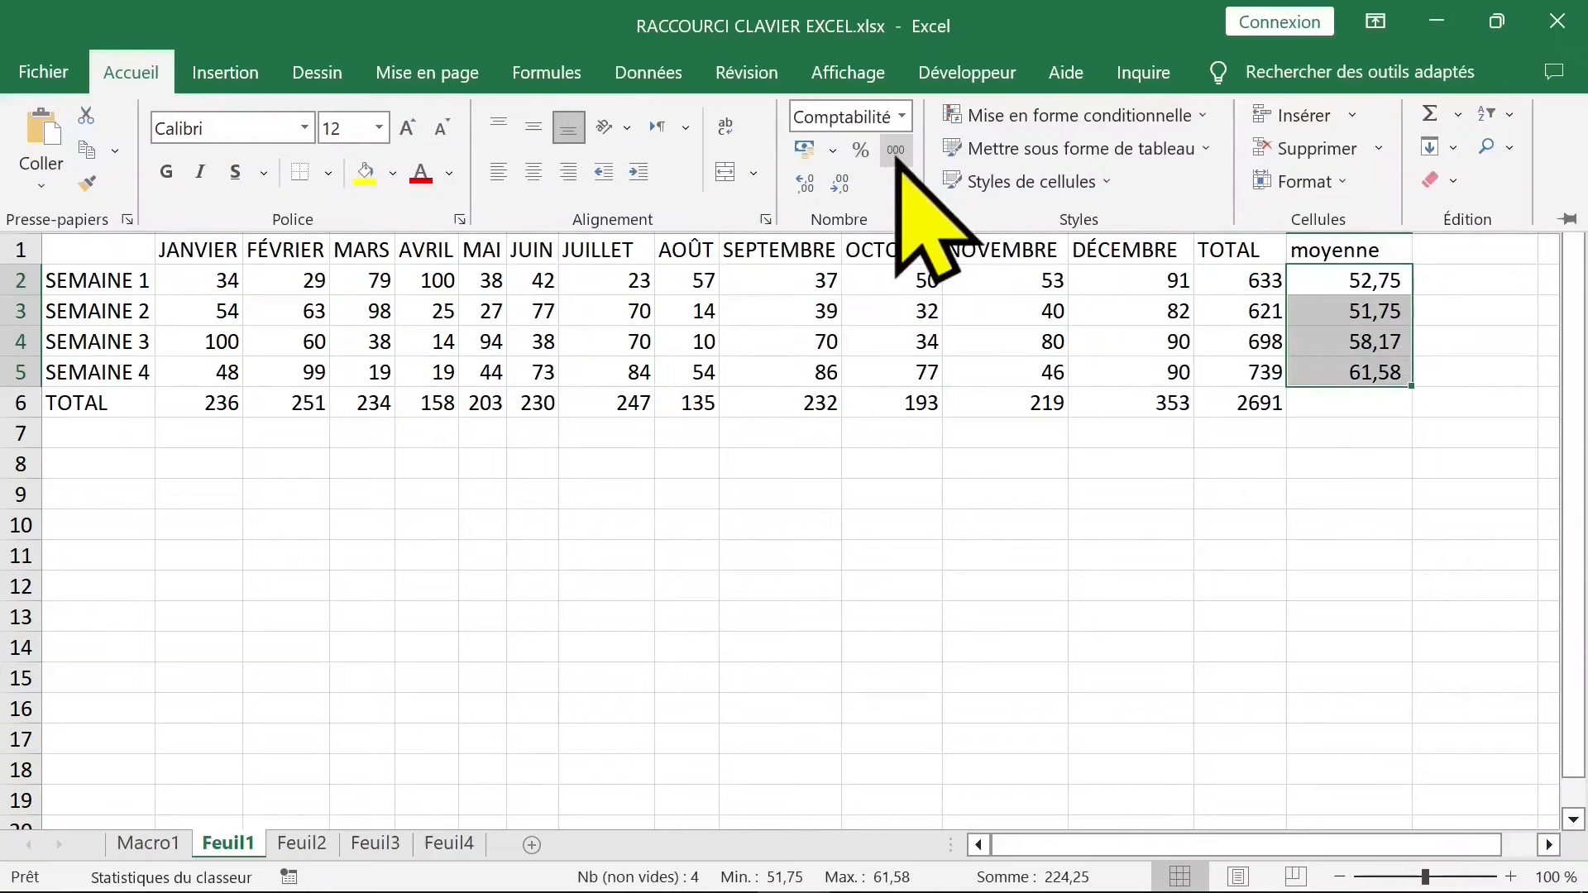
click(1329, 403)
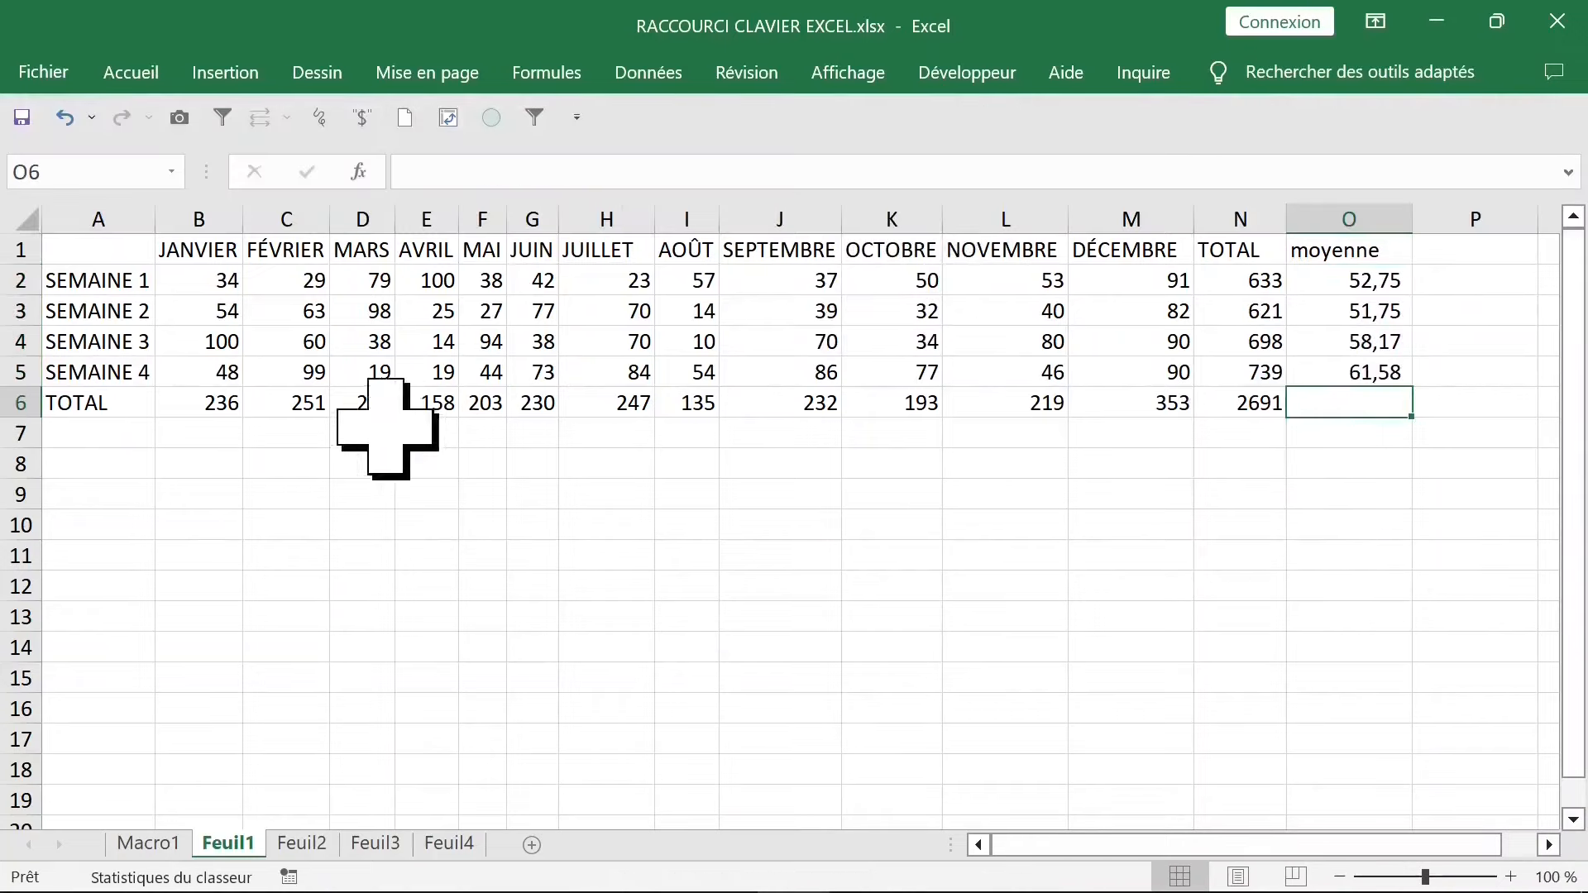
drag(219, 404, 1301, 400)
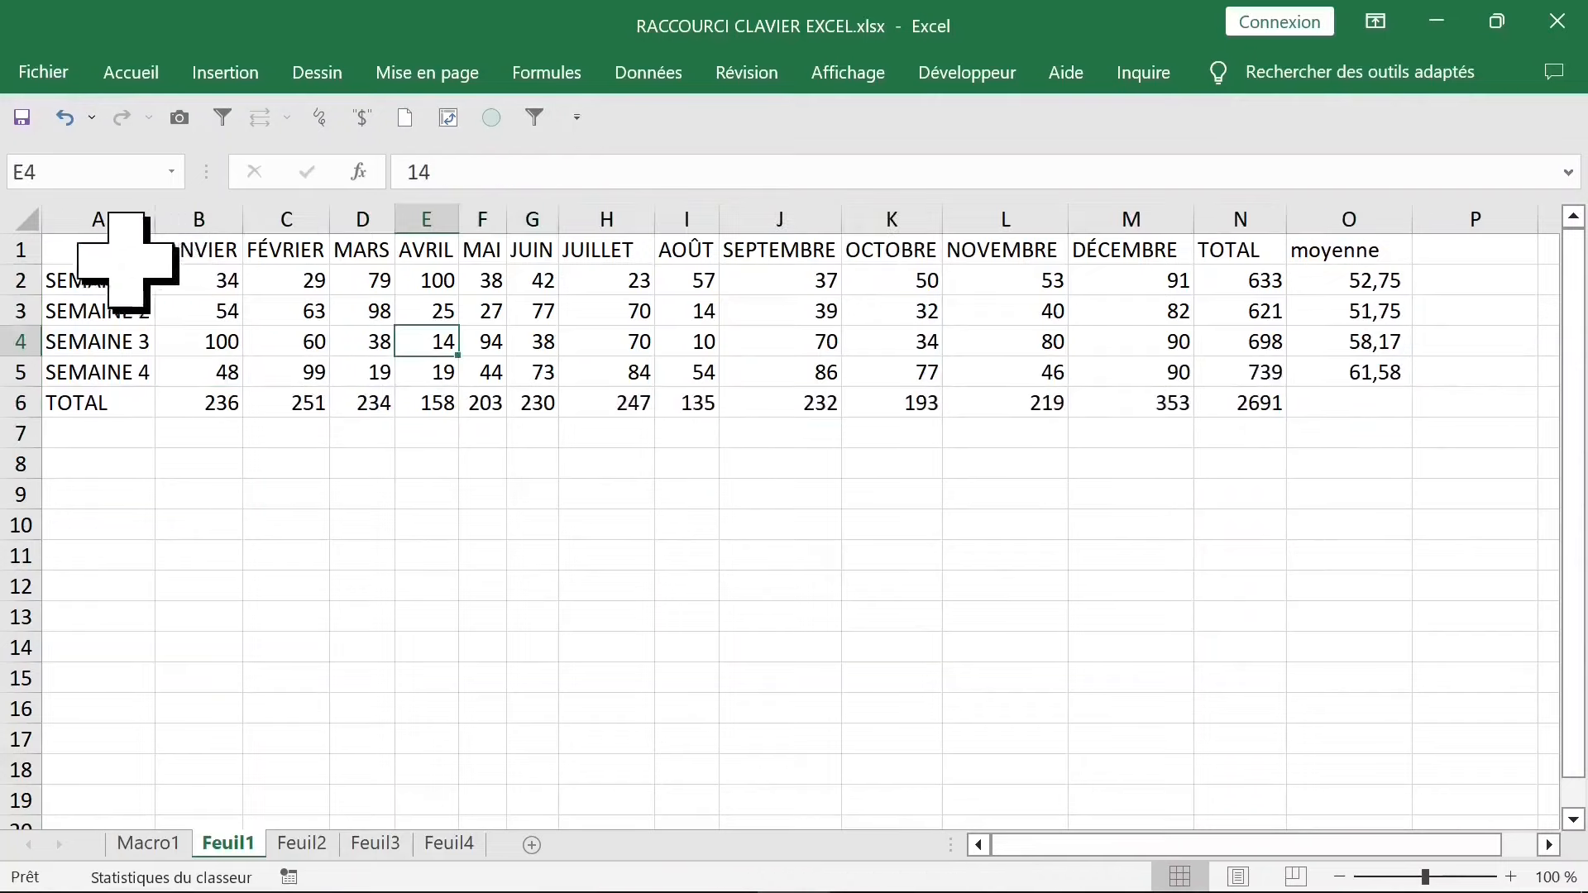
Fill the range A1:B5 with yellow.
drag(103, 256, 220, 368)
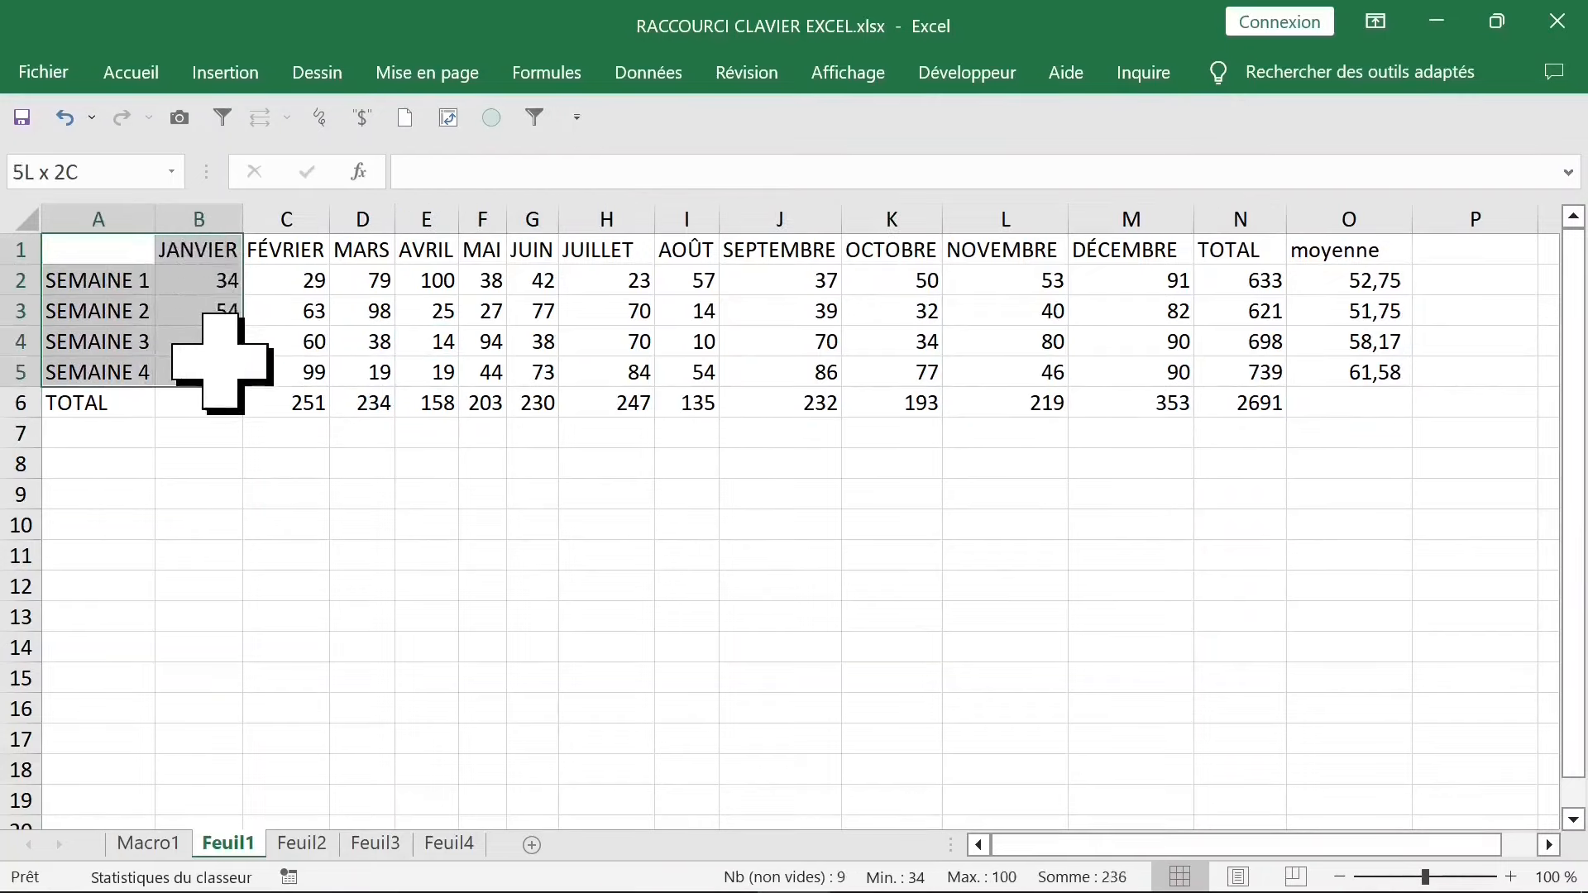
click(131, 72)
click(365, 171)
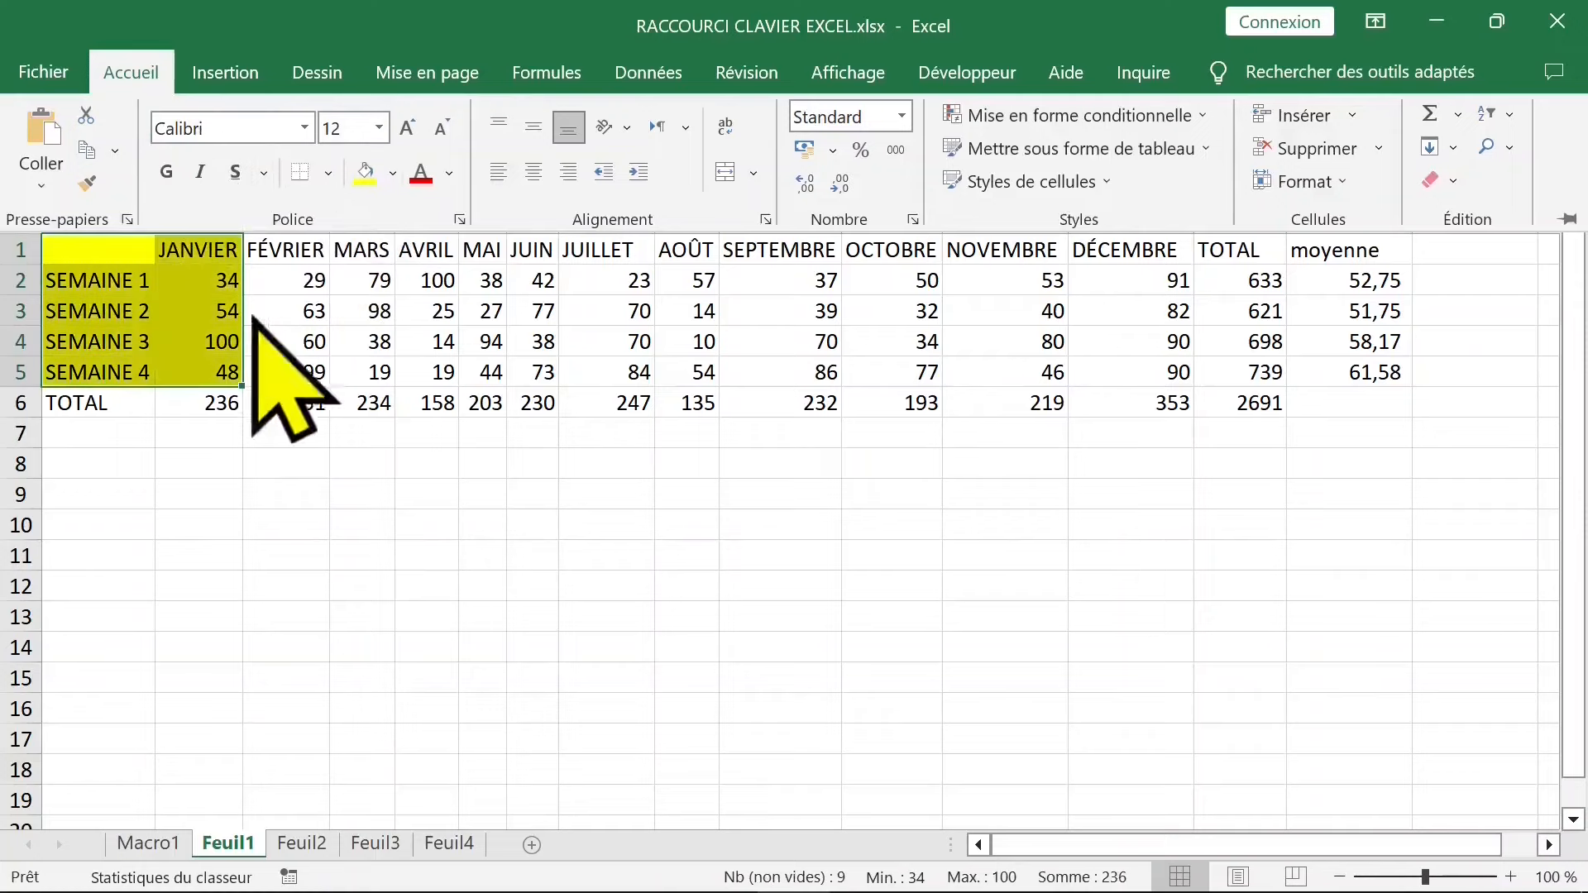
Create a column chart of A1:B5 on its own chart sheet, and delete that chart sheet.
drag(124, 256, 223, 382)
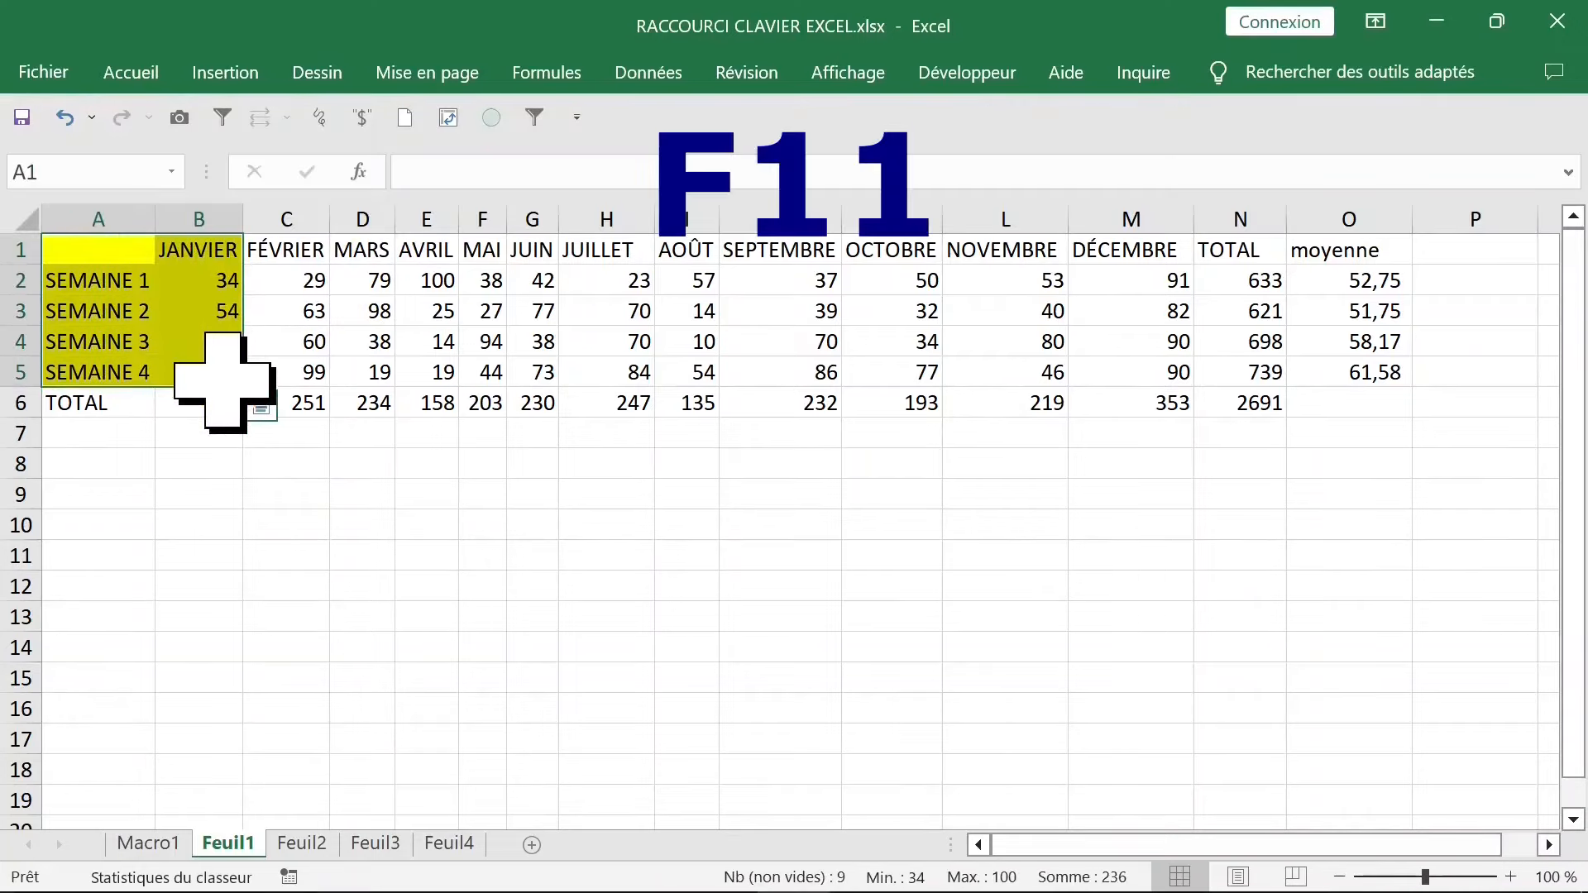
key(F11)
click(1356, 407)
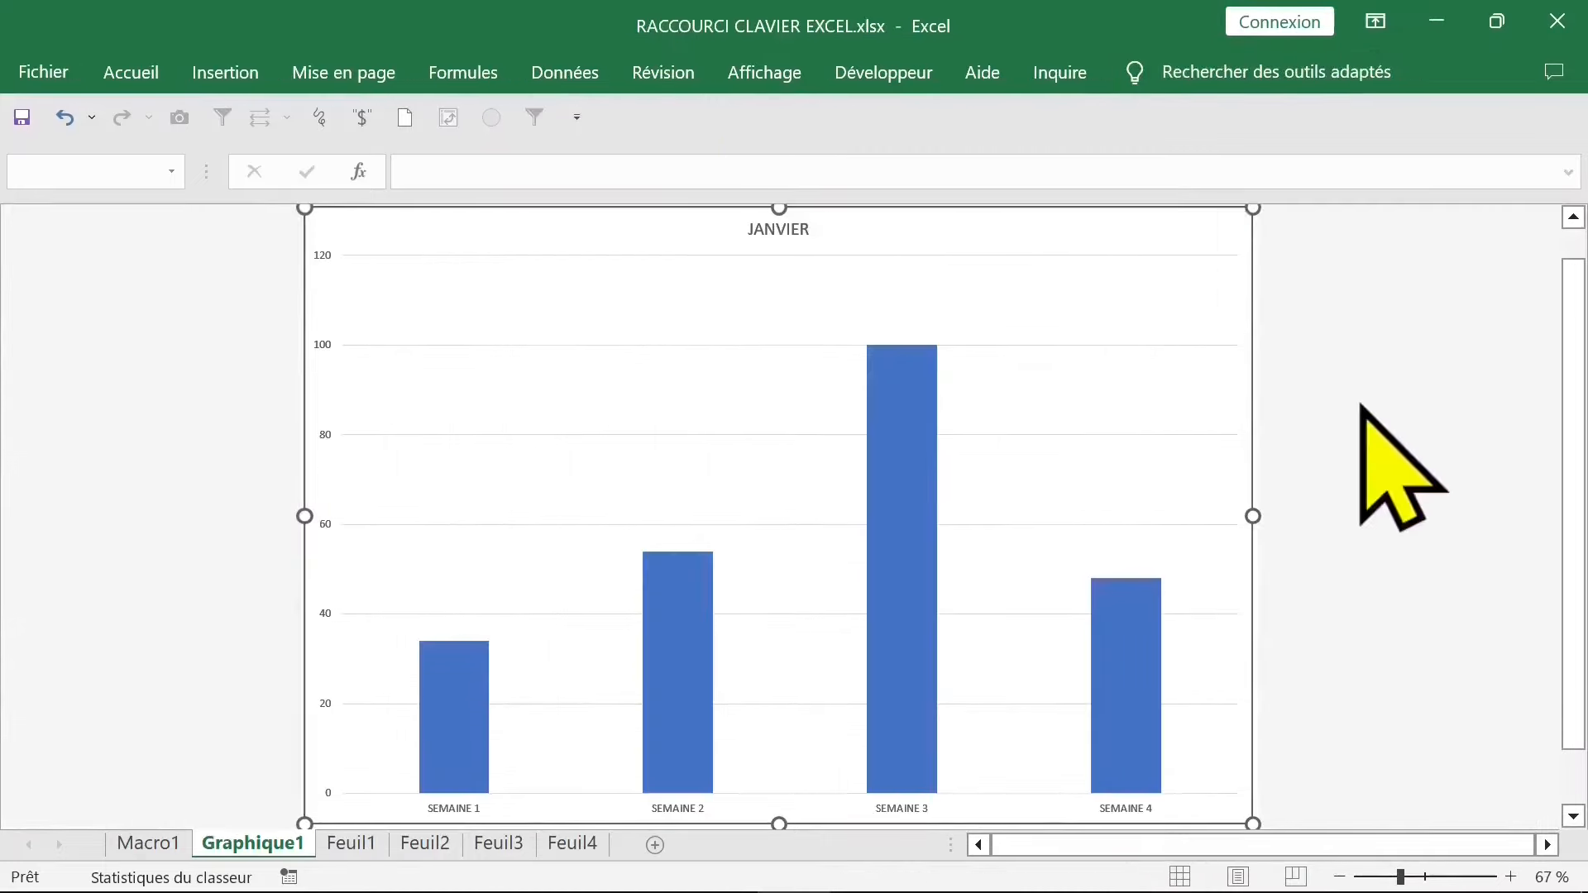
scroll(825, 624, down, 1)
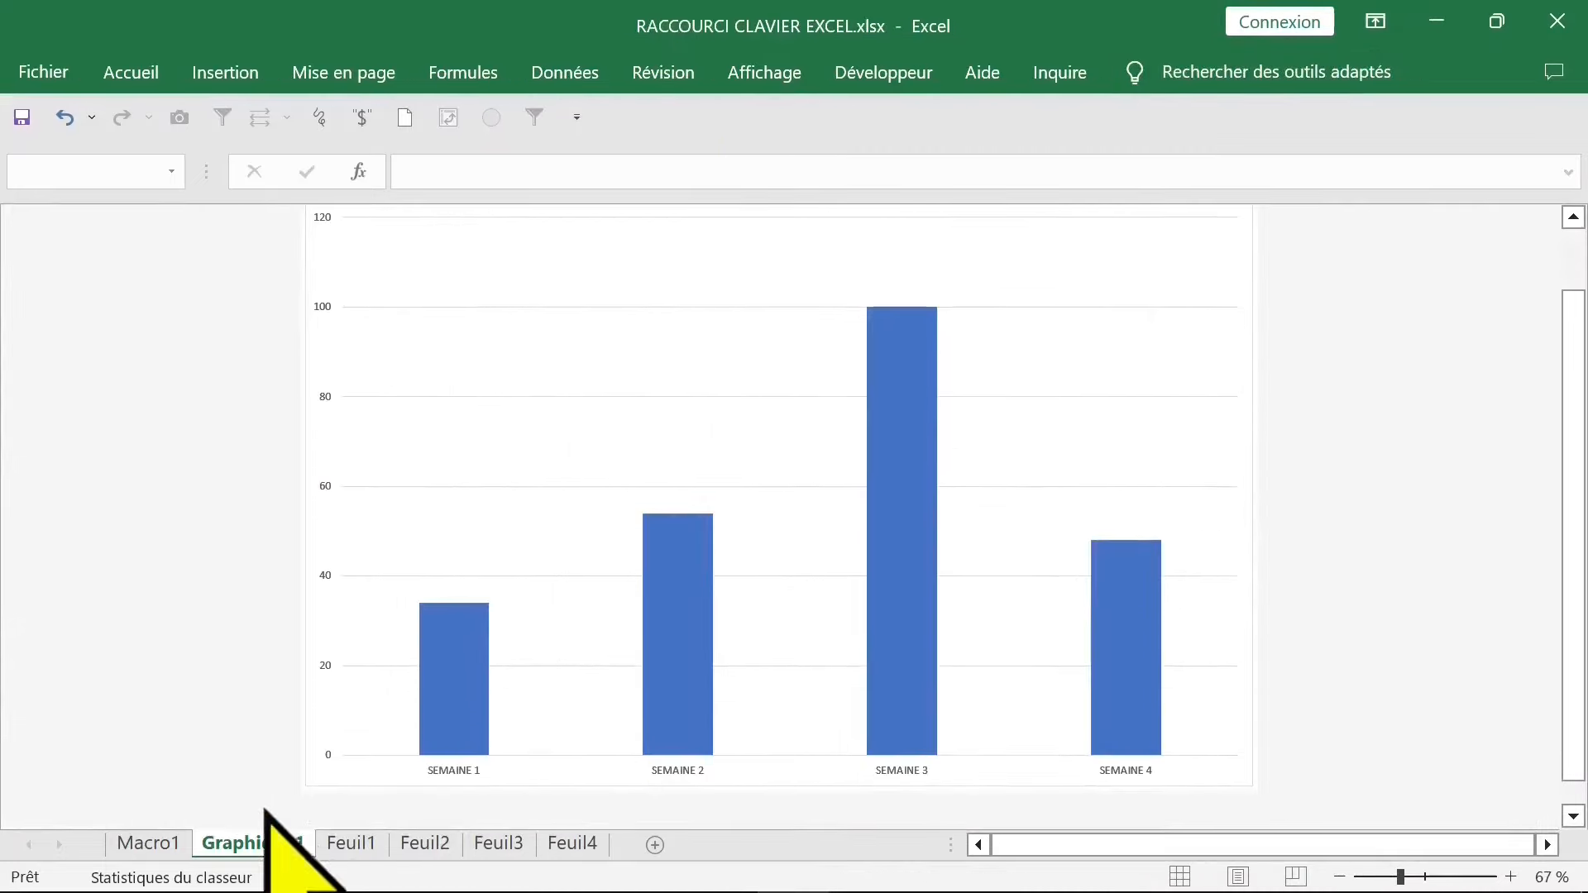
right_click(248, 848)
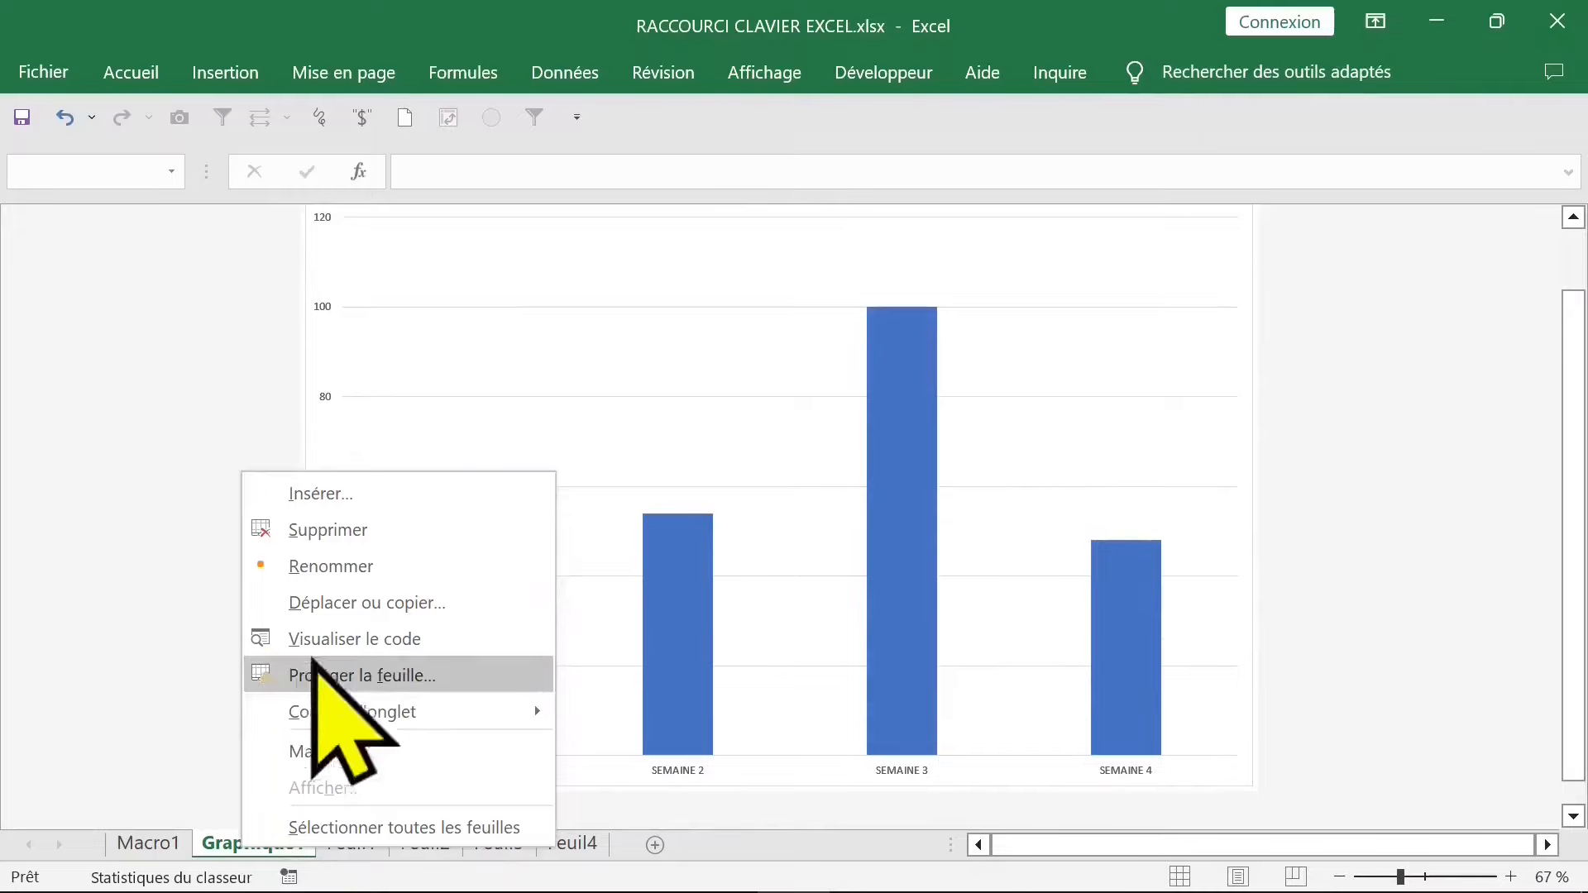
click(379, 532)
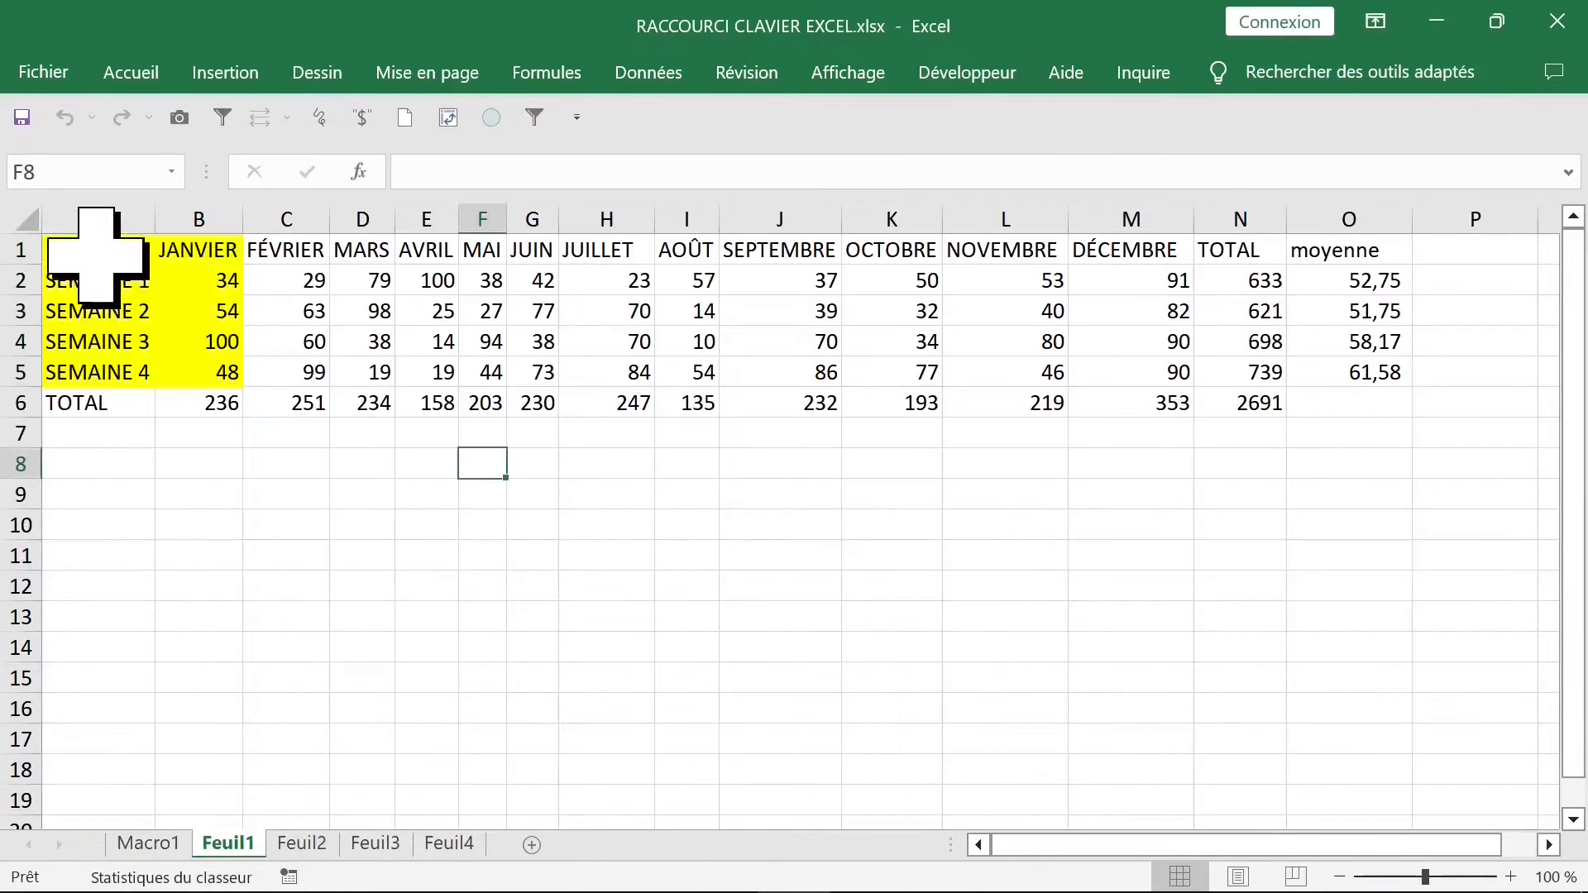
Insert an embedded column chart of A1:B5 on the Feuil1 sheet.
drag(103, 254, 217, 373)
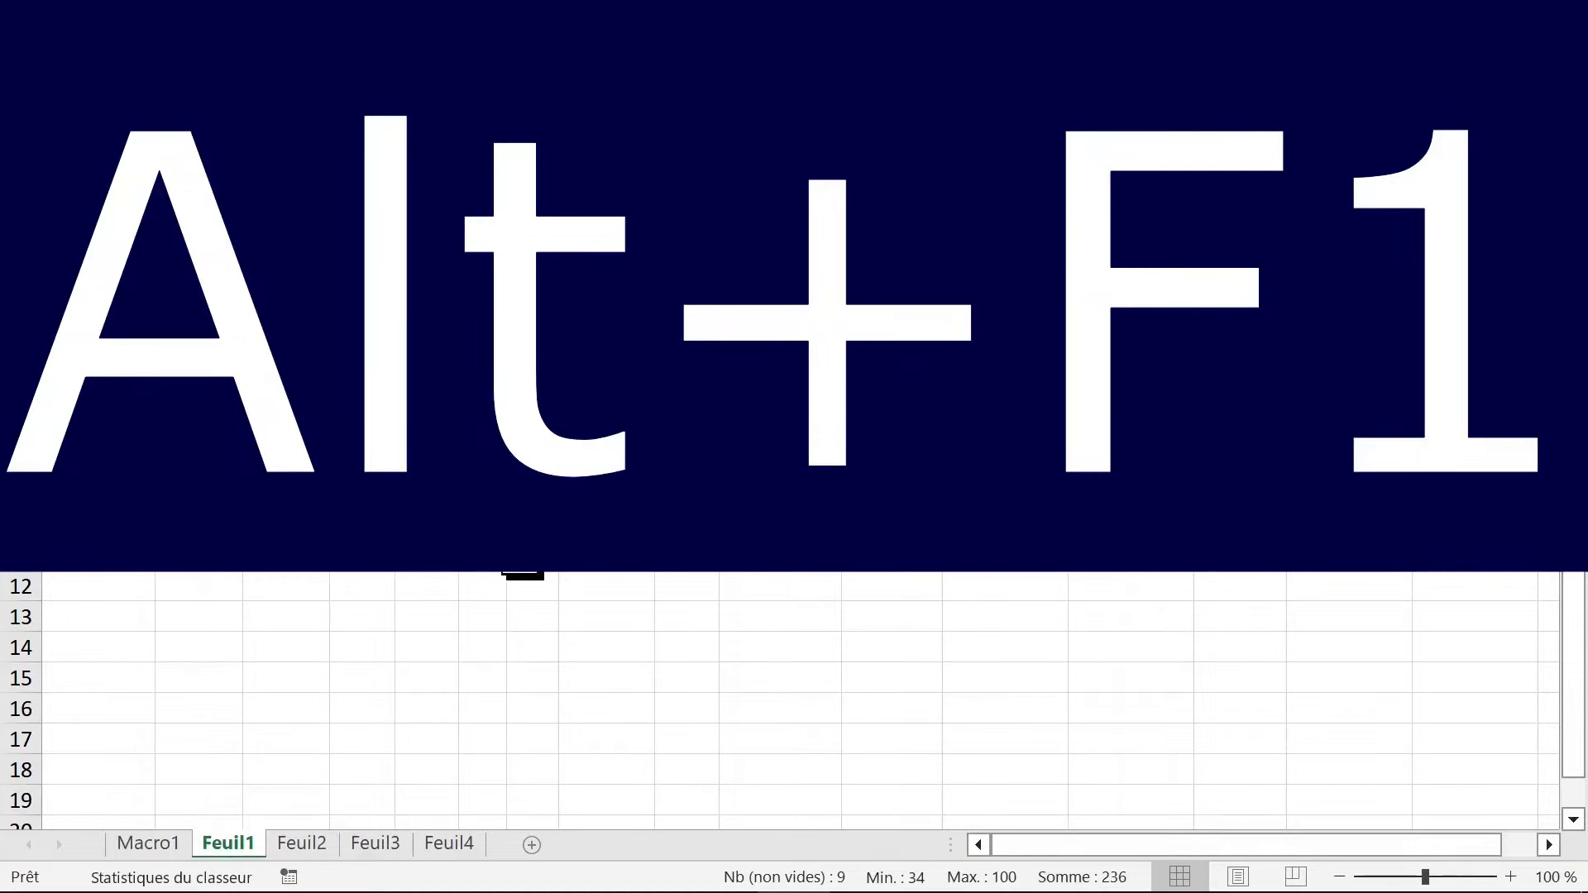
key(alt+F1)
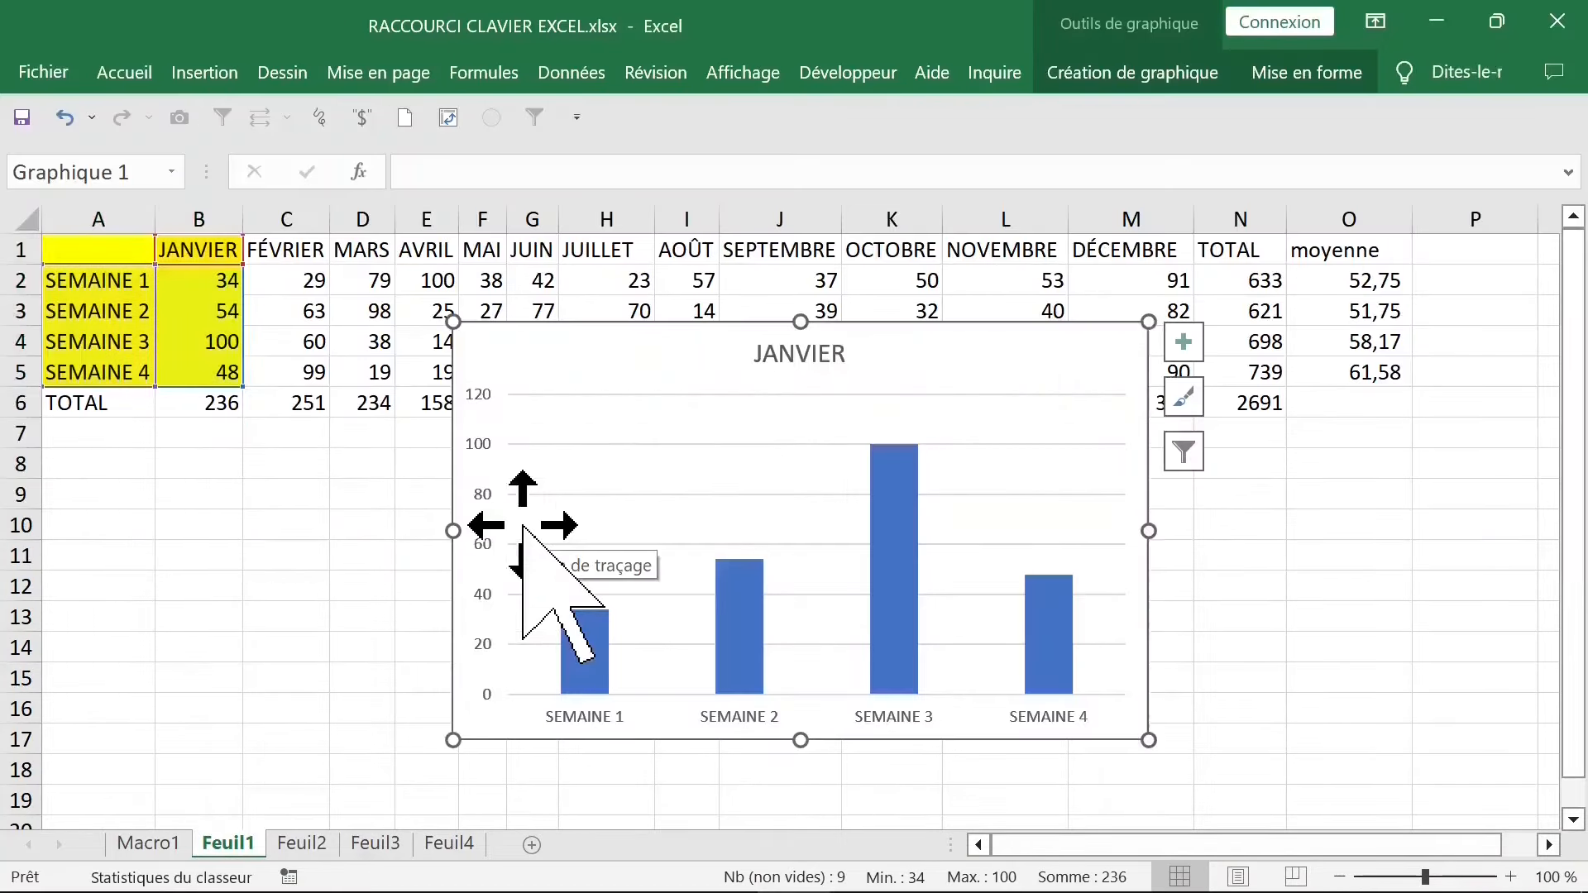
key(Escape)
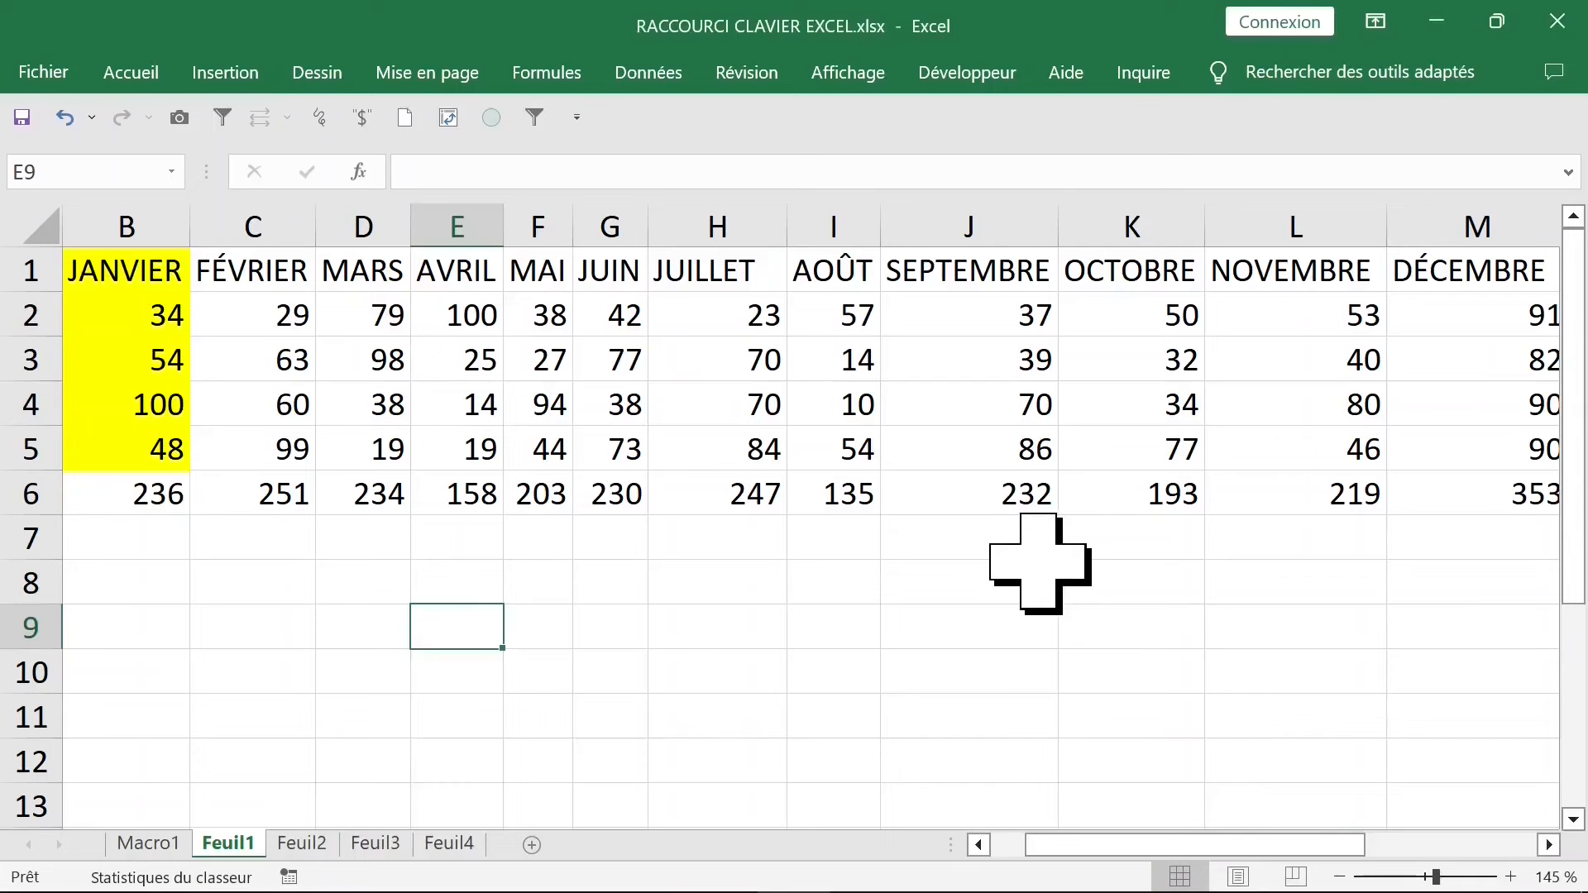
Zoom the worksheet out and in to view the table at different magnifications.
scroll(1038, 564, down, 7)
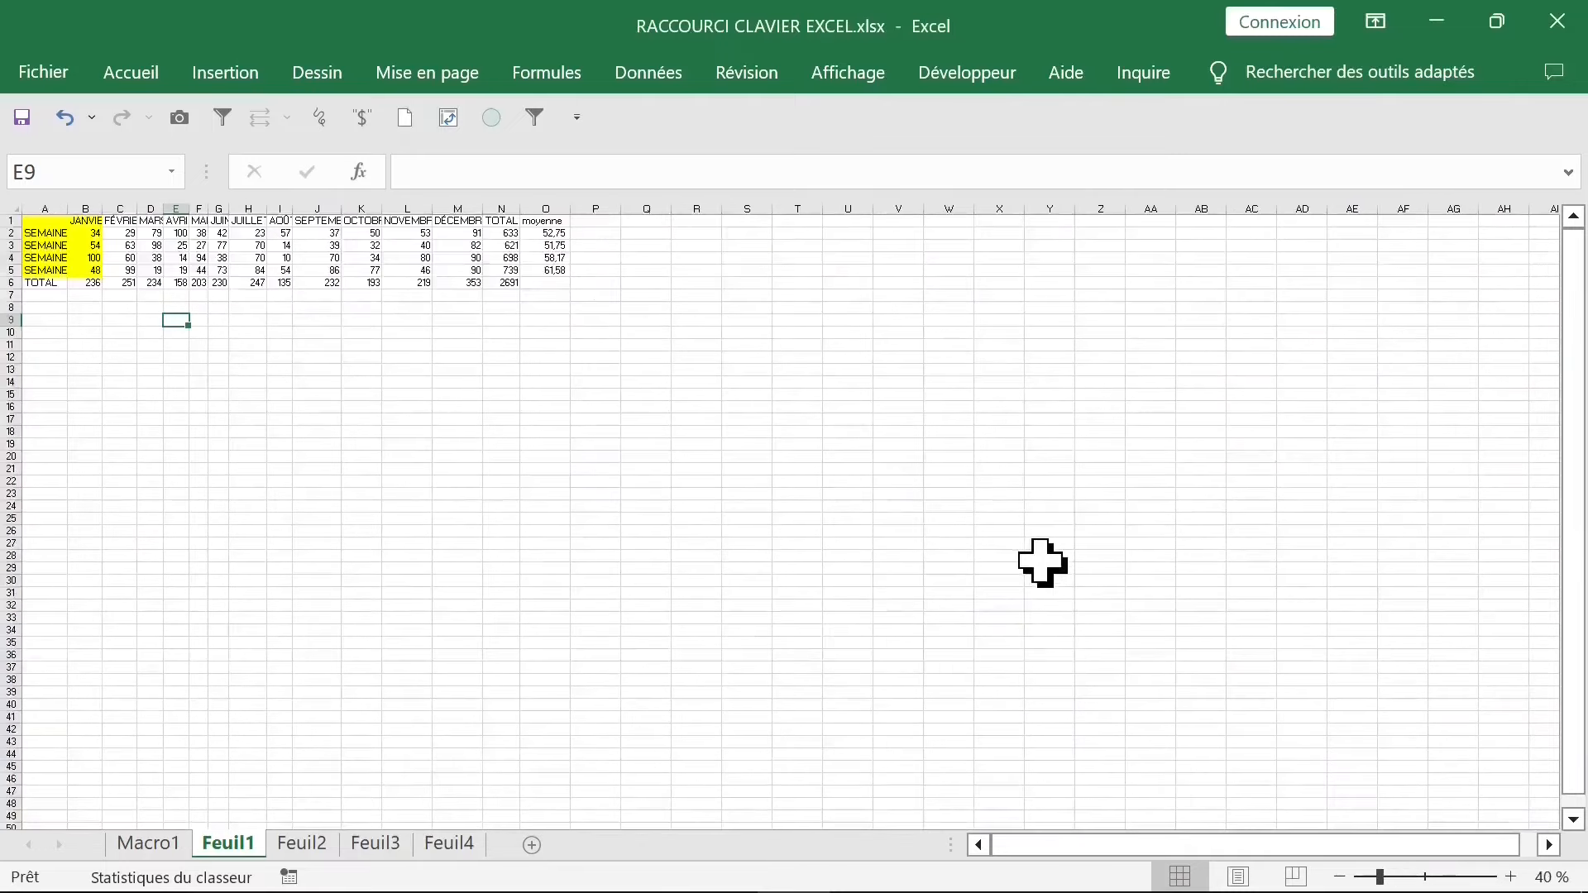
scroll(1043, 565, down, 2)
scroll(1042, 564, up, 8)
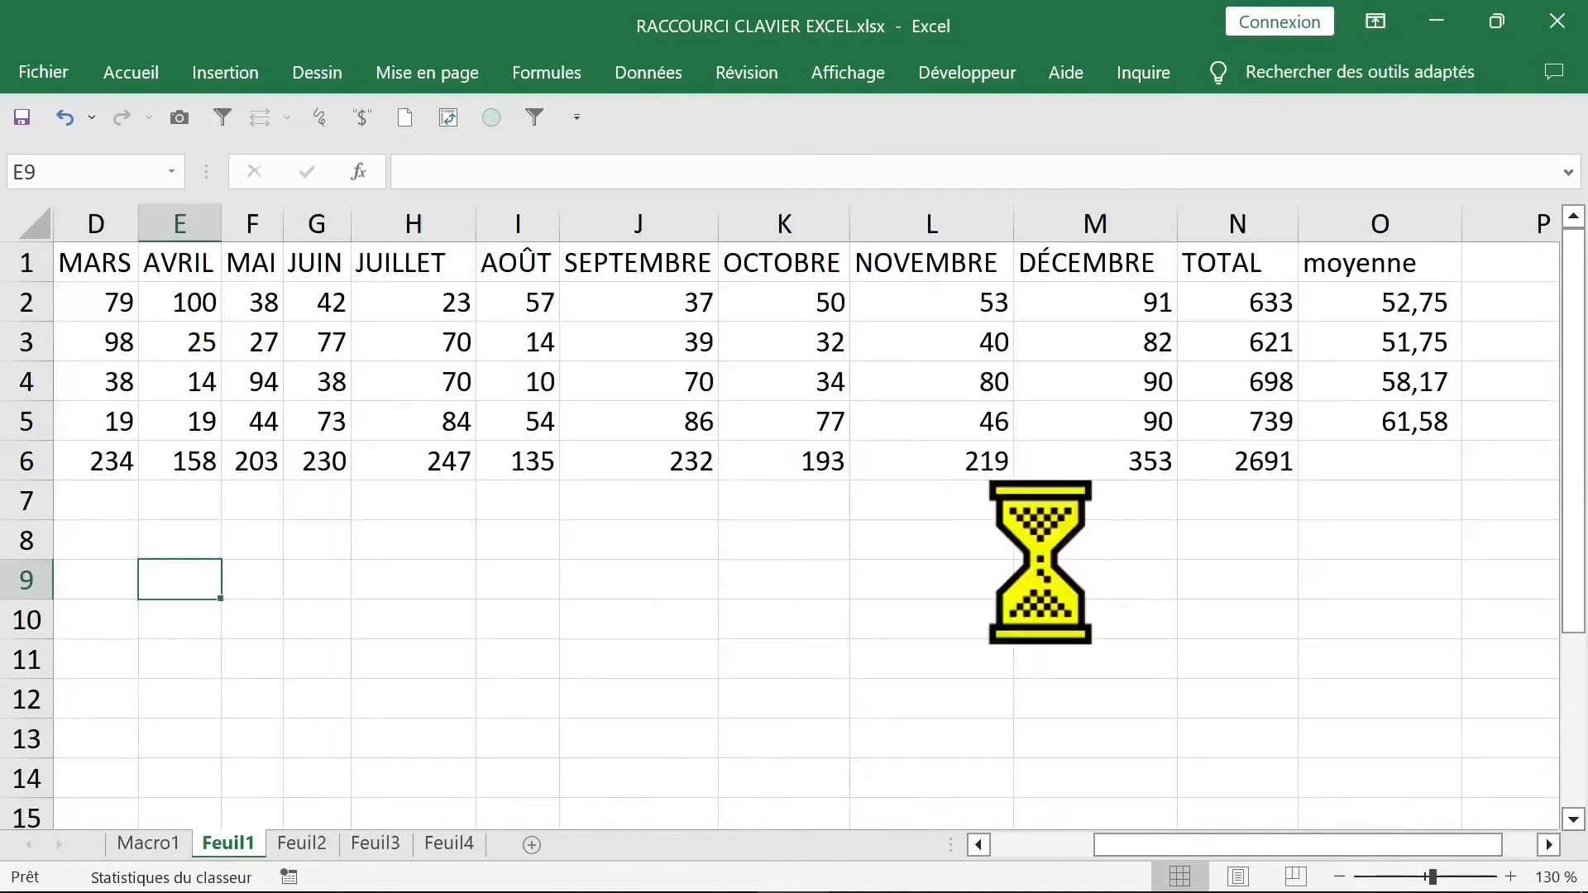
scroll(1040, 563, up, 5)
scroll(1039, 563, down, 3)
scroll(1040, 562, up, 3)
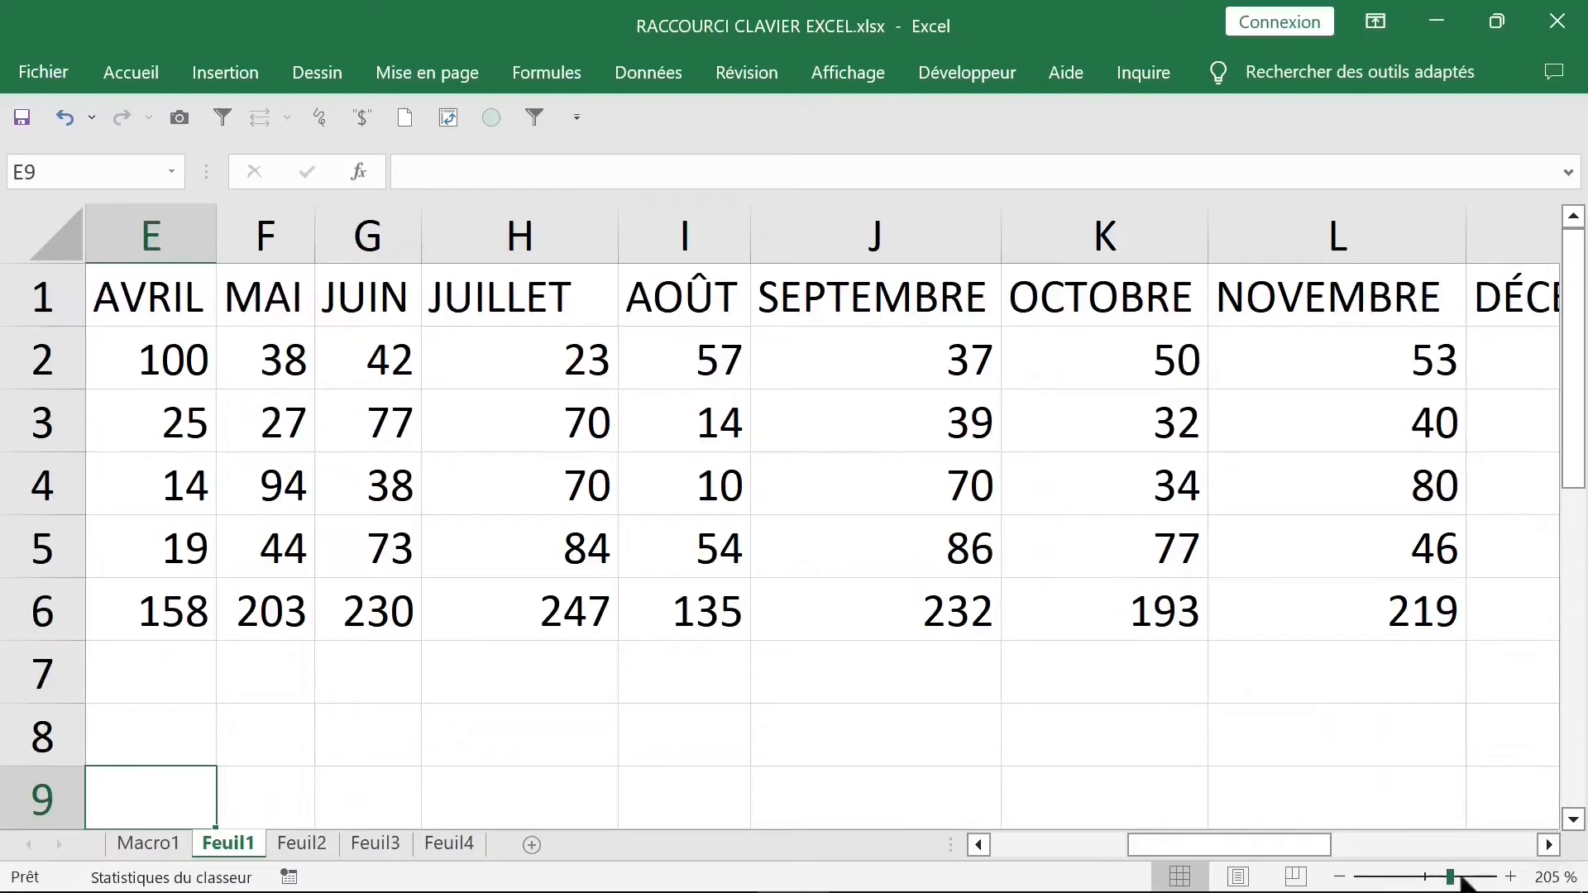
scroll(1205, 643, up, 3)
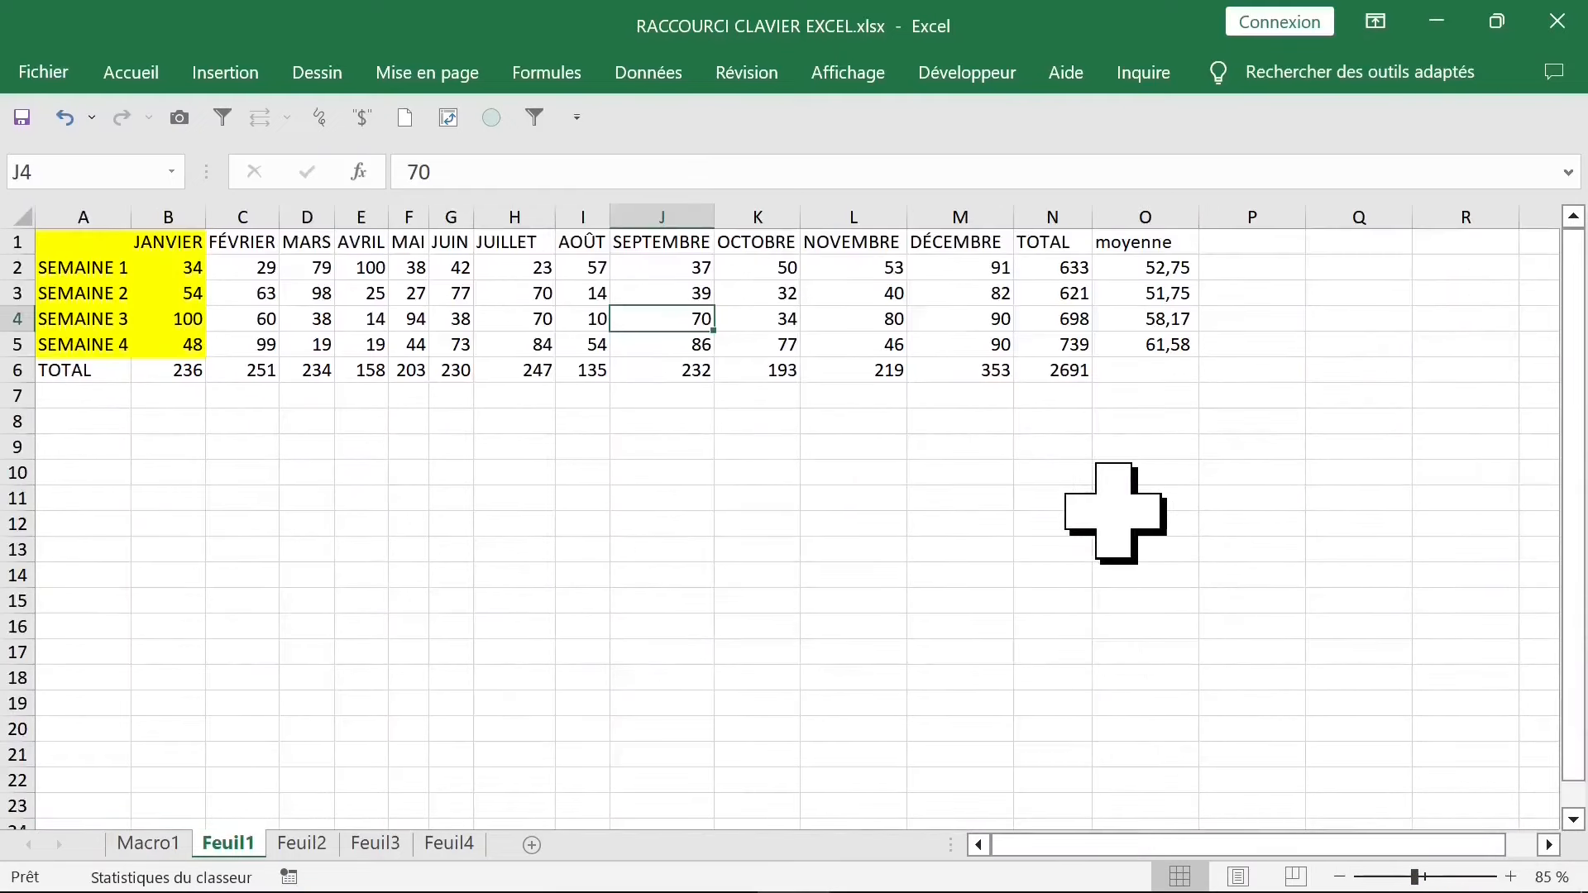
click(589, 346)
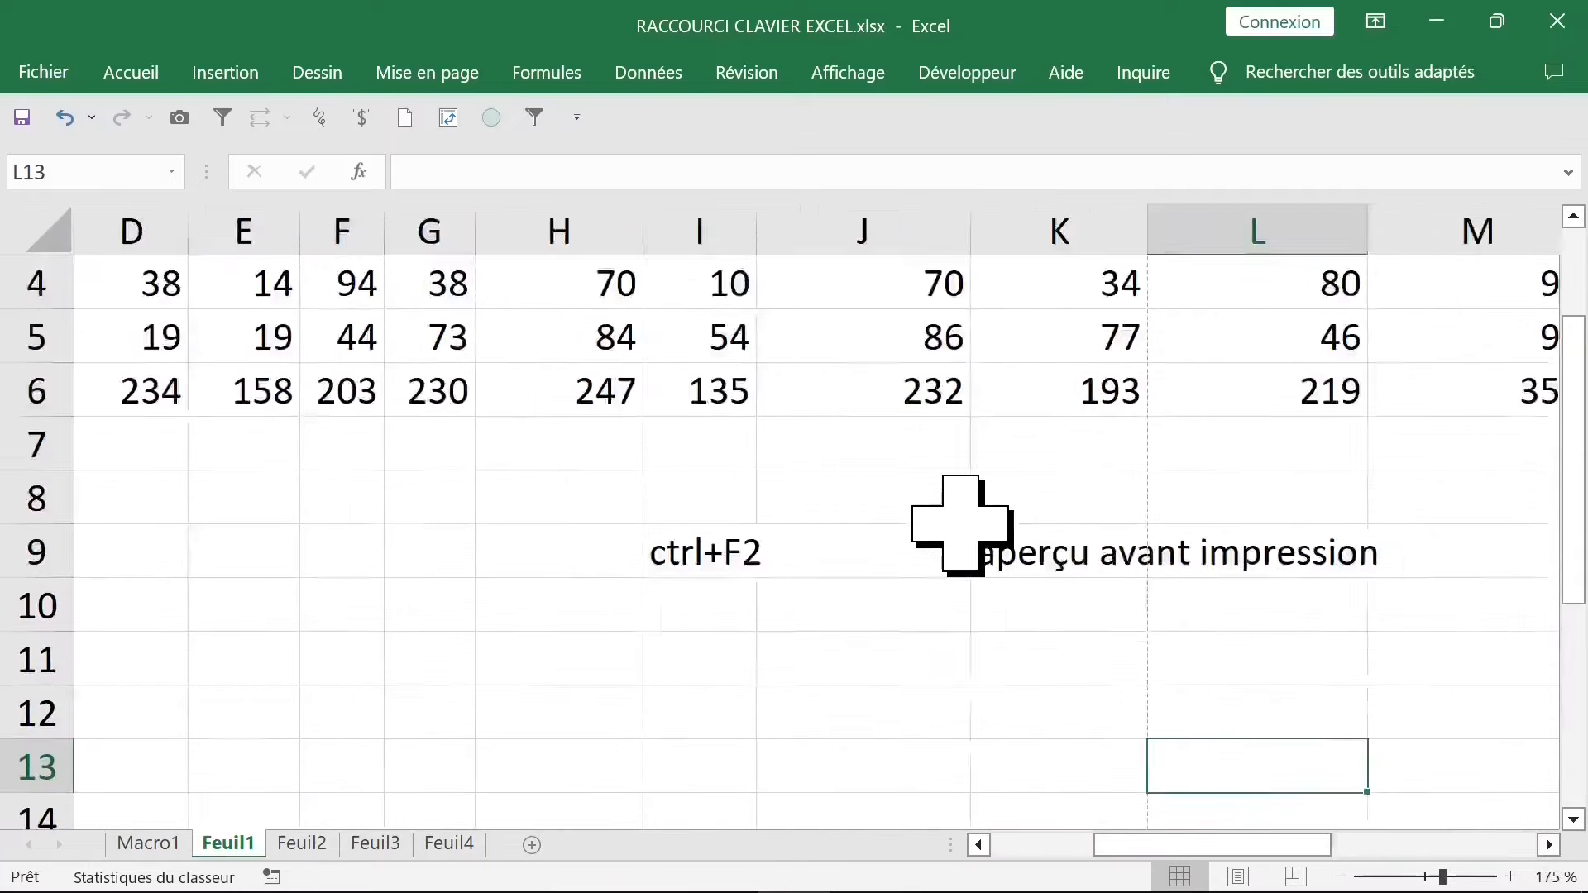
Show the print preview of the Feuil1 sheet and look through its pages.
scroll(959, 525, up, 1)
scroll(960, 525, up, 1)
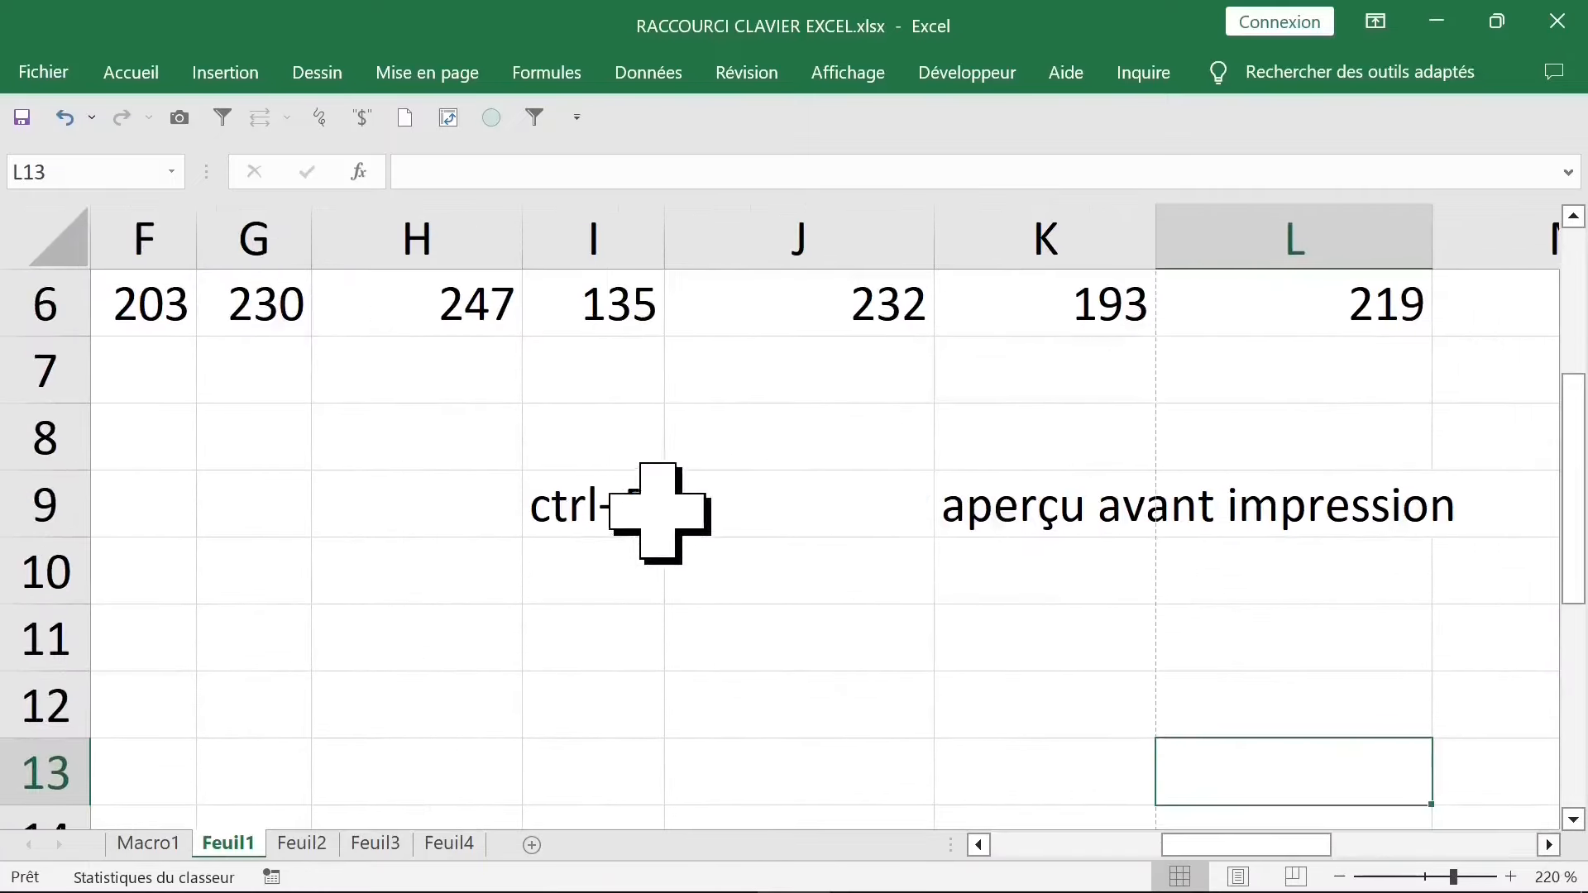
click(641, 521)
drag(250, 269, 1360, 269)
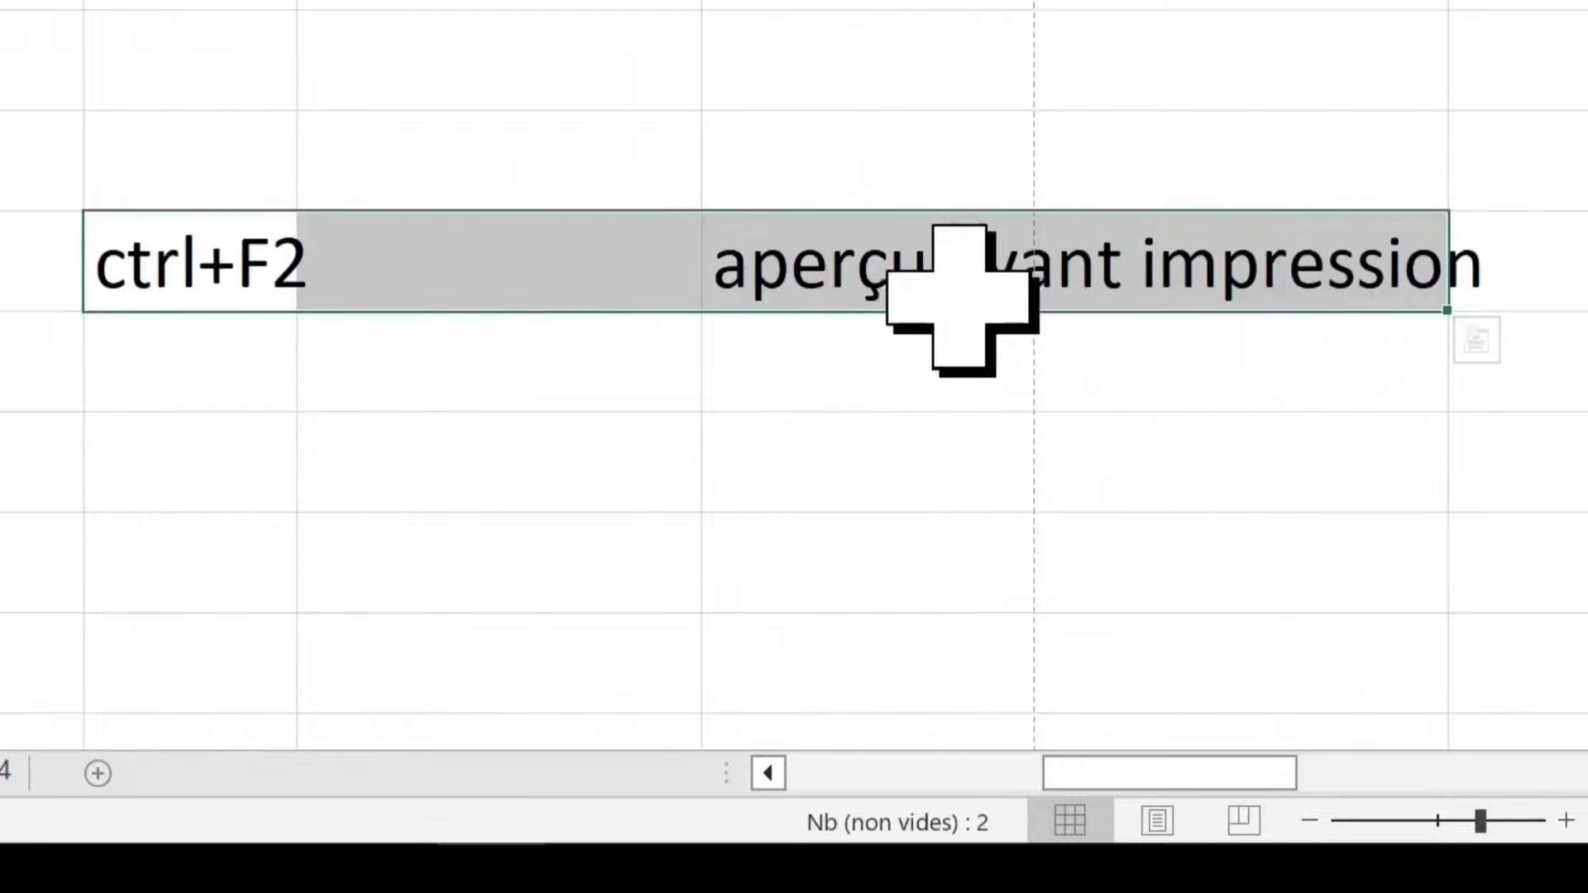
scroll(811, 281, down, 1)
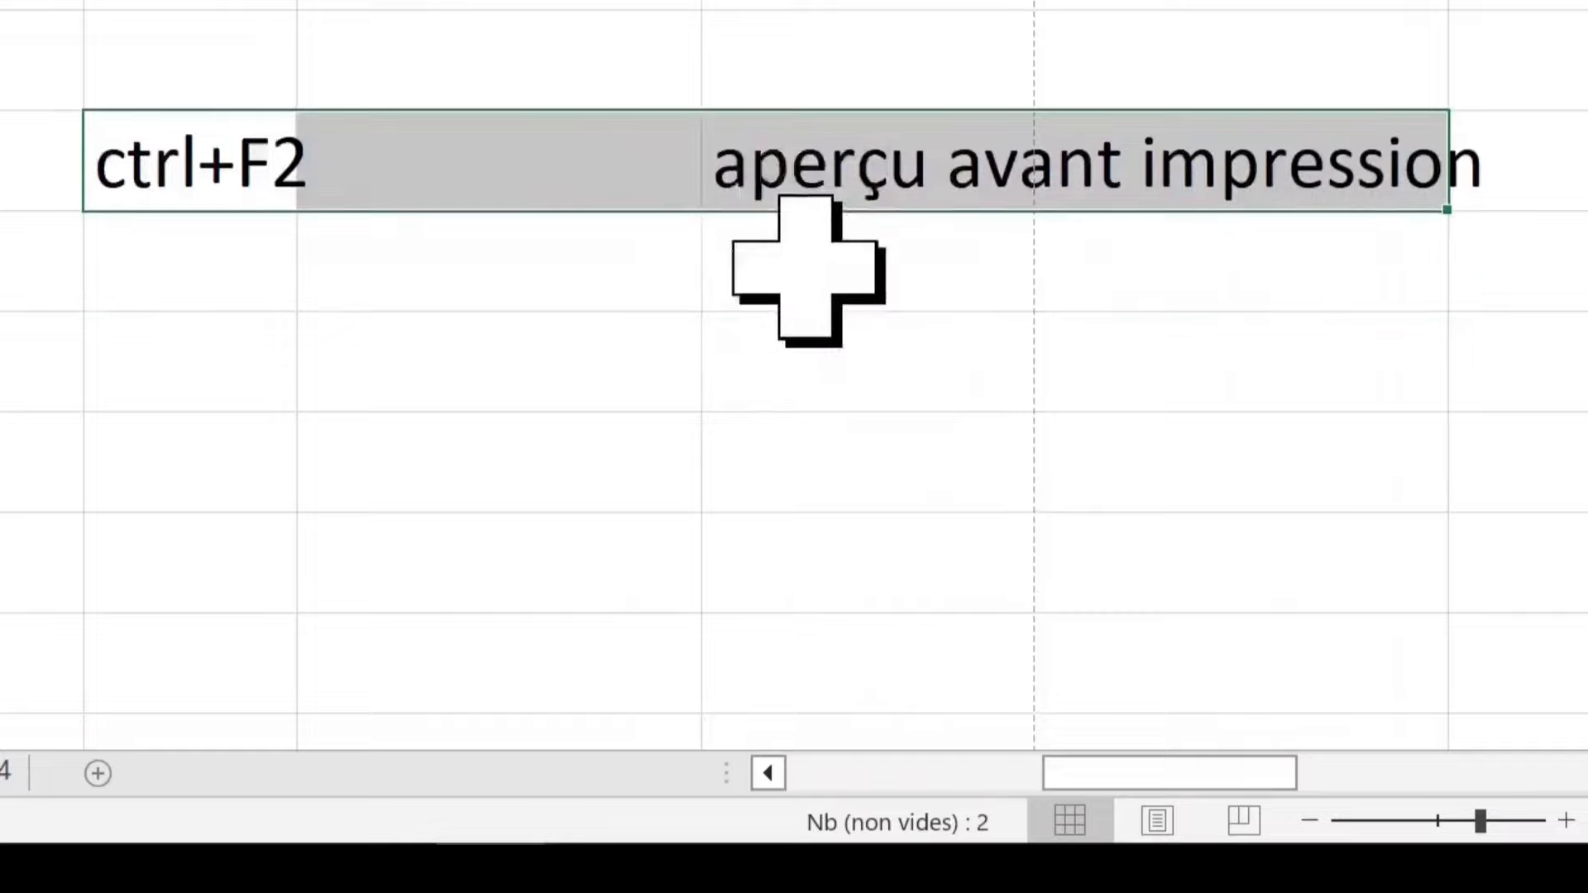
key(ctrl+F2)
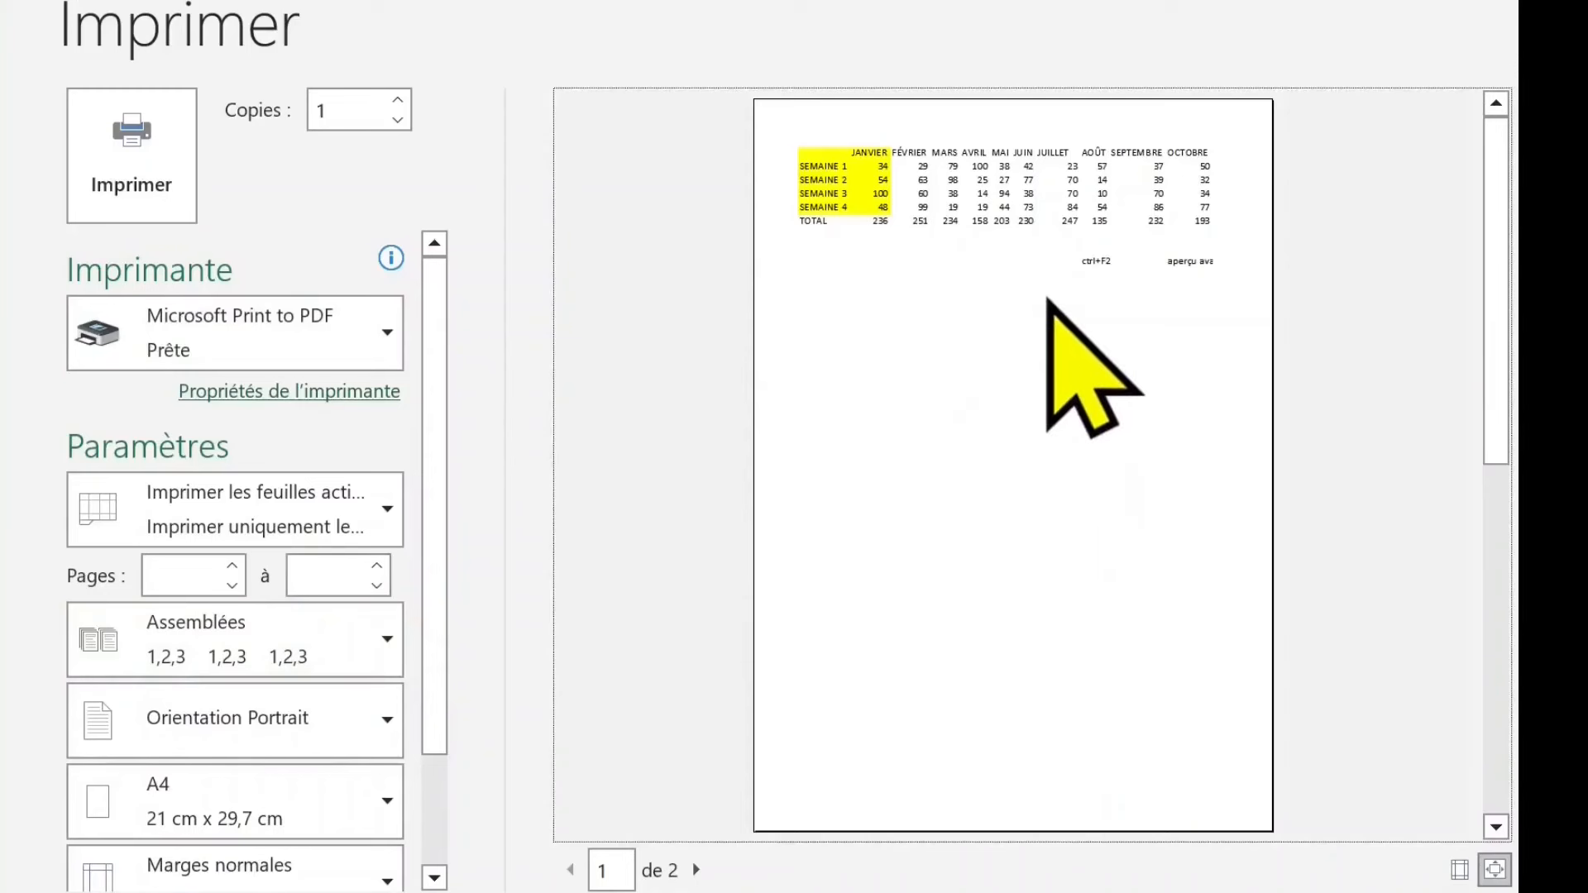
click(696, 871)
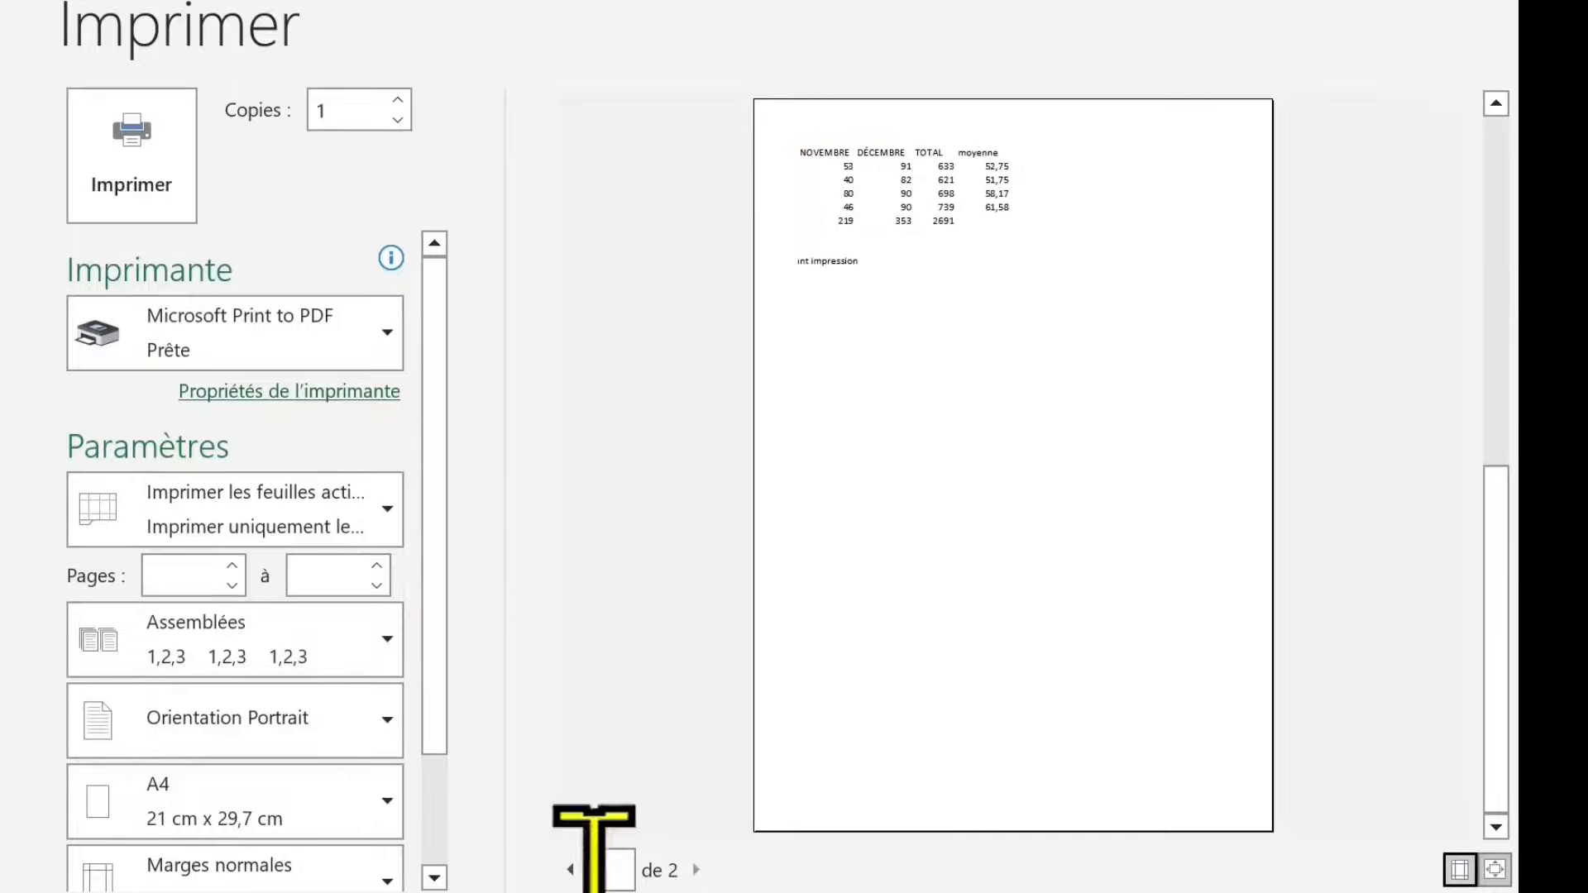
click(570, 869)
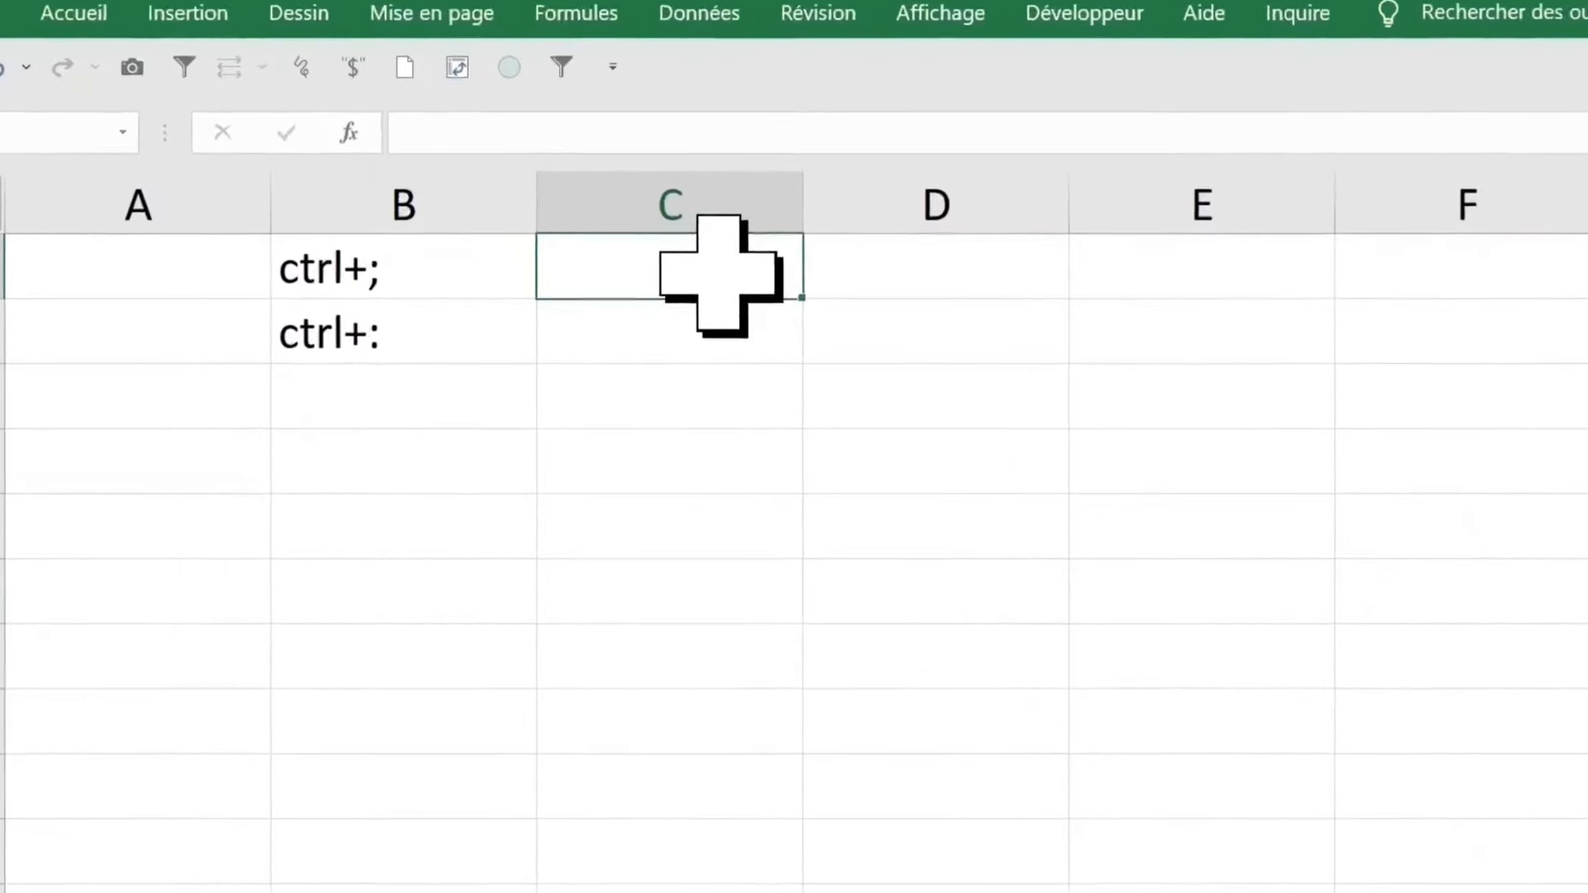
Insert the current date, 30/08/2023, in cell C1 beside the "ctrl+;" label.
key(ctrl+semicolon)
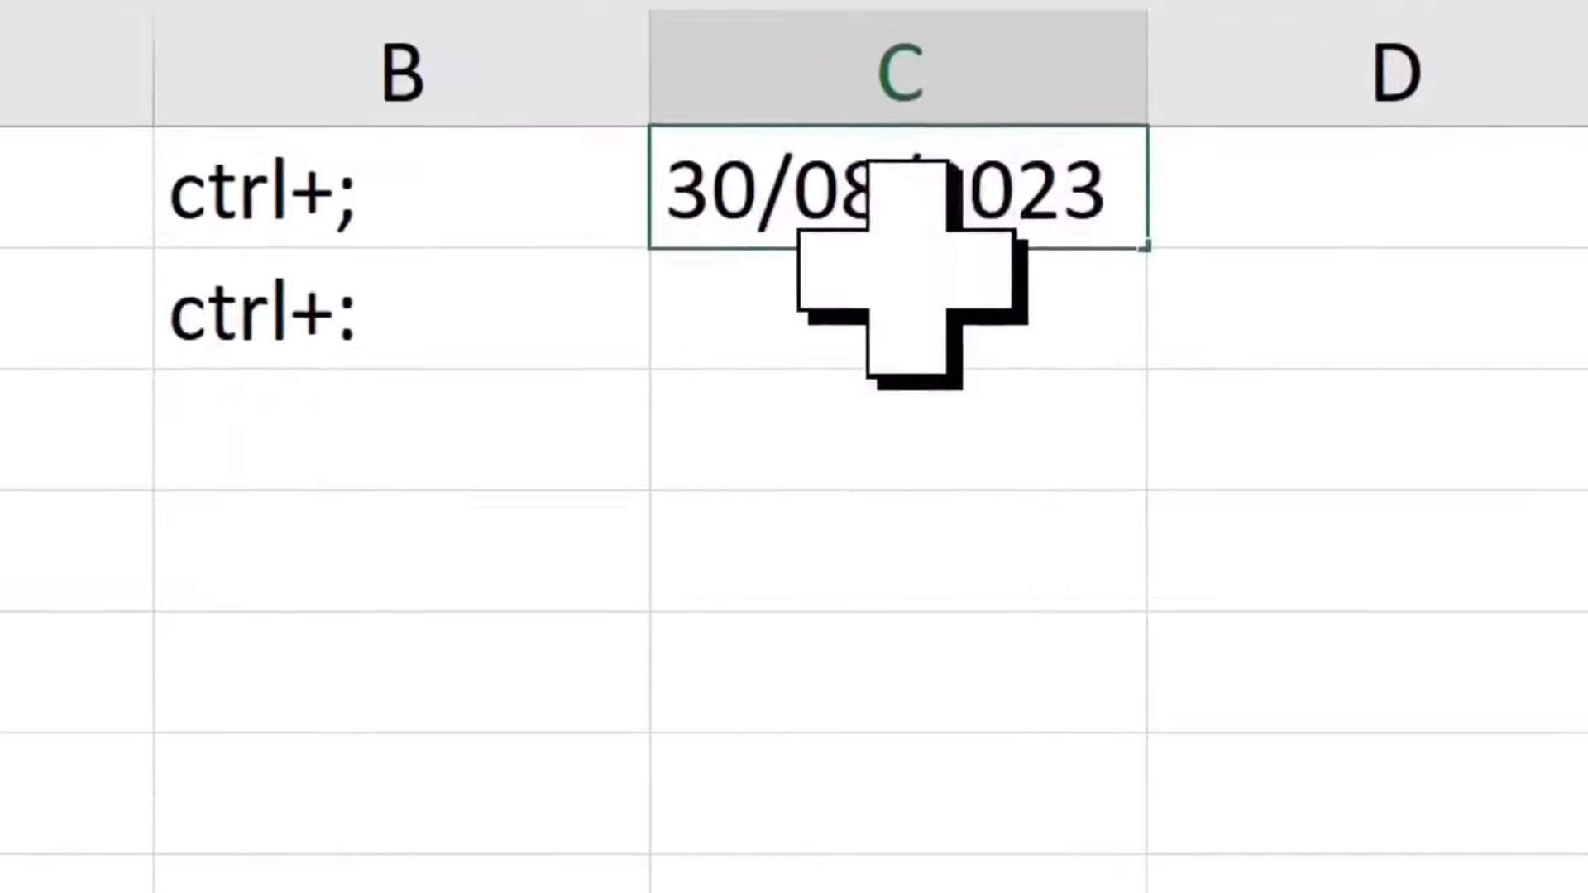
key(Return)
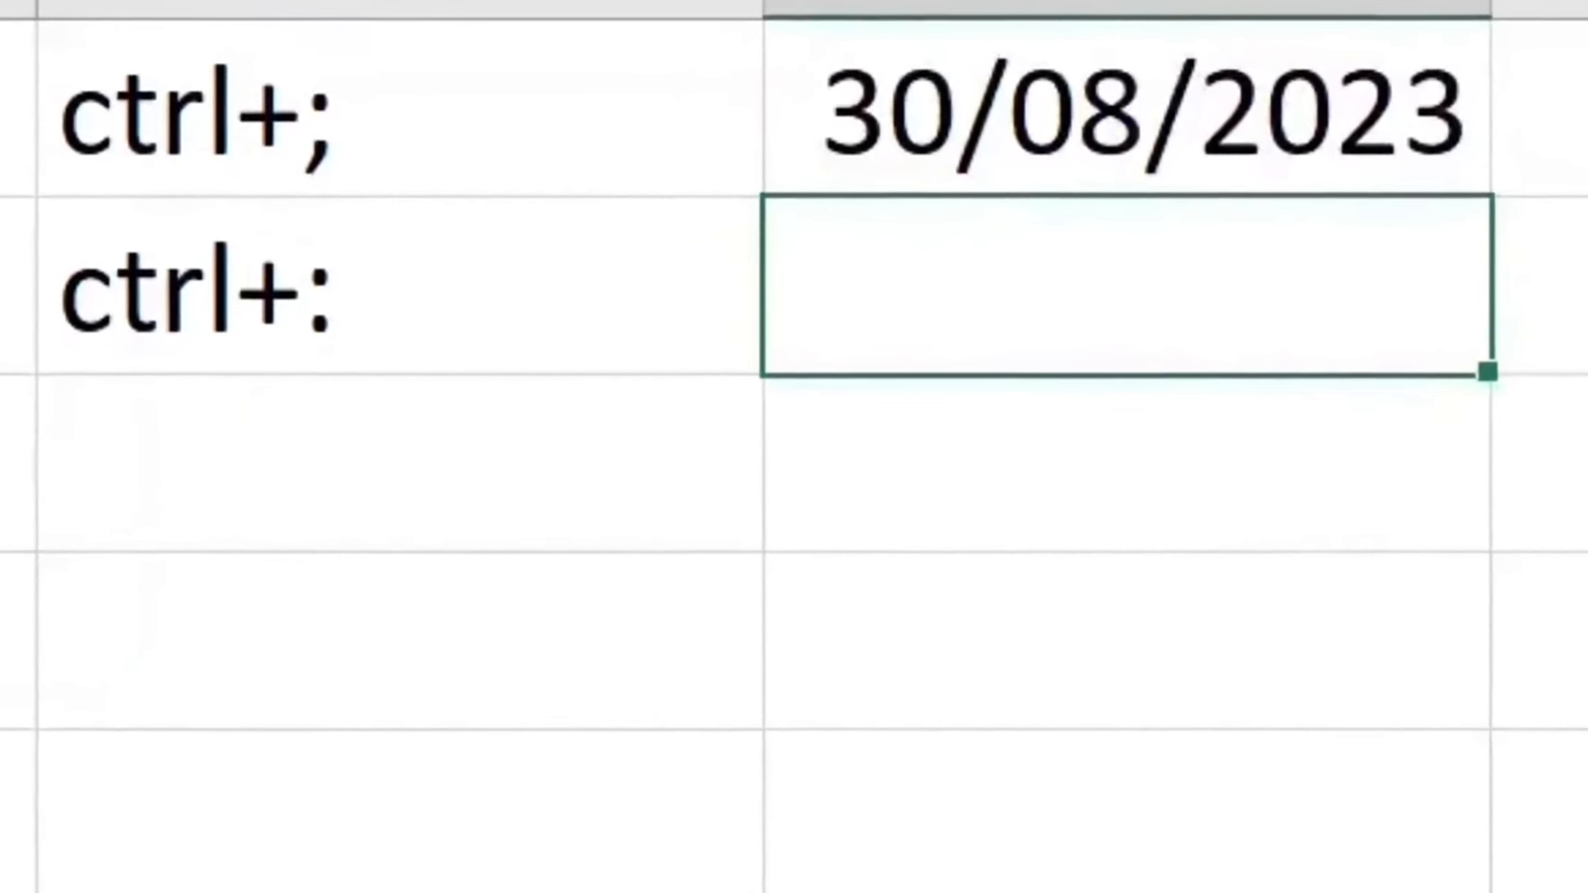
Insert the current time, 13:07, in cell C2 beside the "ctrl+:" label.
key(ctrl+shift+semicolon)
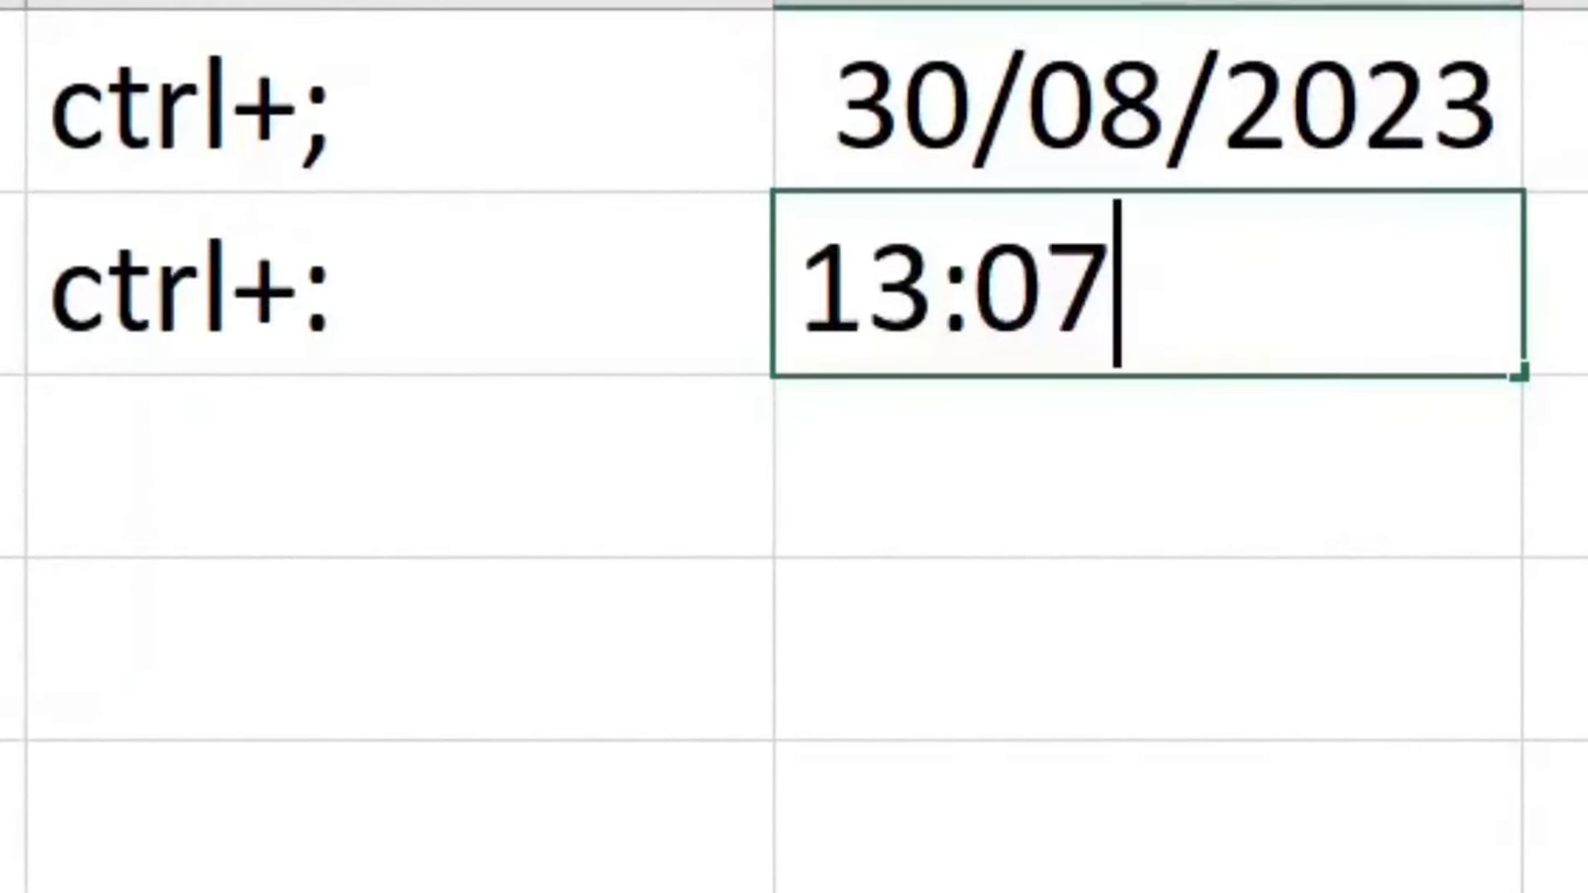
click(1587, 530)
click(1100, 132)
click(1228, 302)
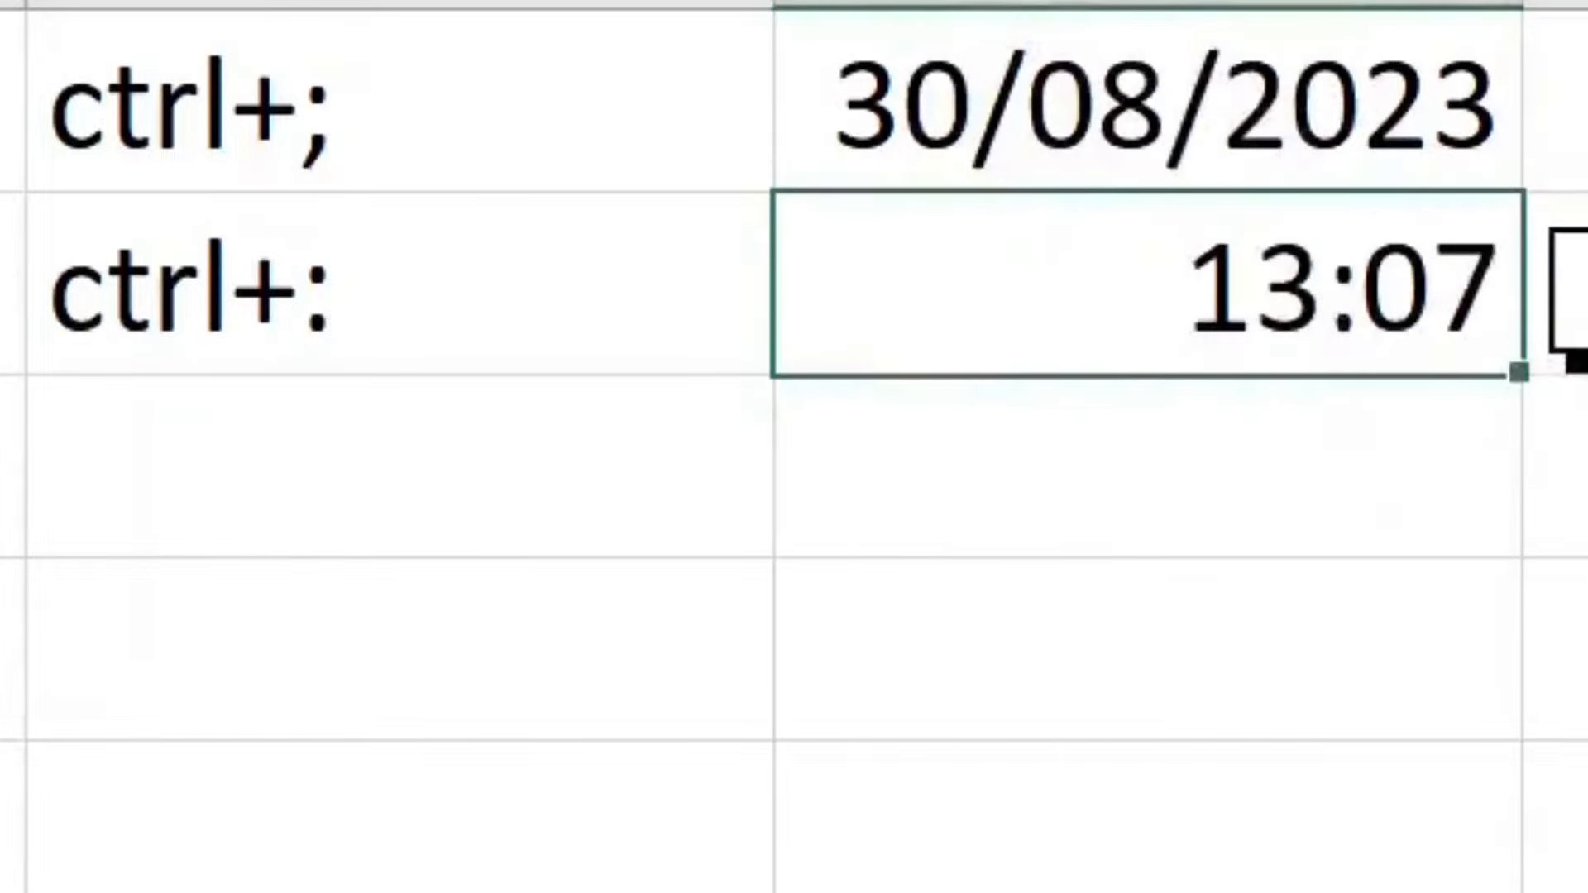
Select the whole weekly/monthly table A1:O6 on the Feuil1 sheet, starting from cell E3.
click(562, 281)
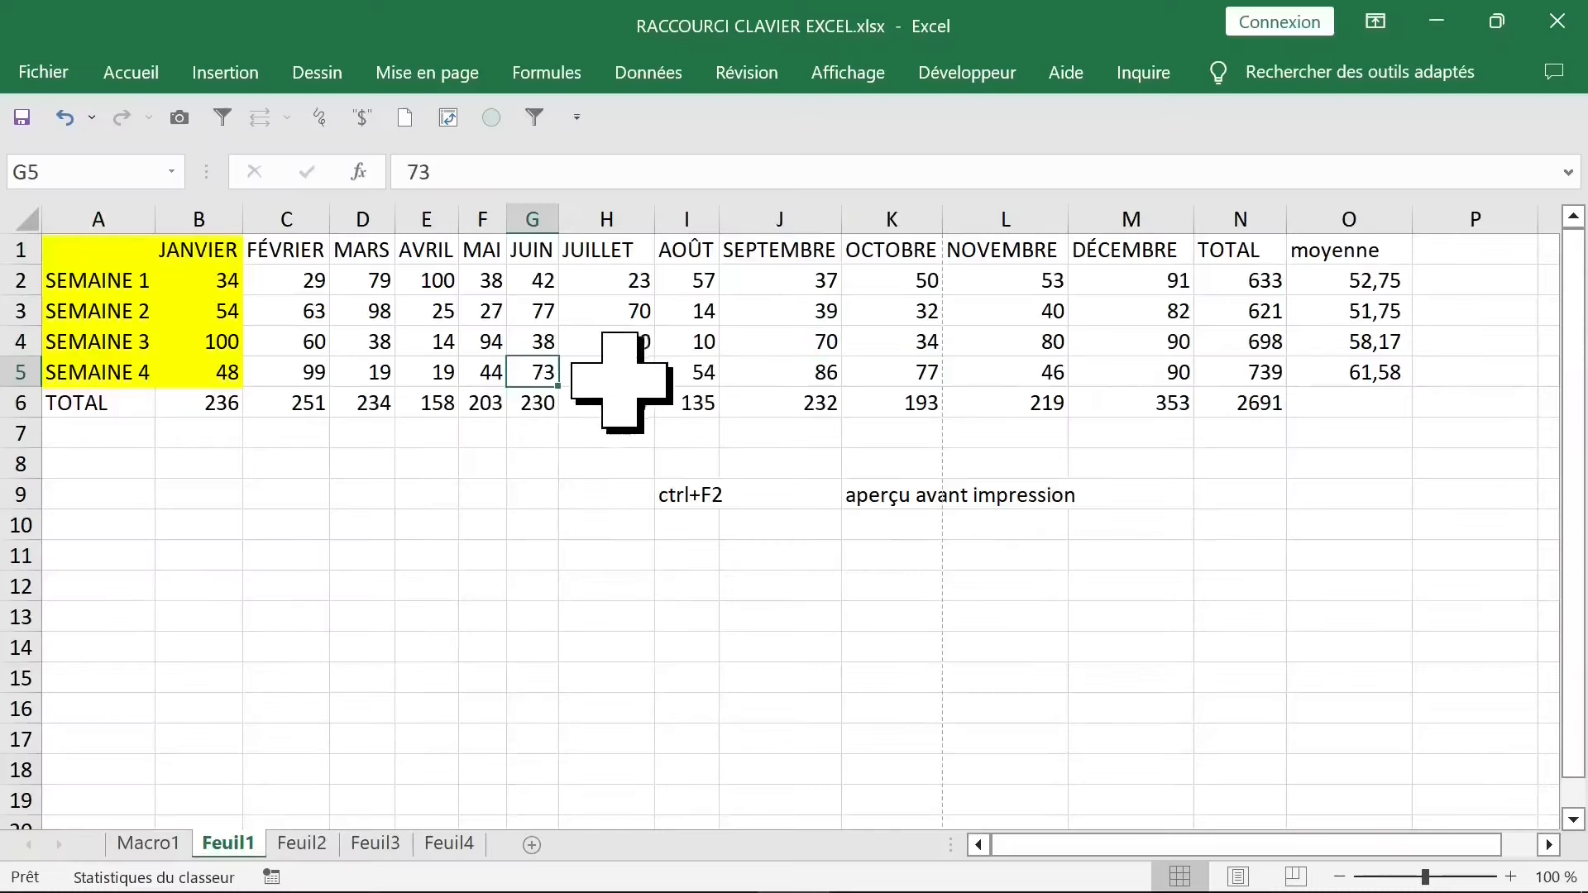
click(463, 314)
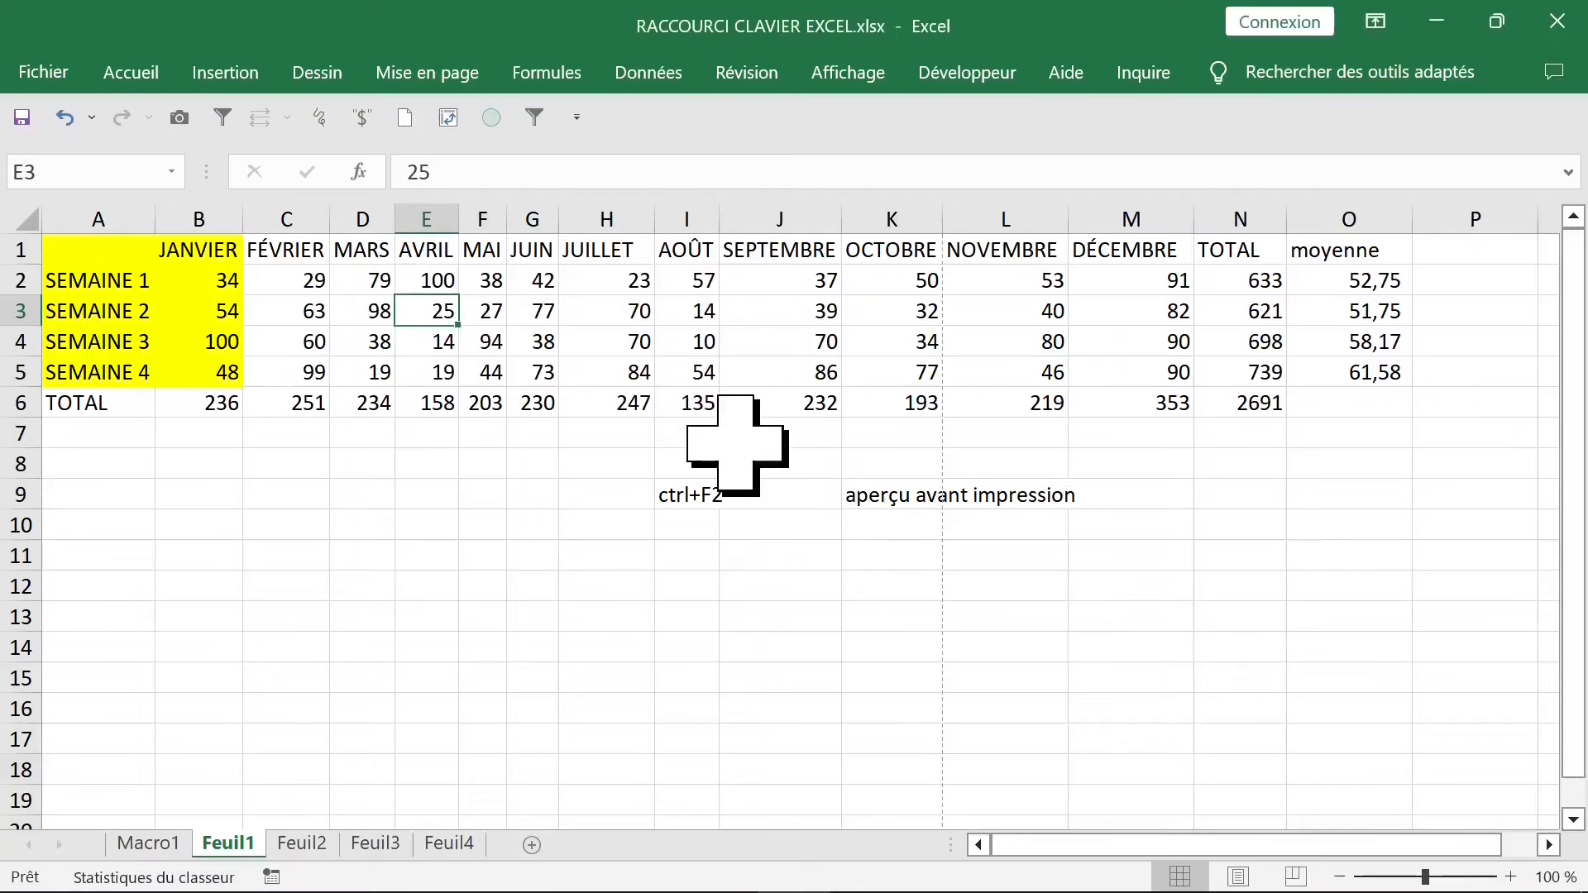
key(ctrl+KP_Multiply)
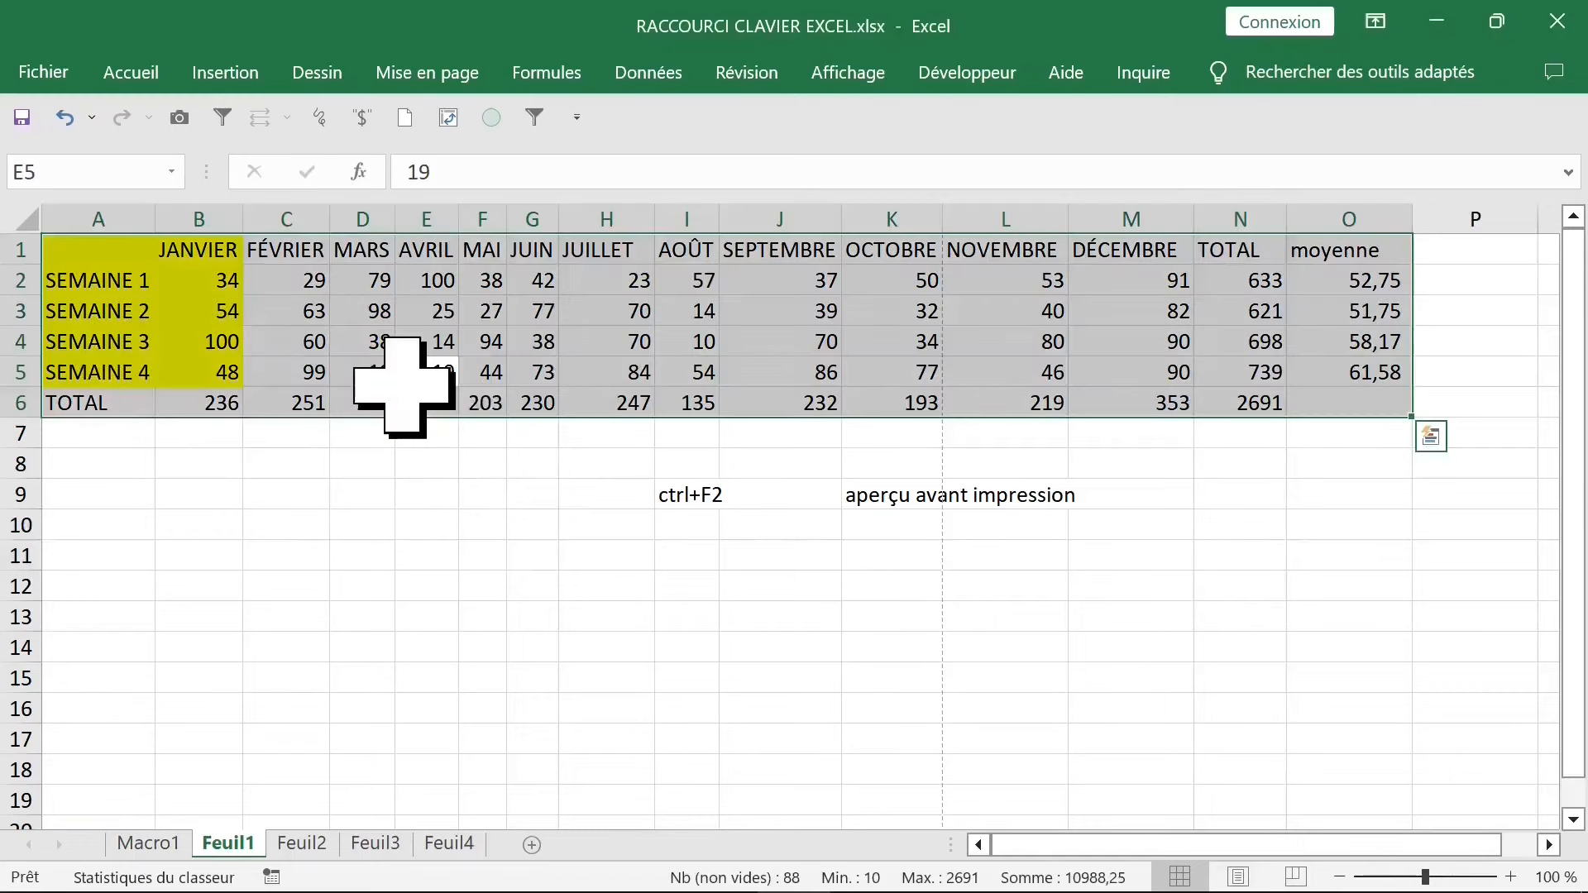
Apply the euro currency format with two decimals to C2:O6 and undo it.
scroll(403, 385, up, 1)
click(229, 296)
drag(228, 296, 1404, 438)
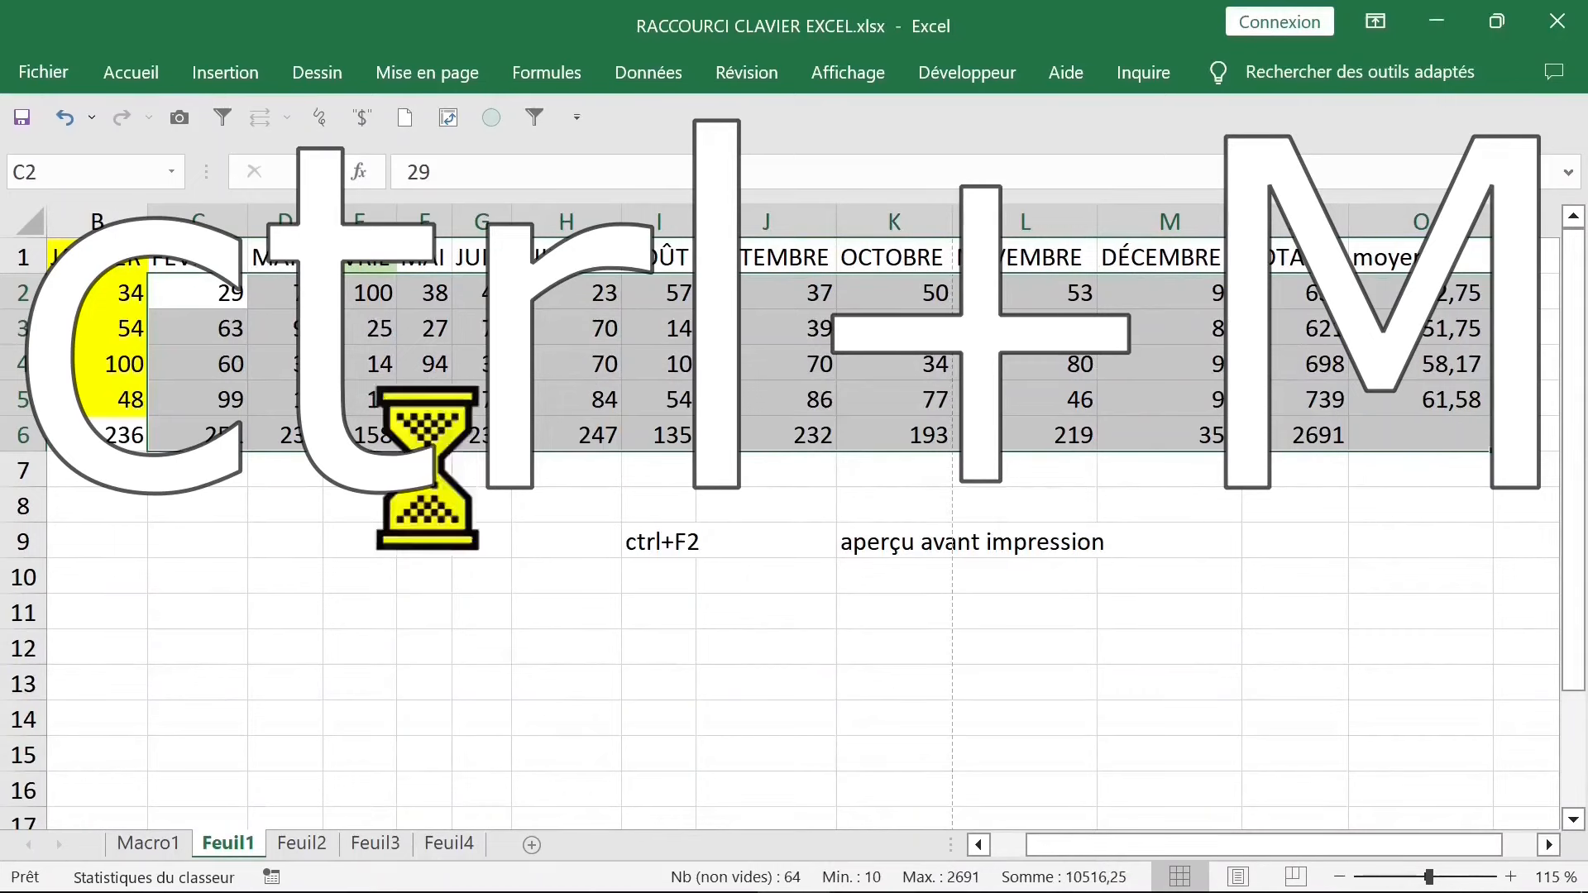
key(ctrl+z)
key(Left)
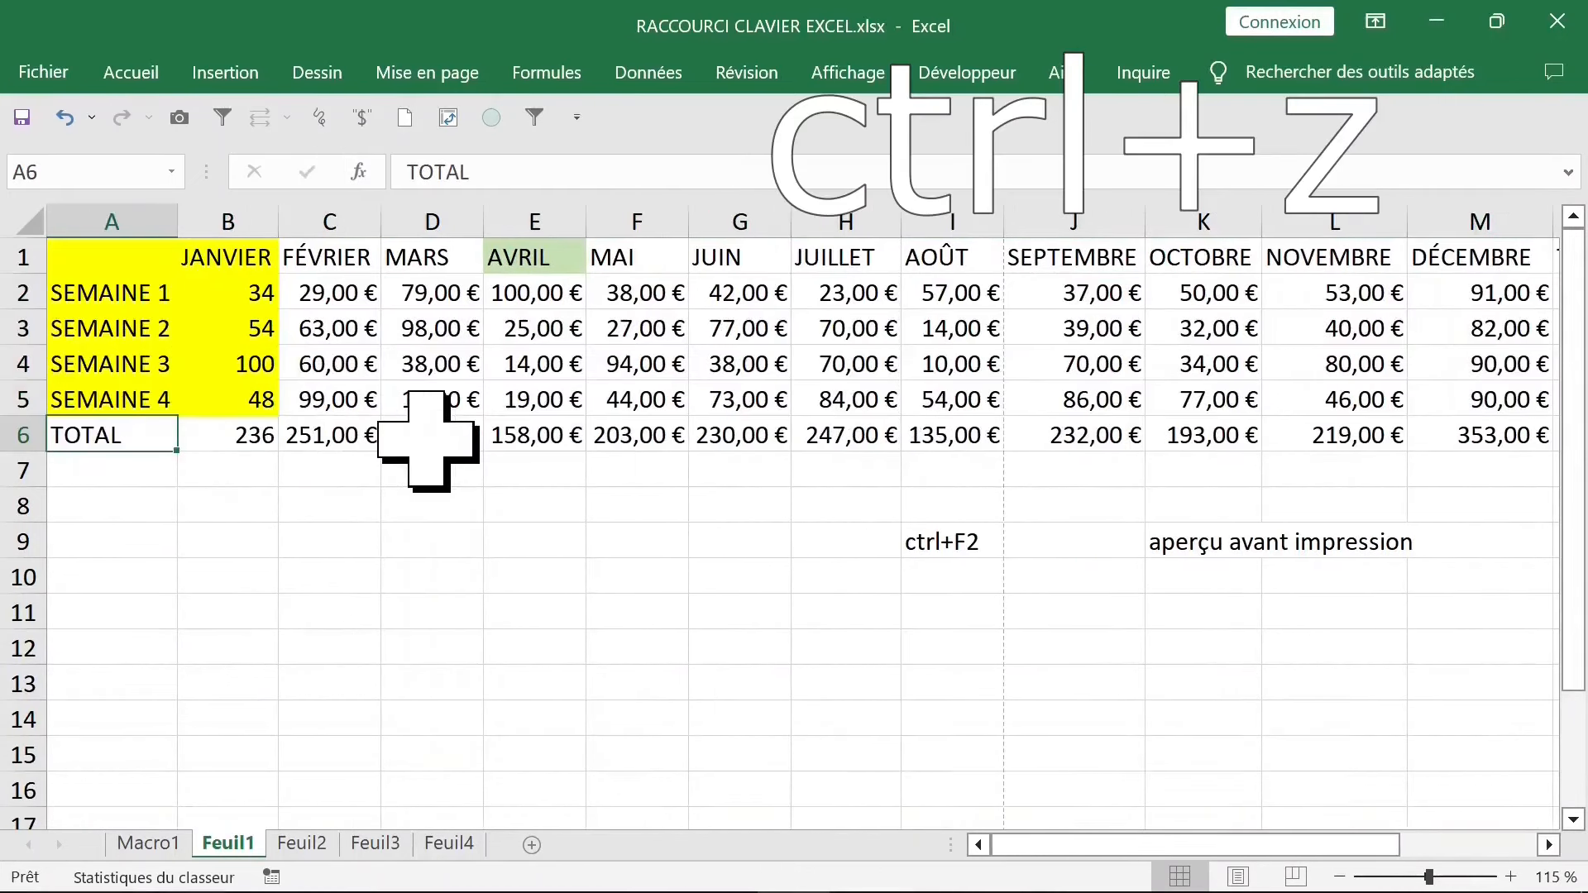
key(ctrl+z)
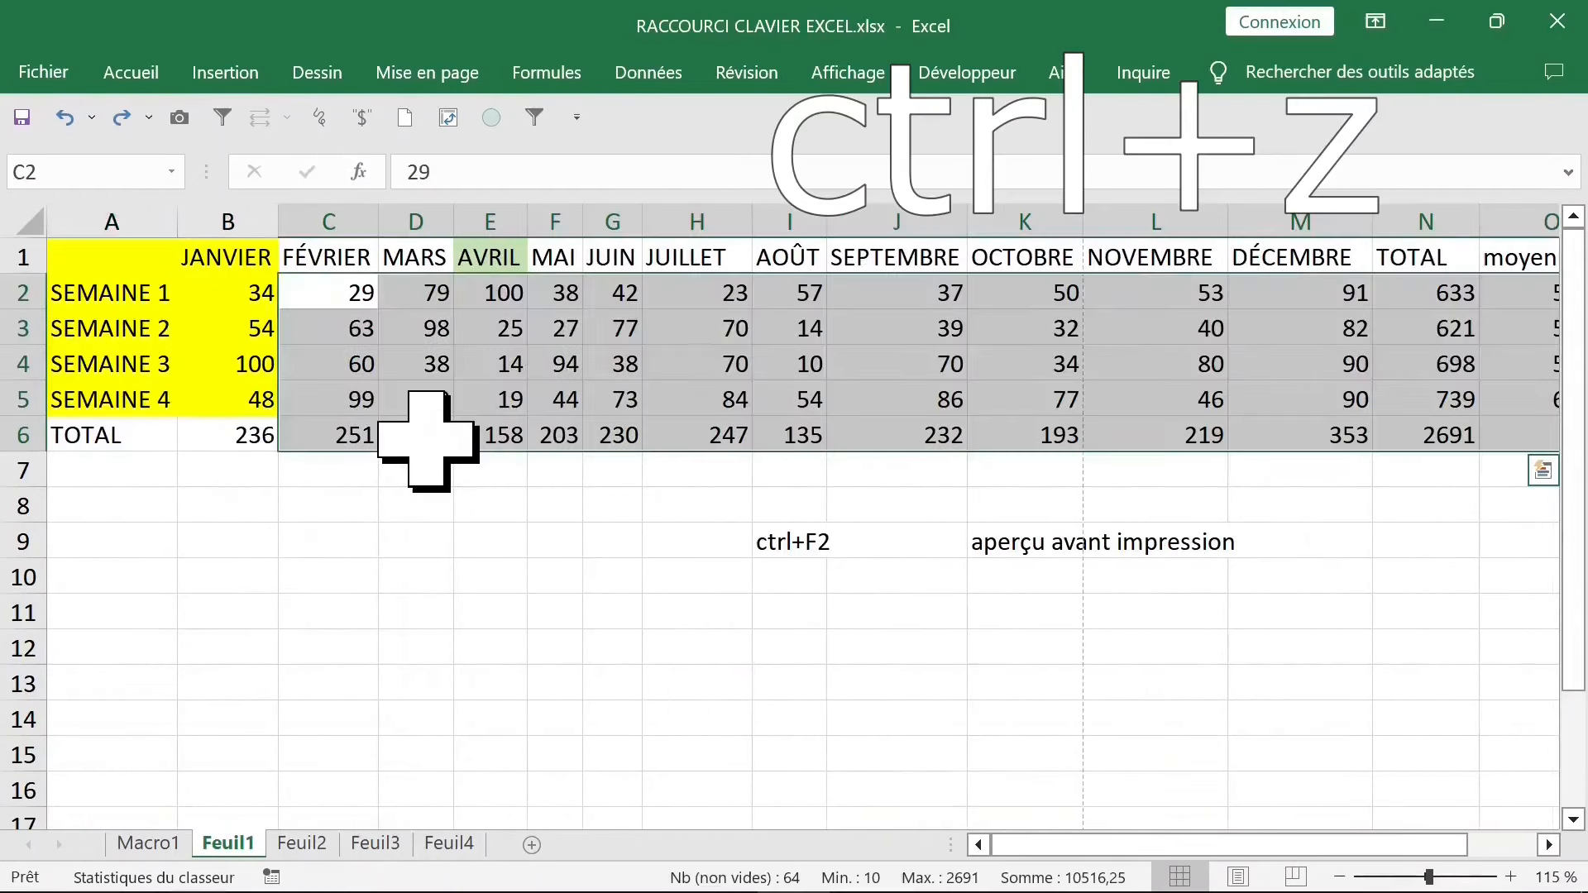
Try to apply the euro currency format to the JANVIER values in B2:B6.
drag(222, 289, 218, 428)
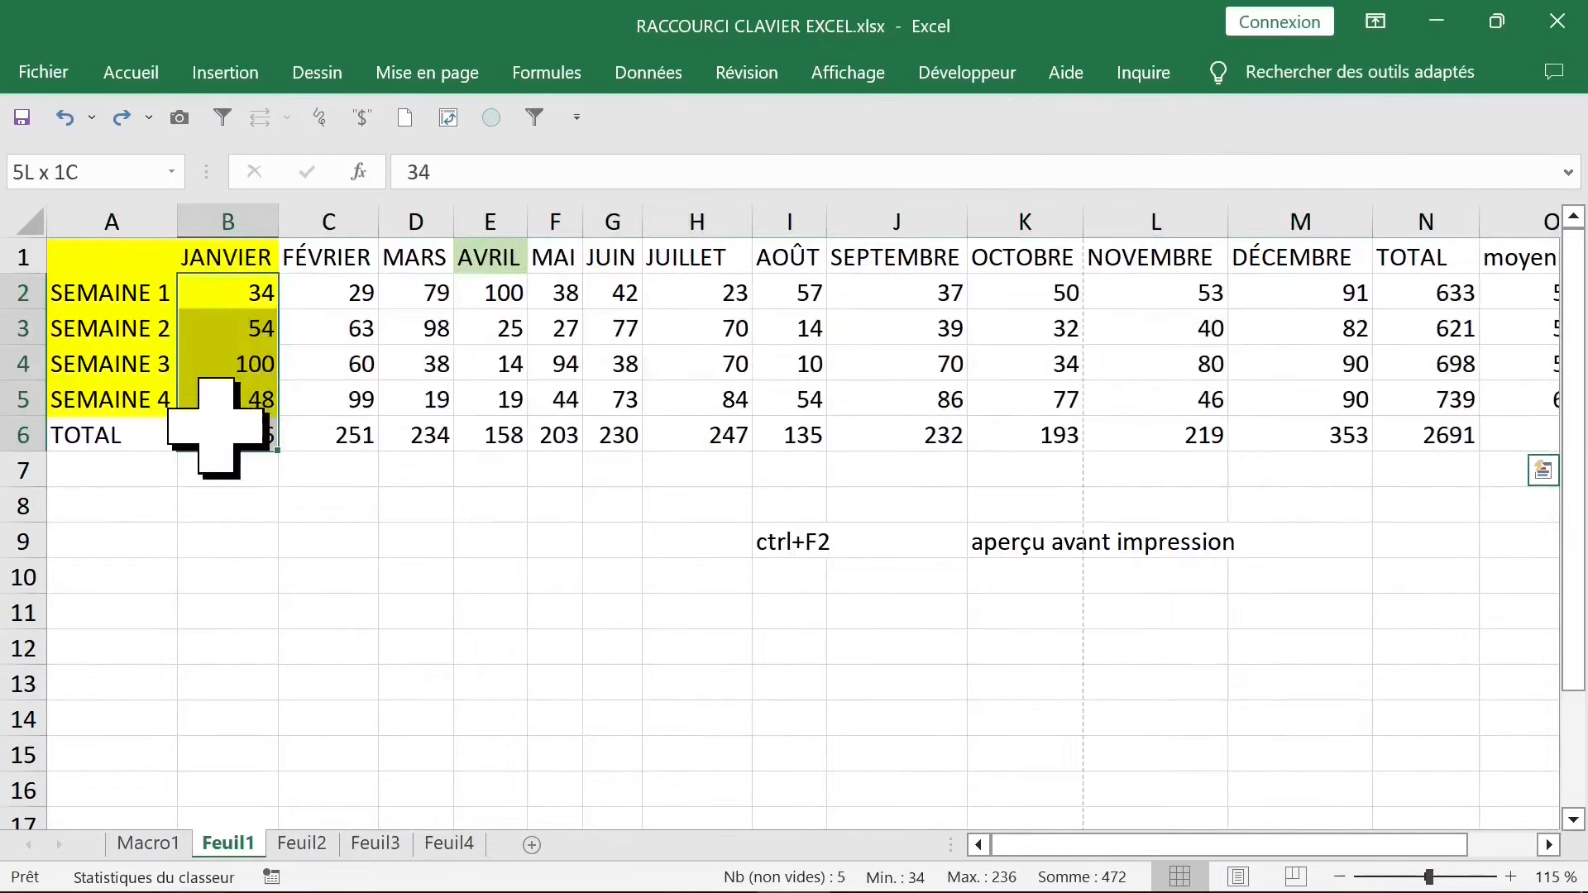
key(ctrl+m)
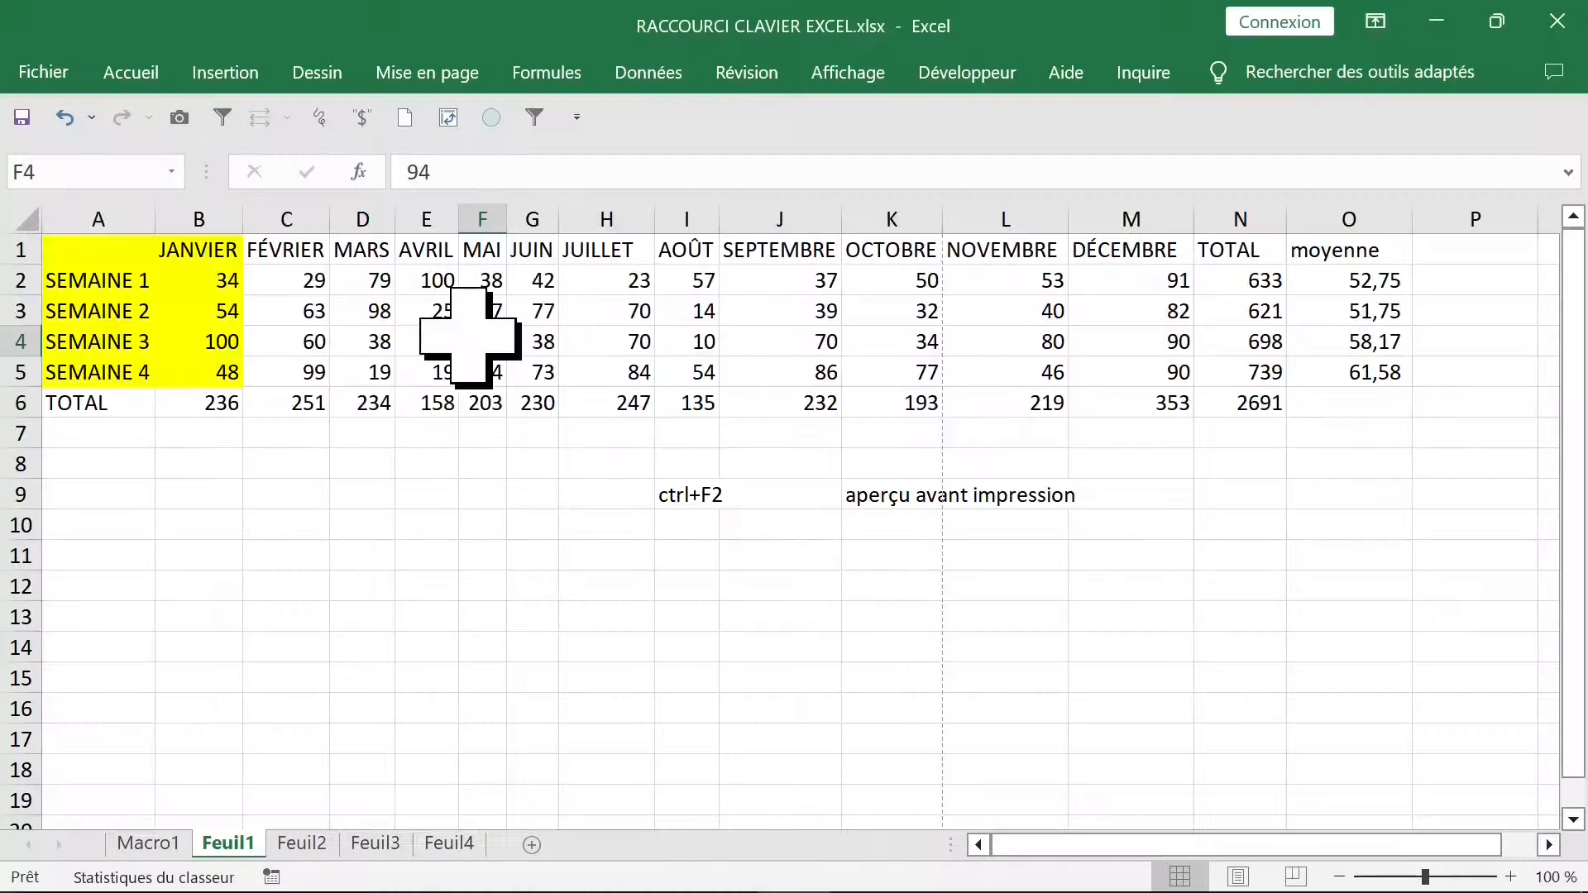
Search the sheet's values (Valeurs) for "avril" and fill the AVRIL header cell E1 light green.
key(ctrl+f)
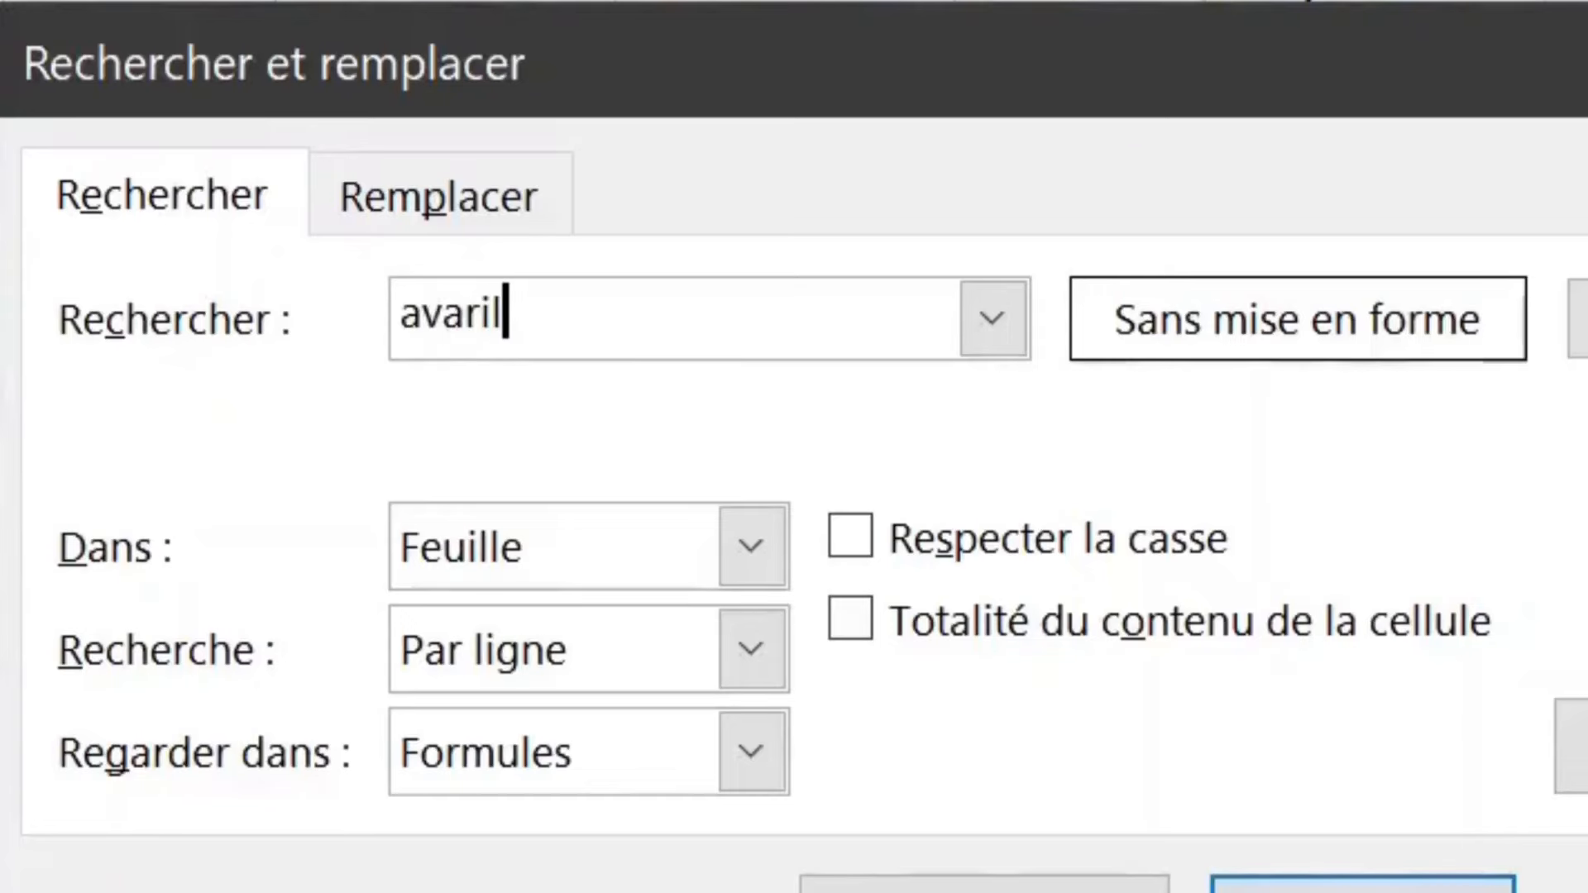
click(751, 751)
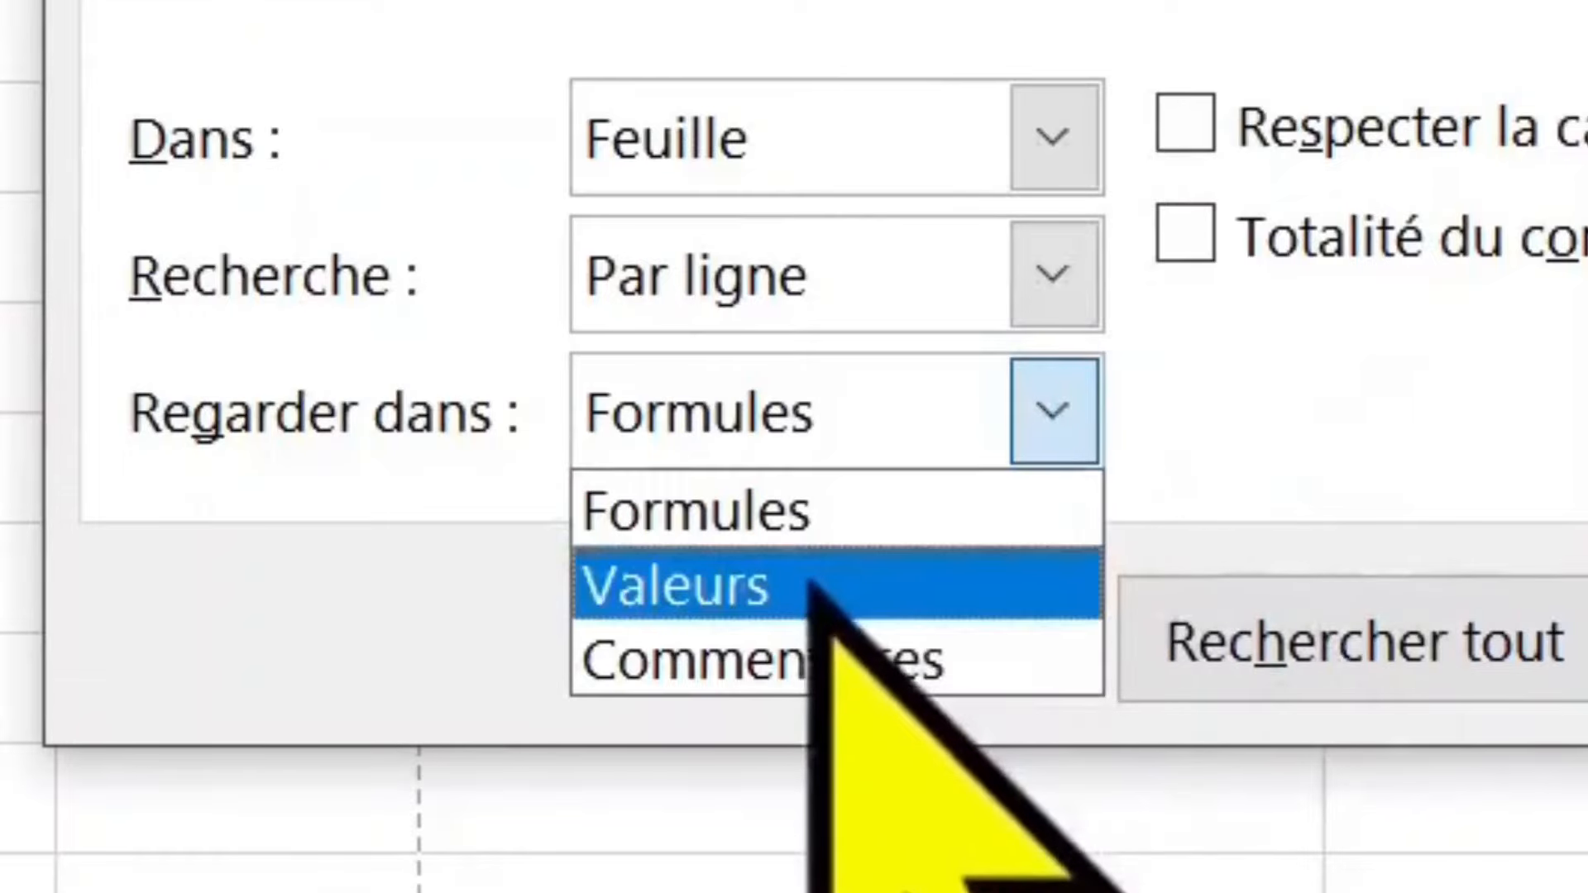
click(811, 583)
text(avril)
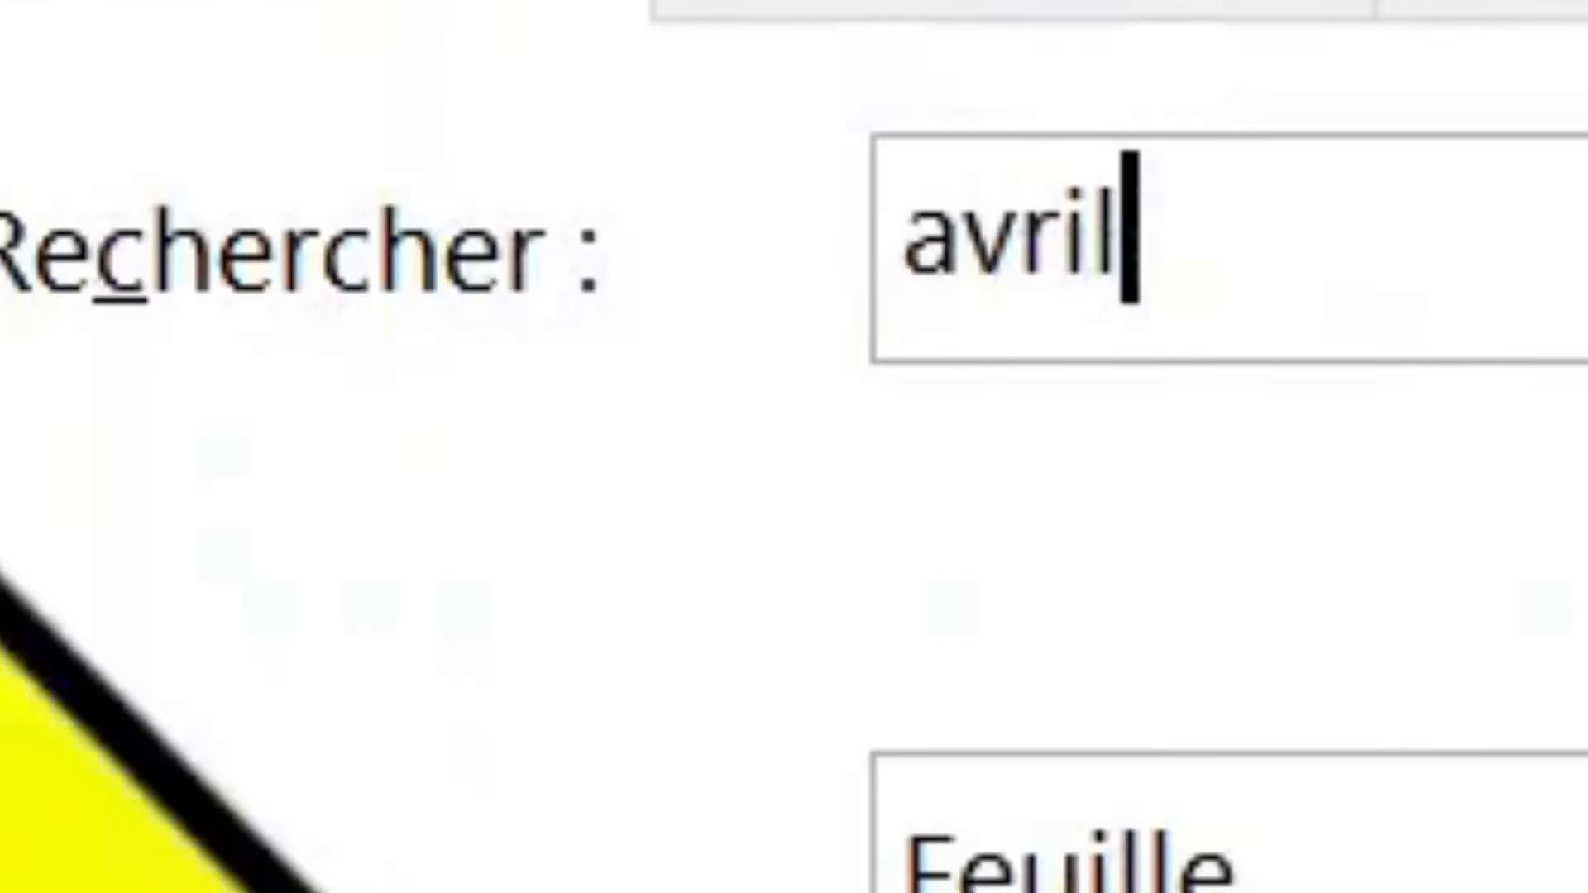
click(1341, 638)
click(1479, 641)
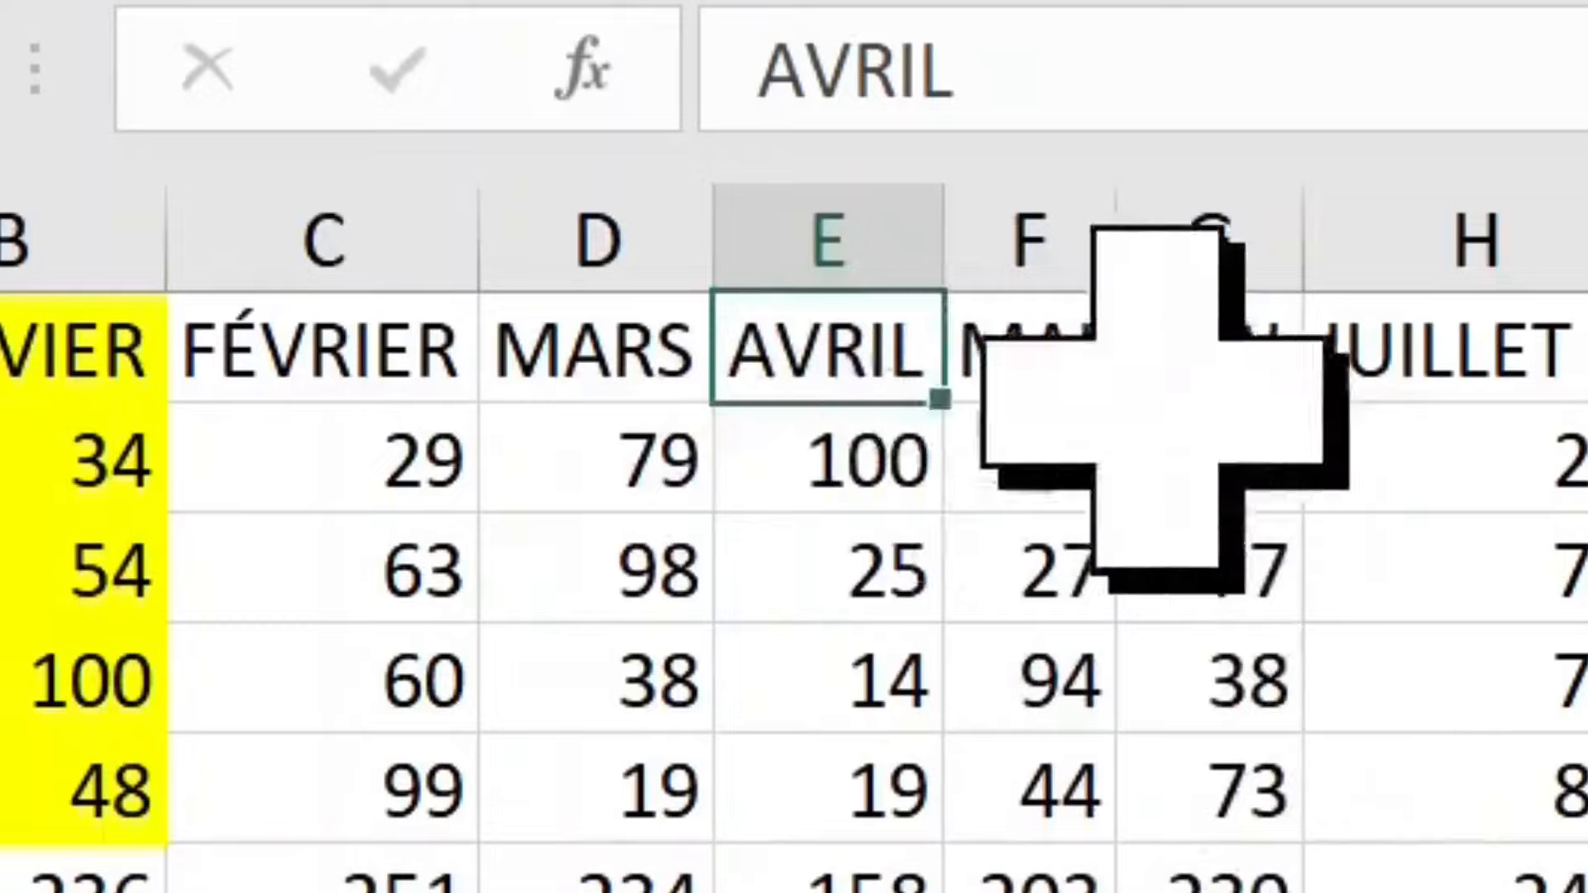
click(283, 248)
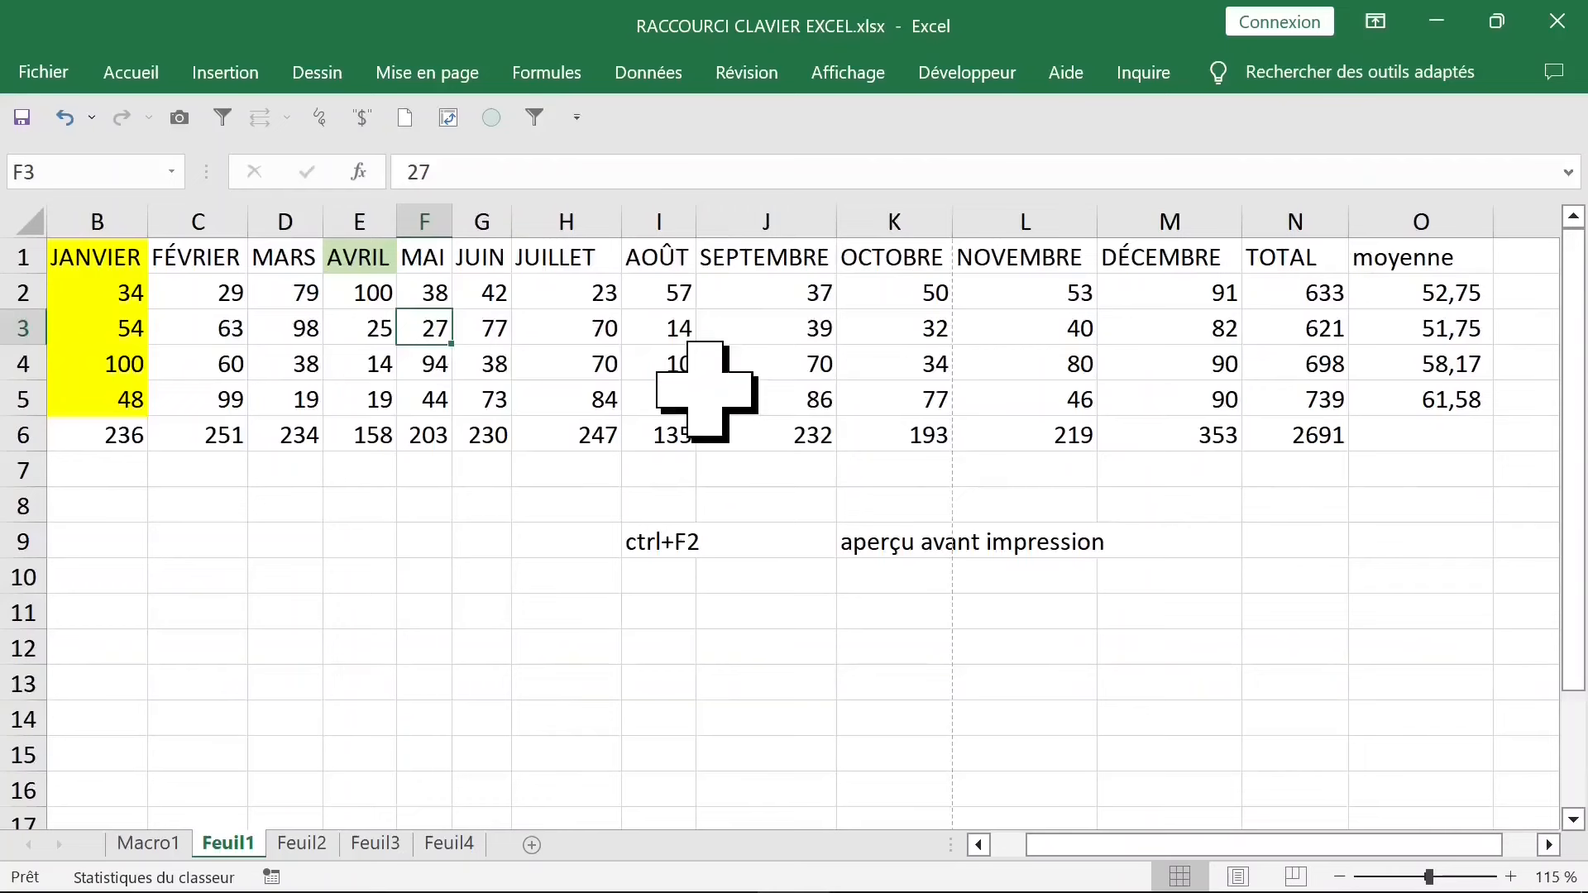
Format the FÉVRIER to moyenne values in C2:O6 as euro currency and undo the formatting.
click(217, 294)
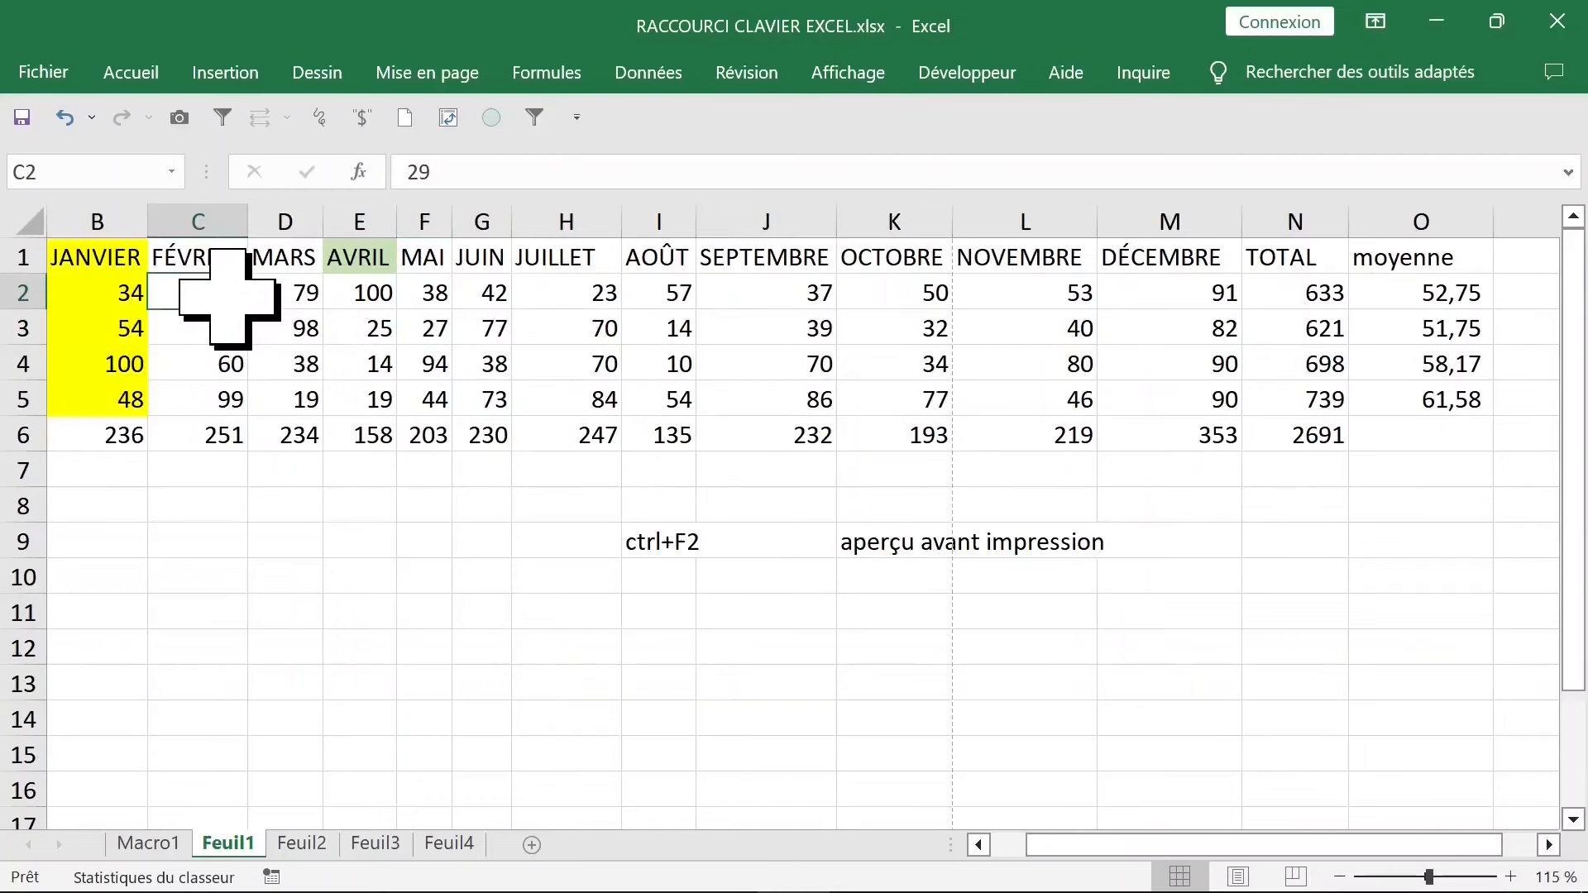
drag(229, 295, 1404, 443)
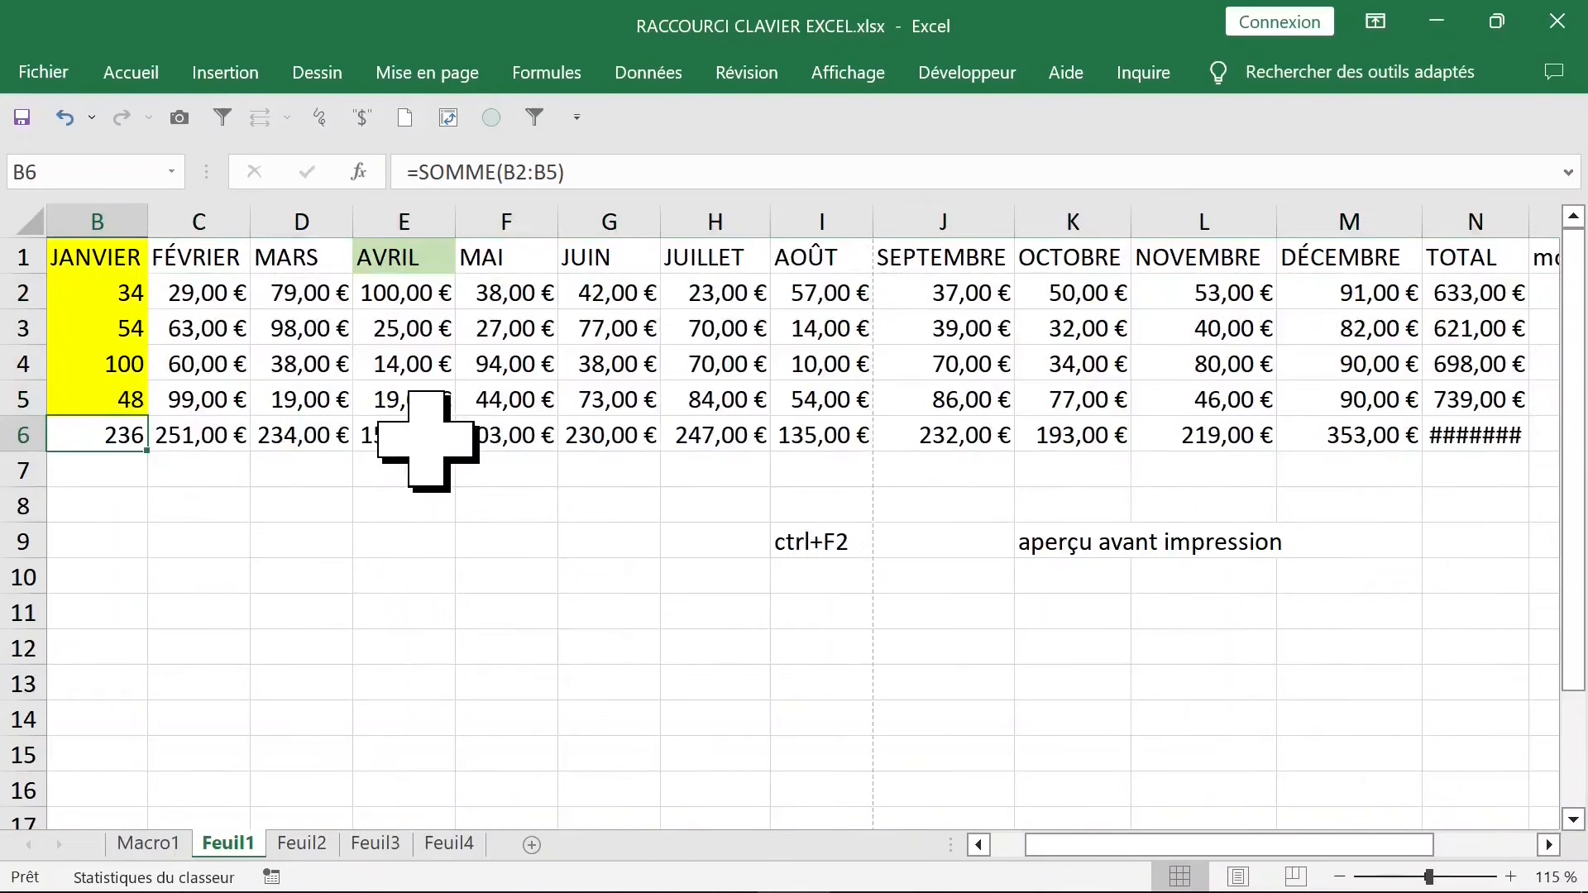
key(ctrl+z)
Format the JANVIER values and their total in B2:B6 as euro currency with two decimals.
drag(228, 291, 213, 427)
key(ctrl+shift+dollar)
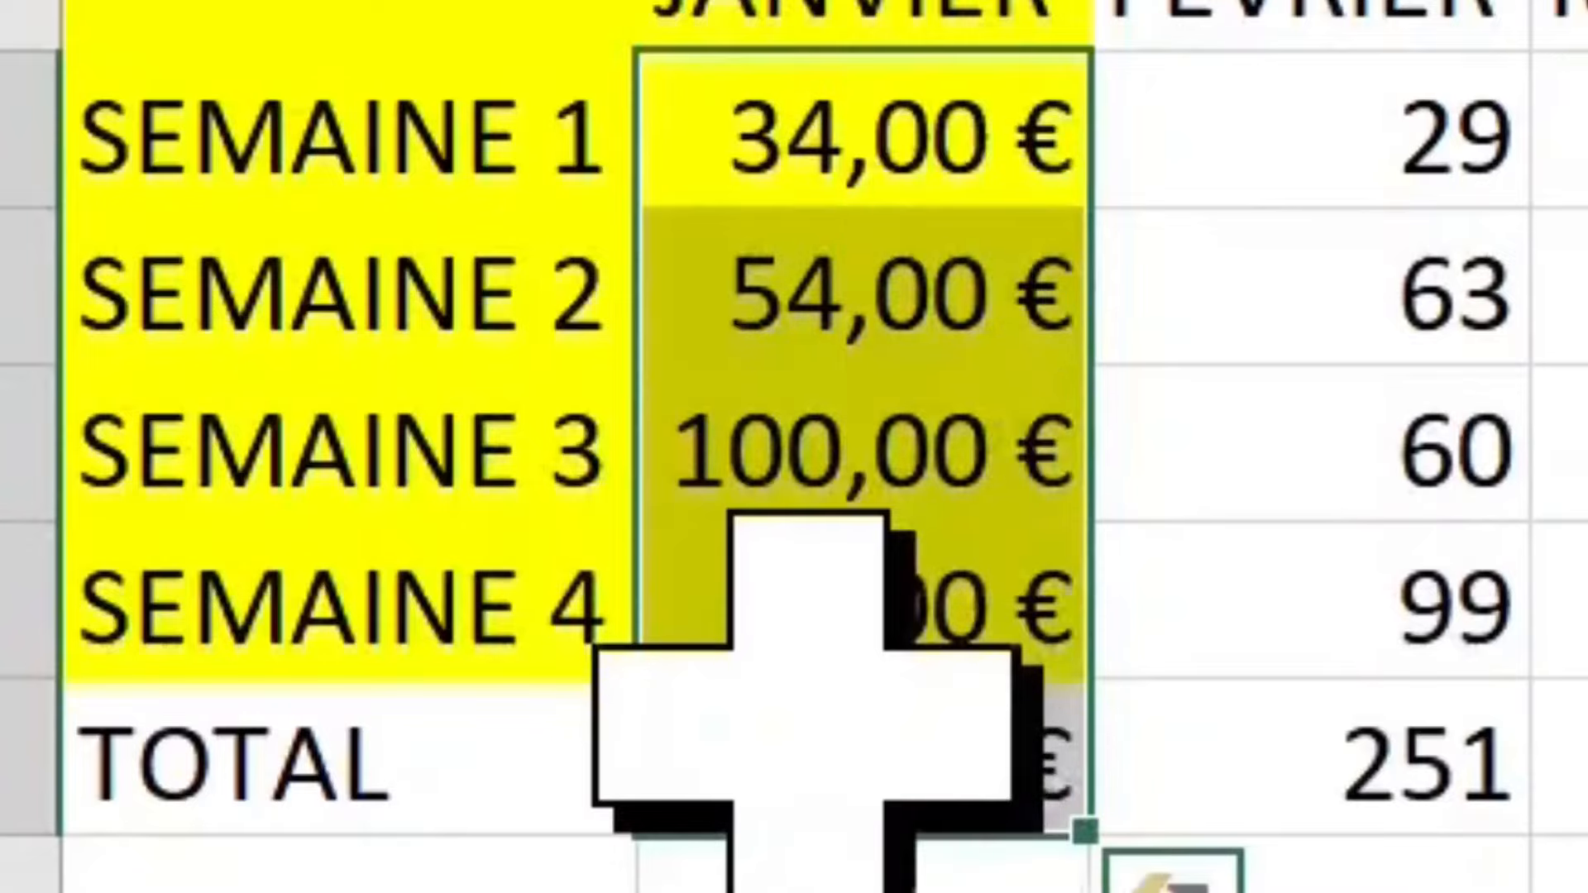